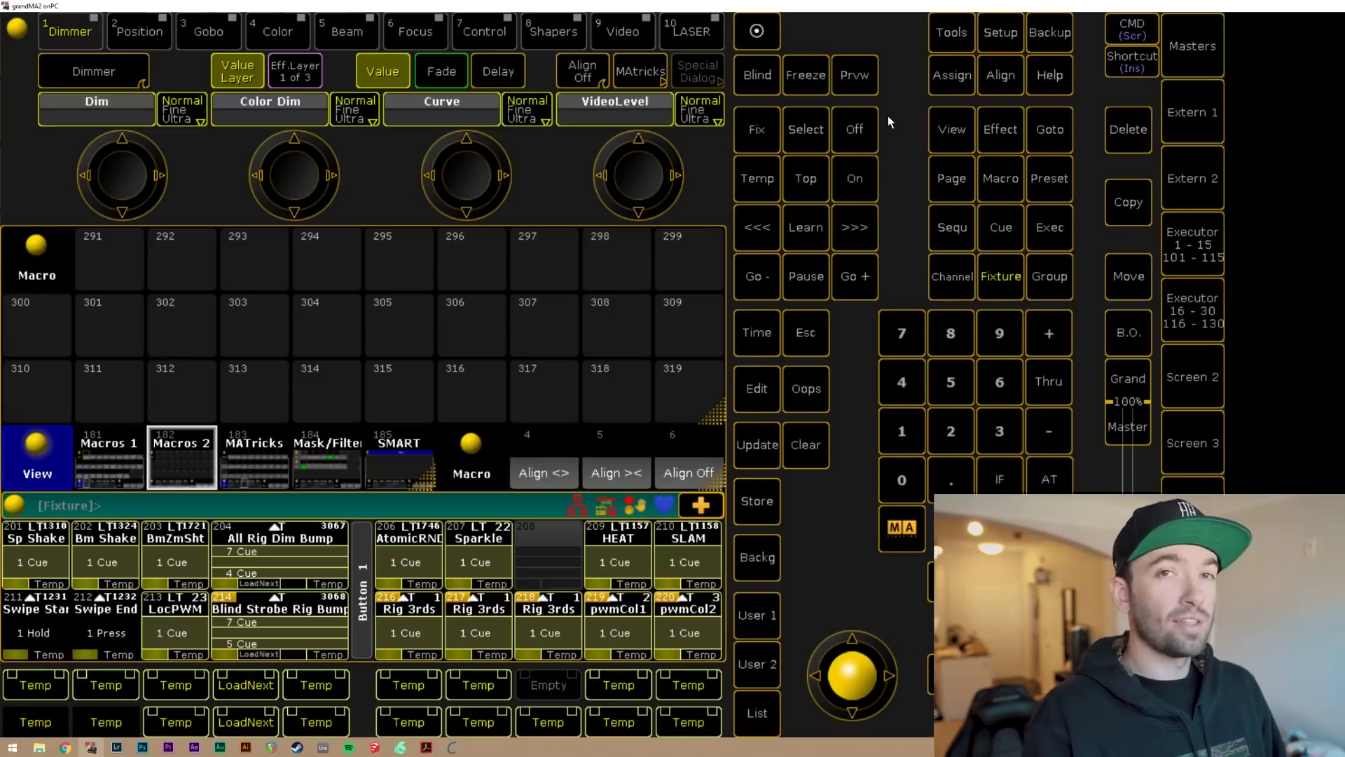
Open the Setup window with the setup command and filter it to the Show options.
click(1011, 37)
click(1012, 37)
click(1012, 36)
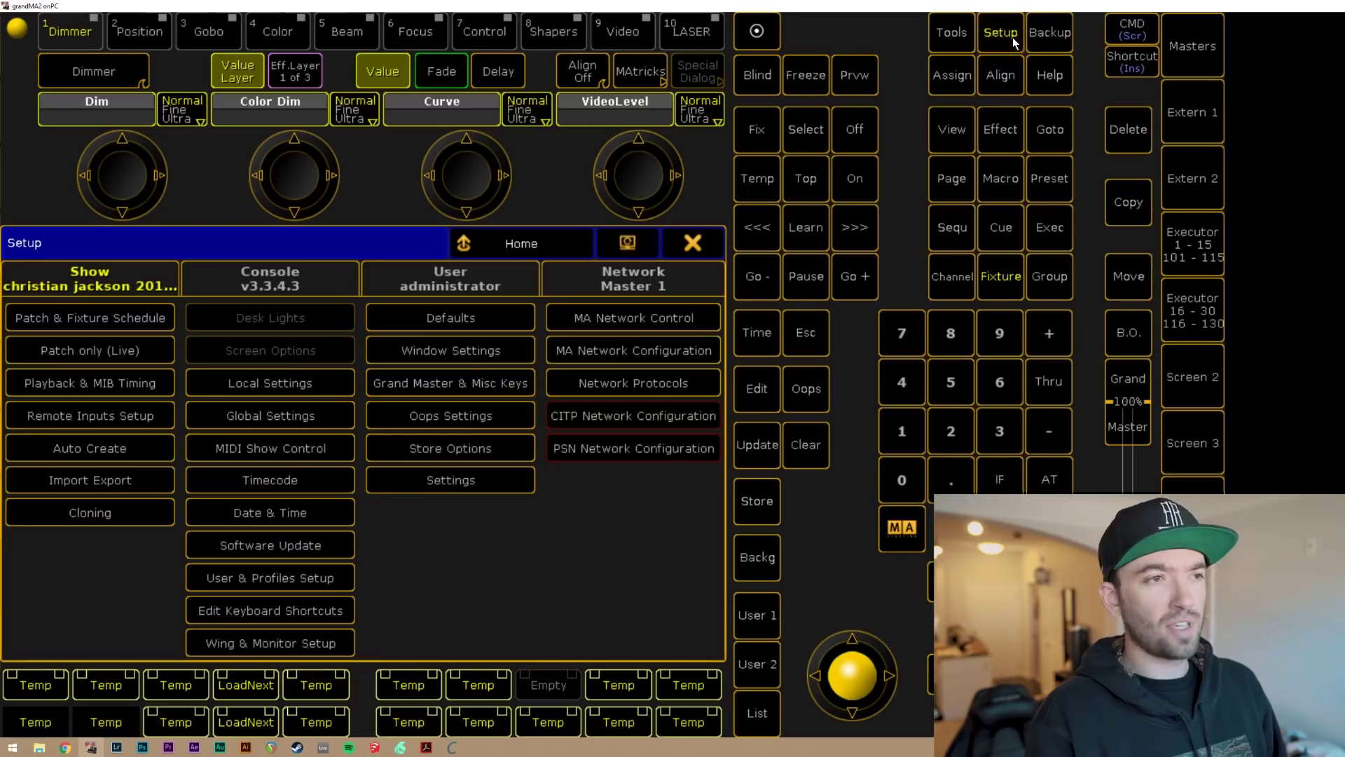
click(1012, 36)
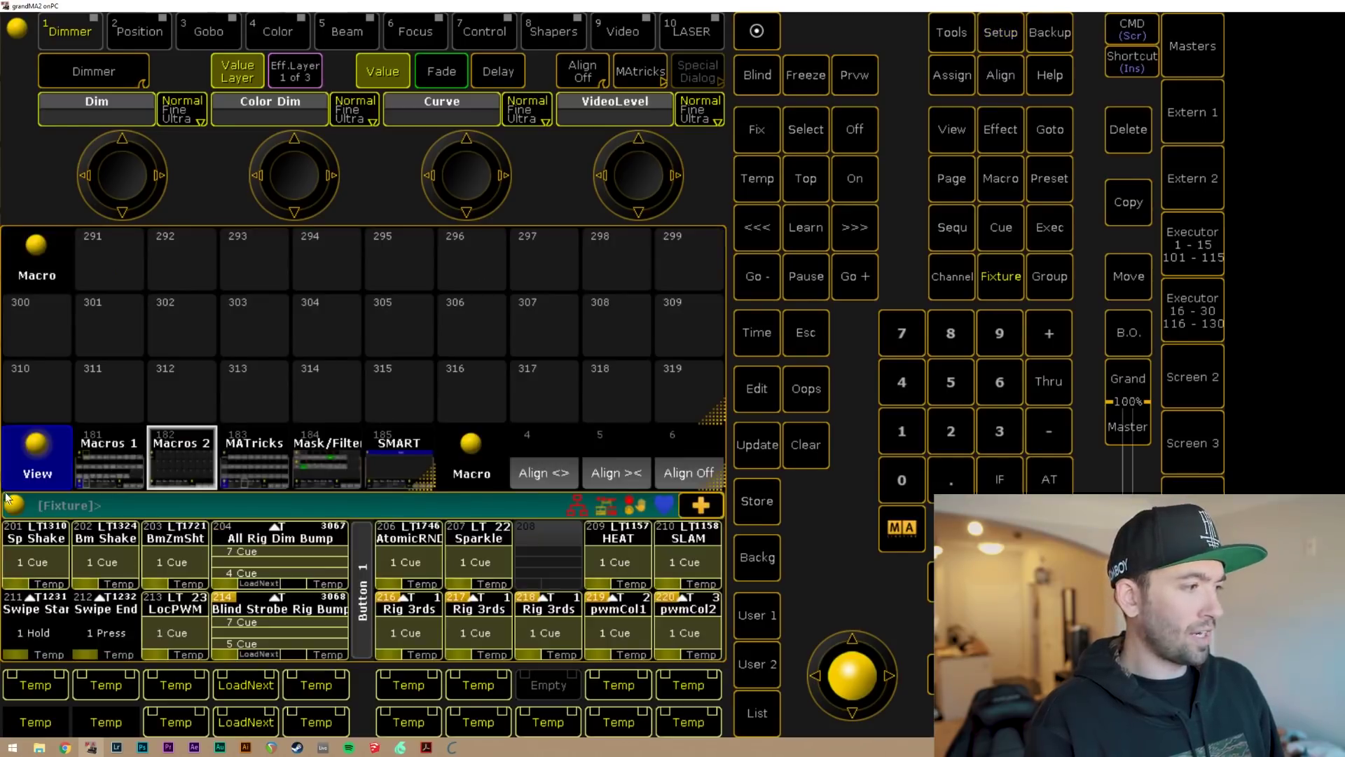
click(106, 519)
text(setup)
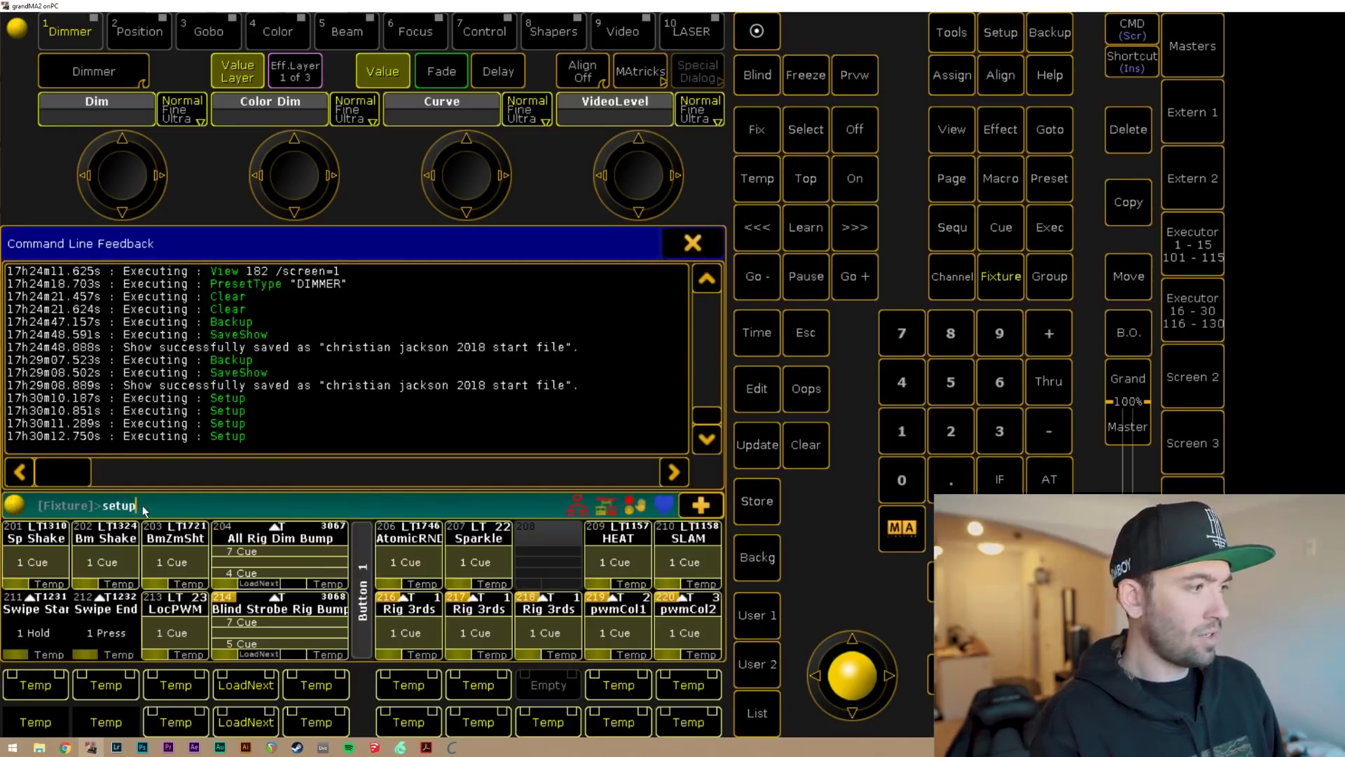
key(Return)
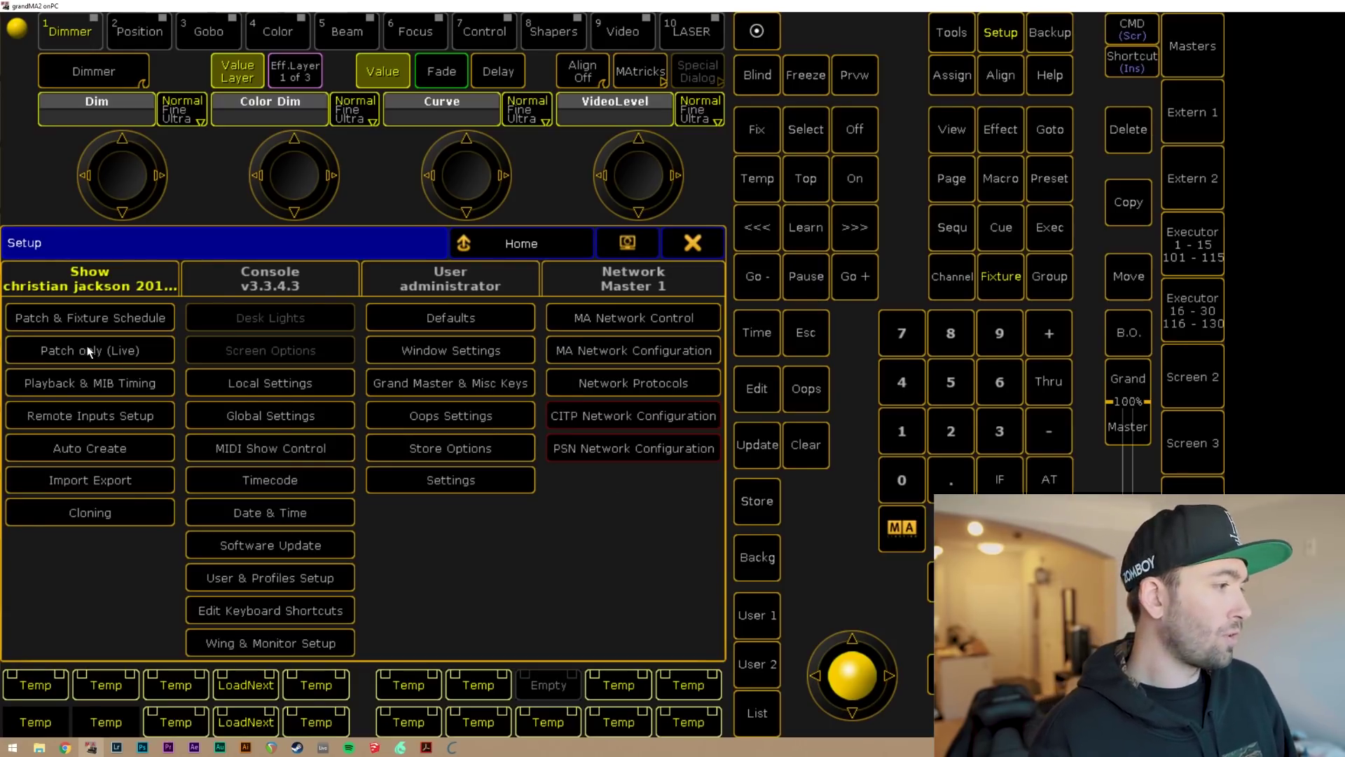
click(115, 273)
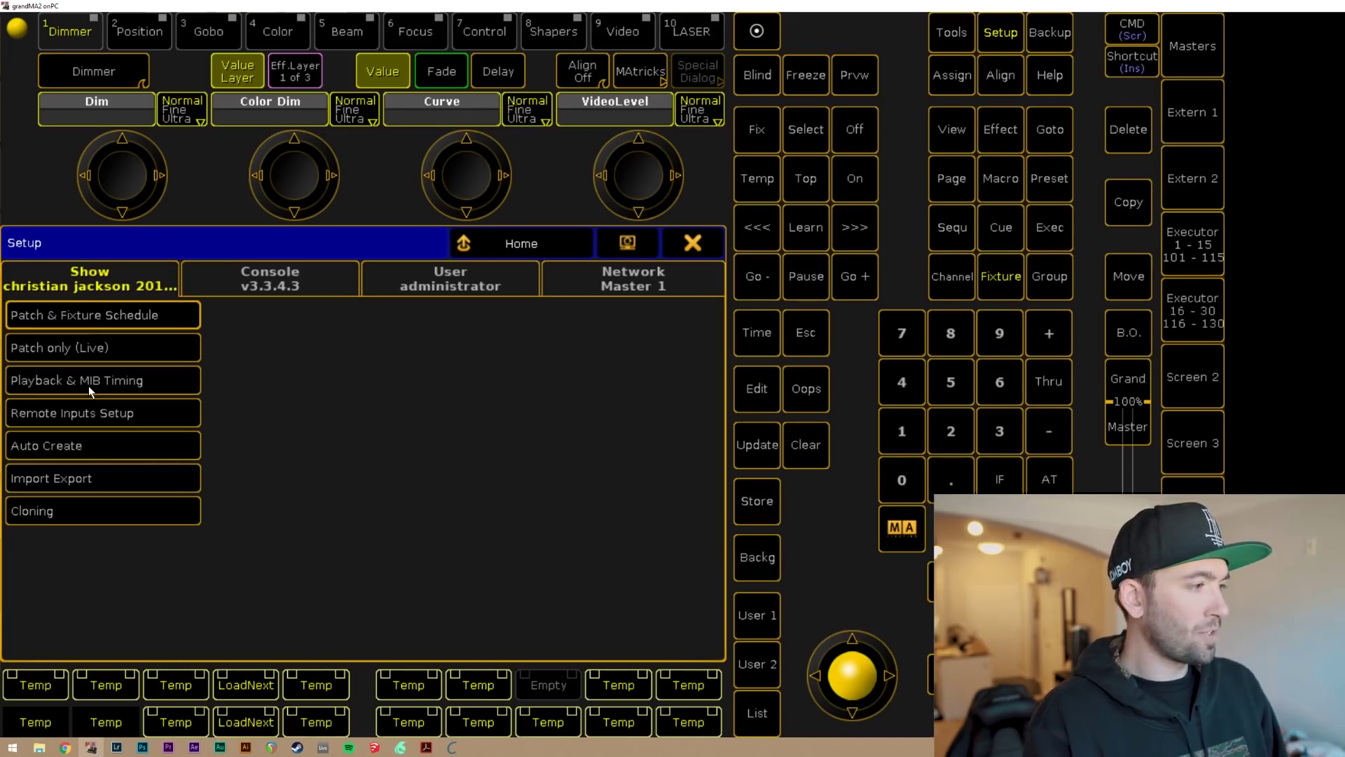
Open Playback & MIB Timing and bring up the Edit Startup box, repositioning it over the encoders.
click(88, 386)
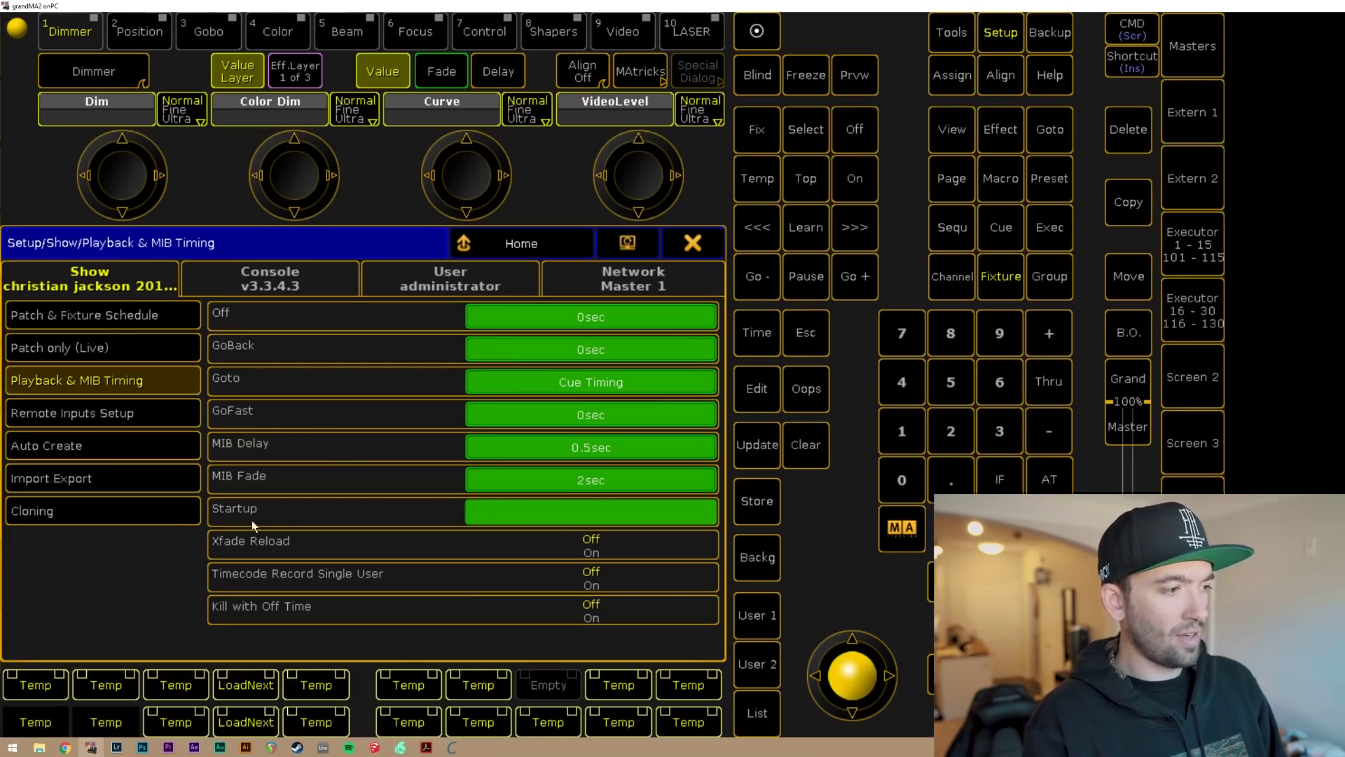
click(603, 515)
drag(460, 435, 580, 351)
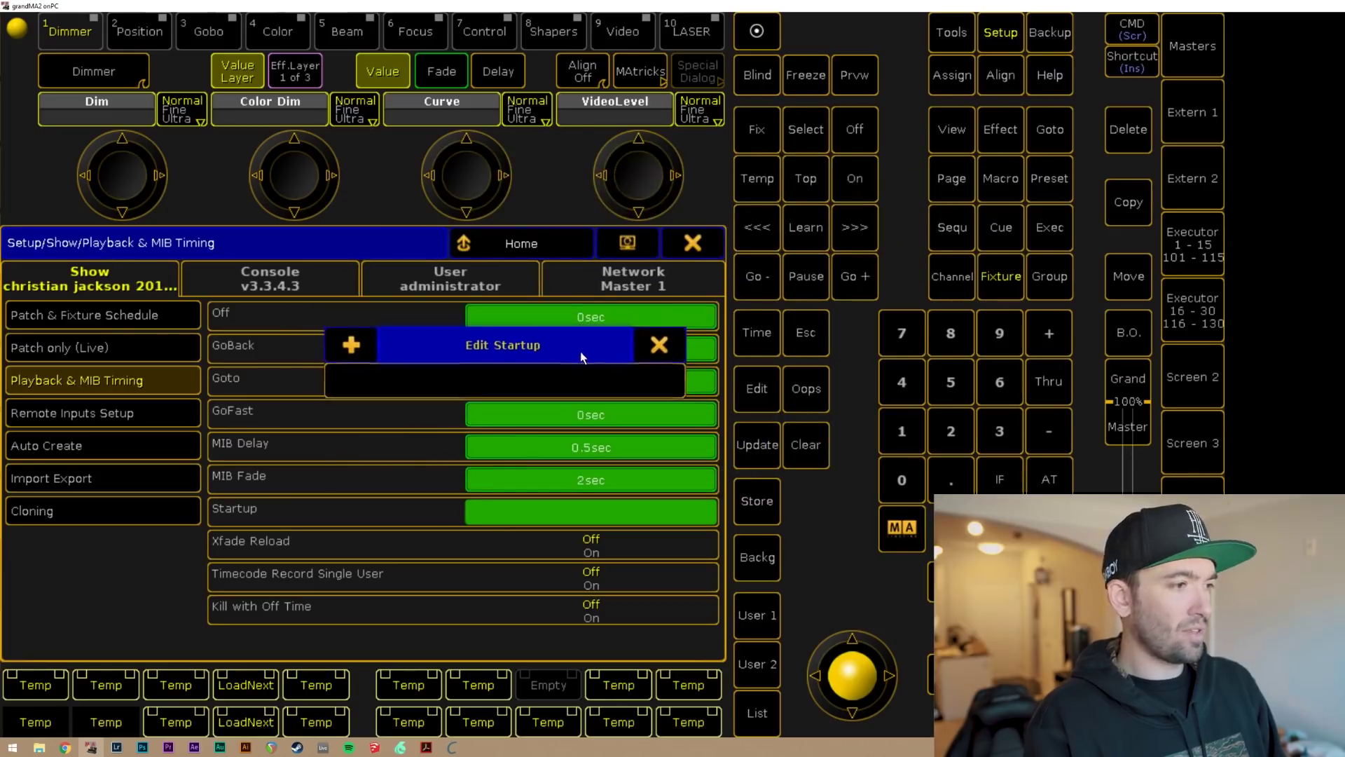
click(353, 345)
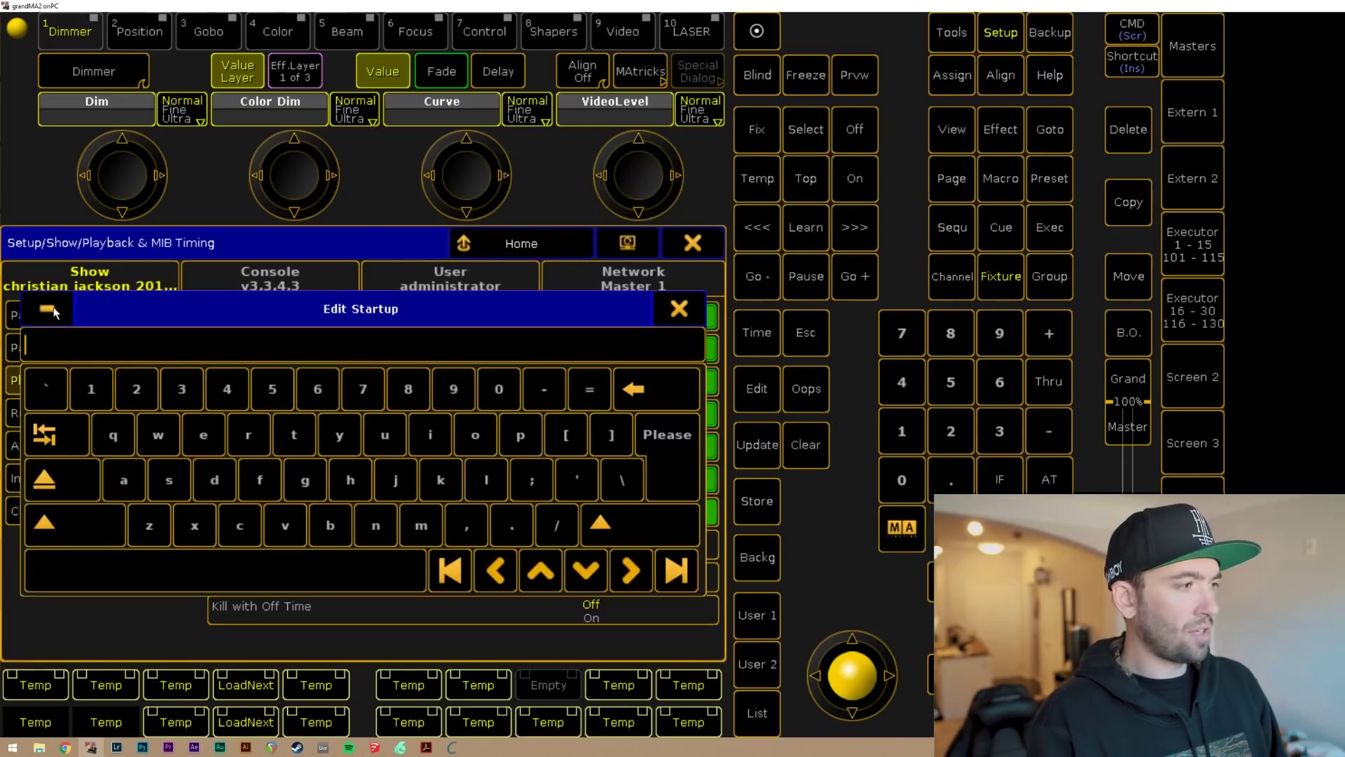
click(60, 316)
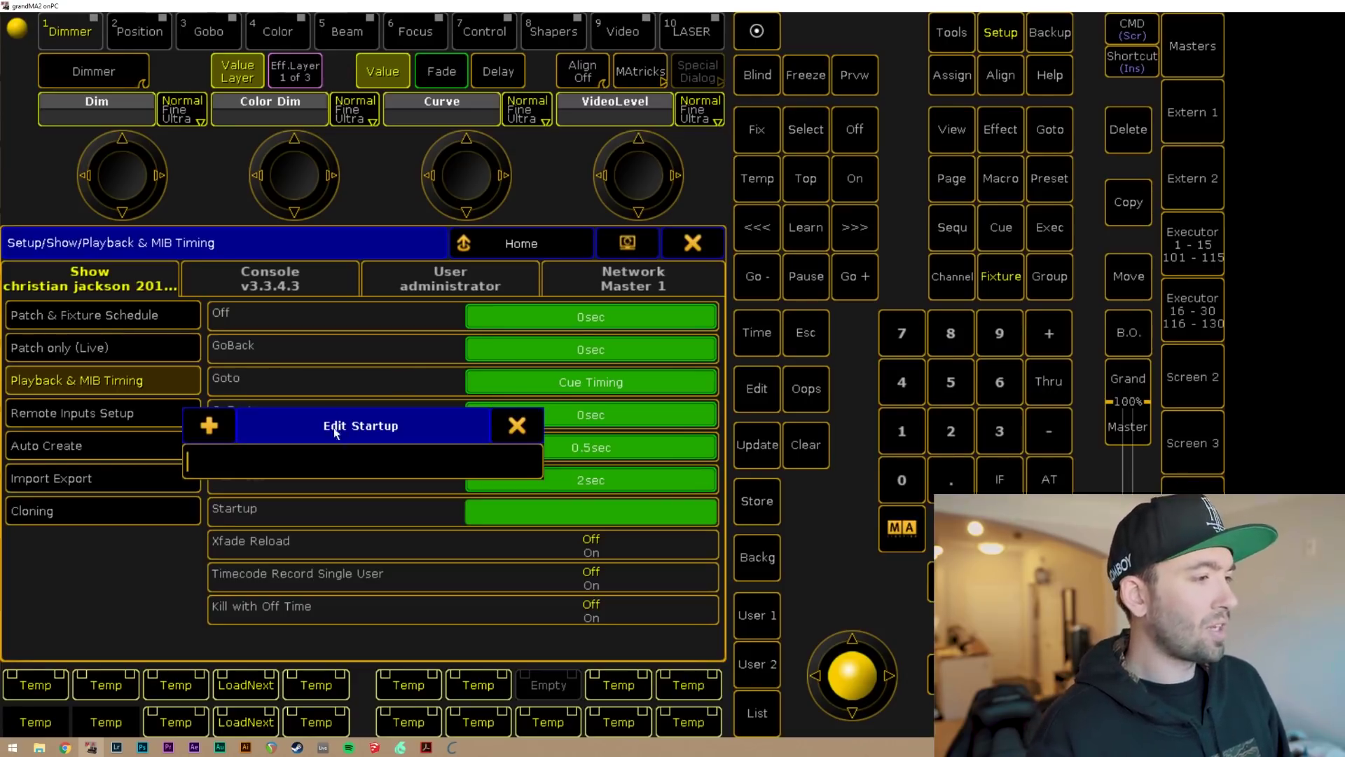
drag(334, 430, 409, 204)
click(284, 203)
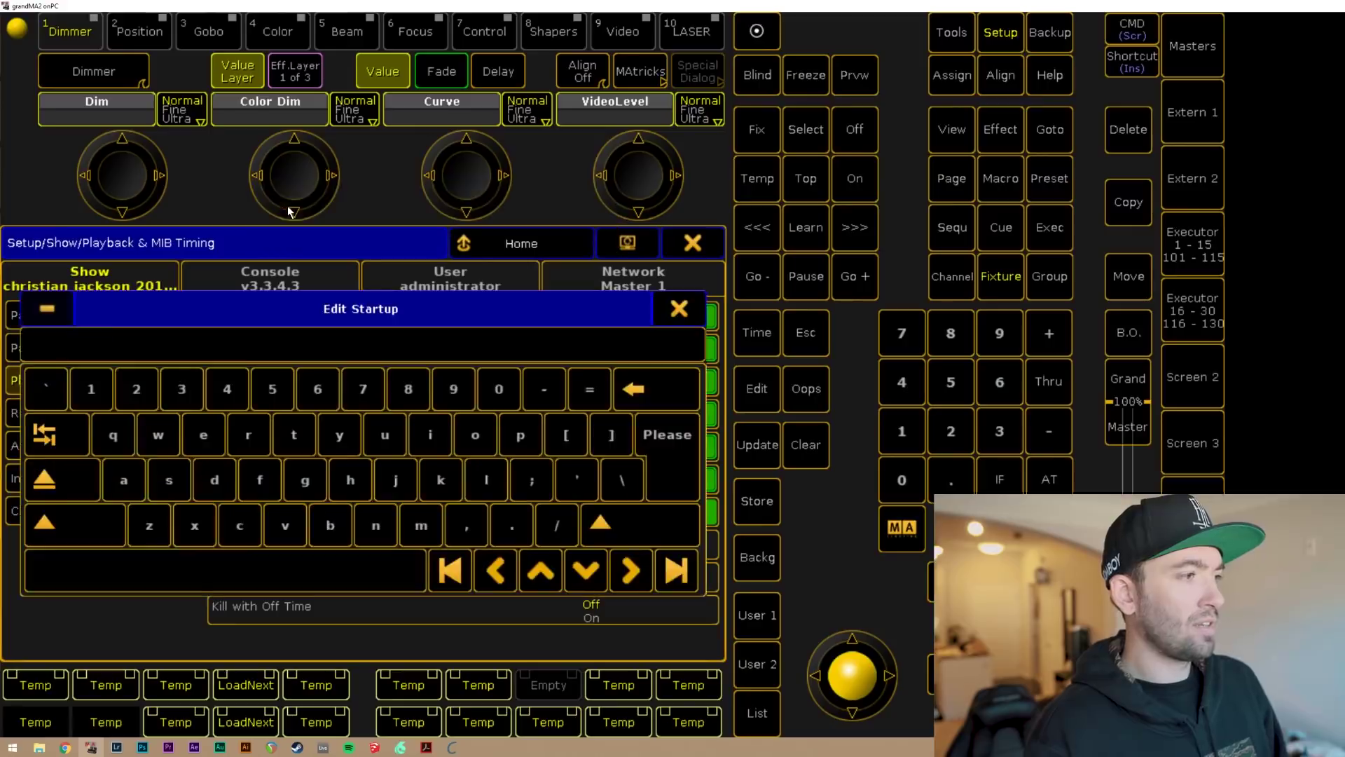
click(28, 309)
Expand the Edit Startup box to the keyboard and type Login.
click(204, 426)
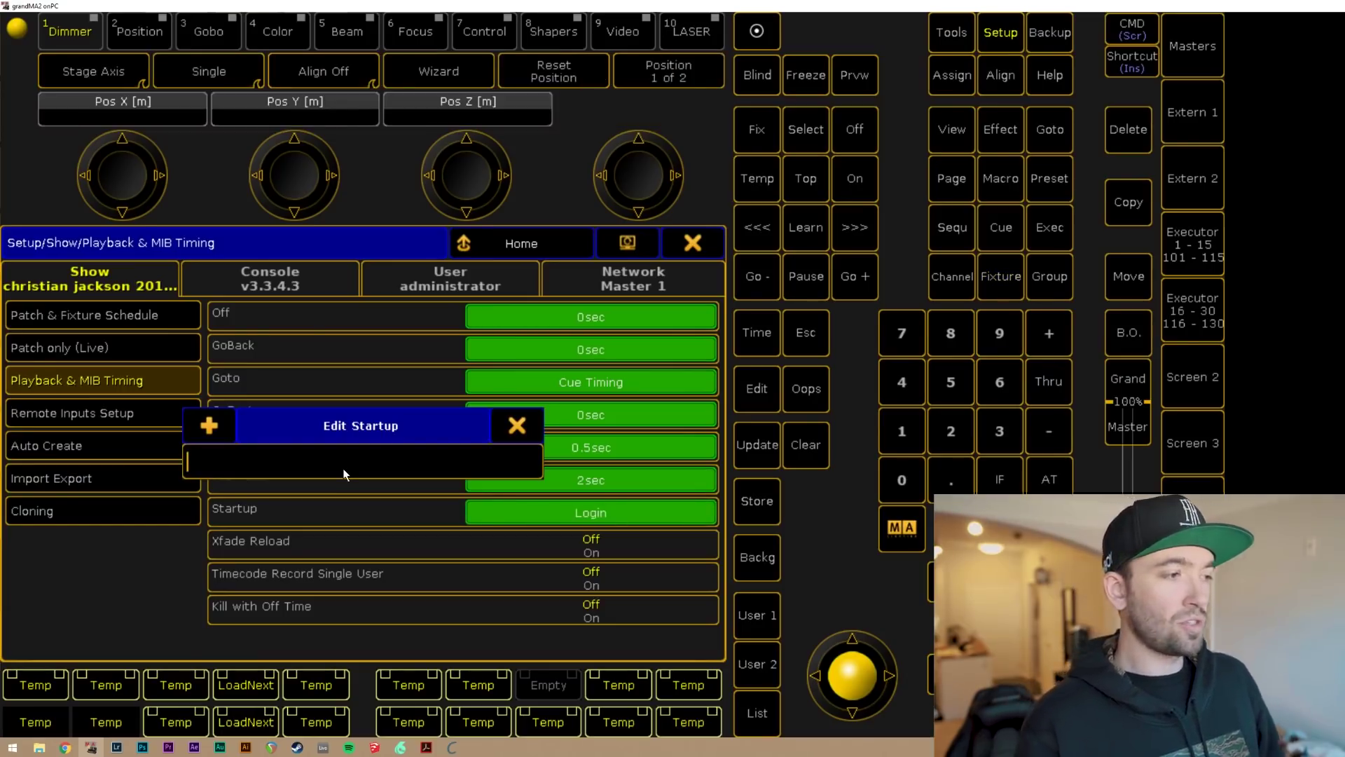
text(Logi)
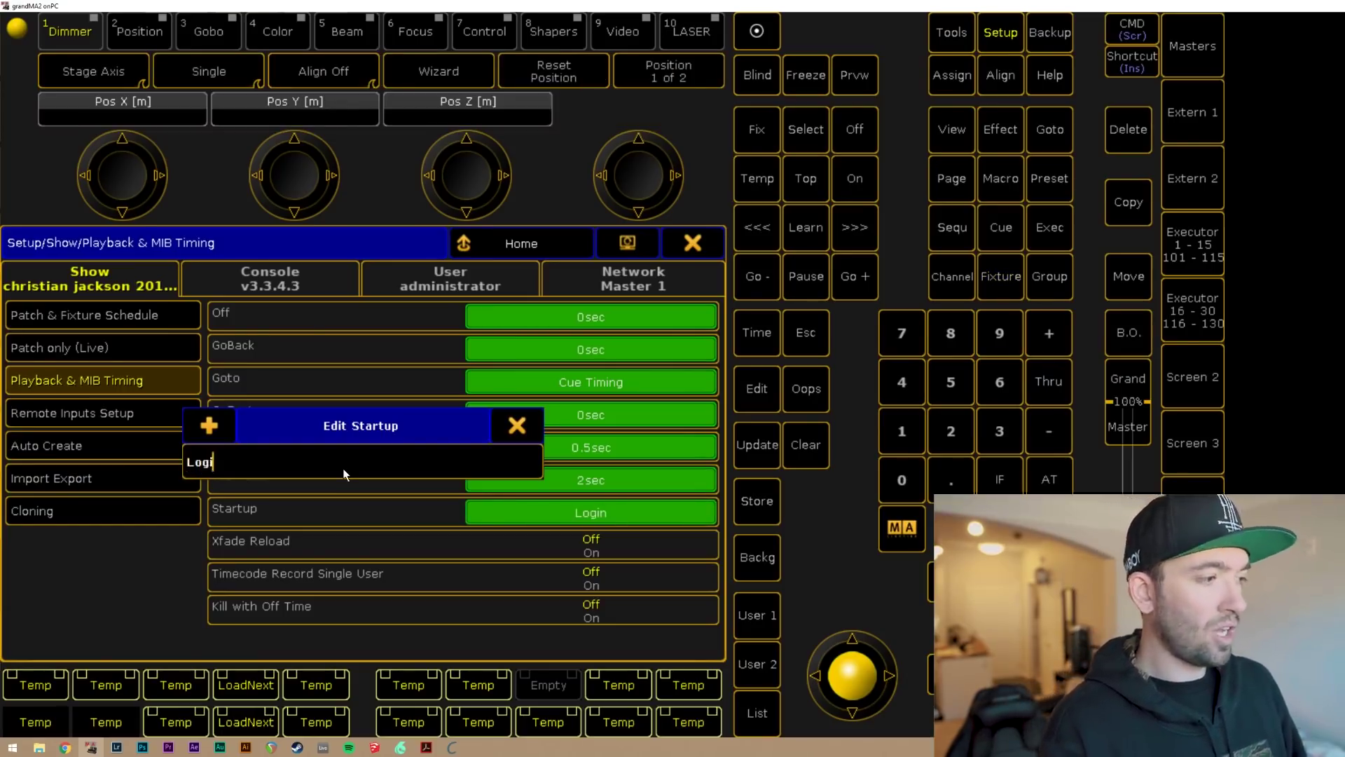
text(n)
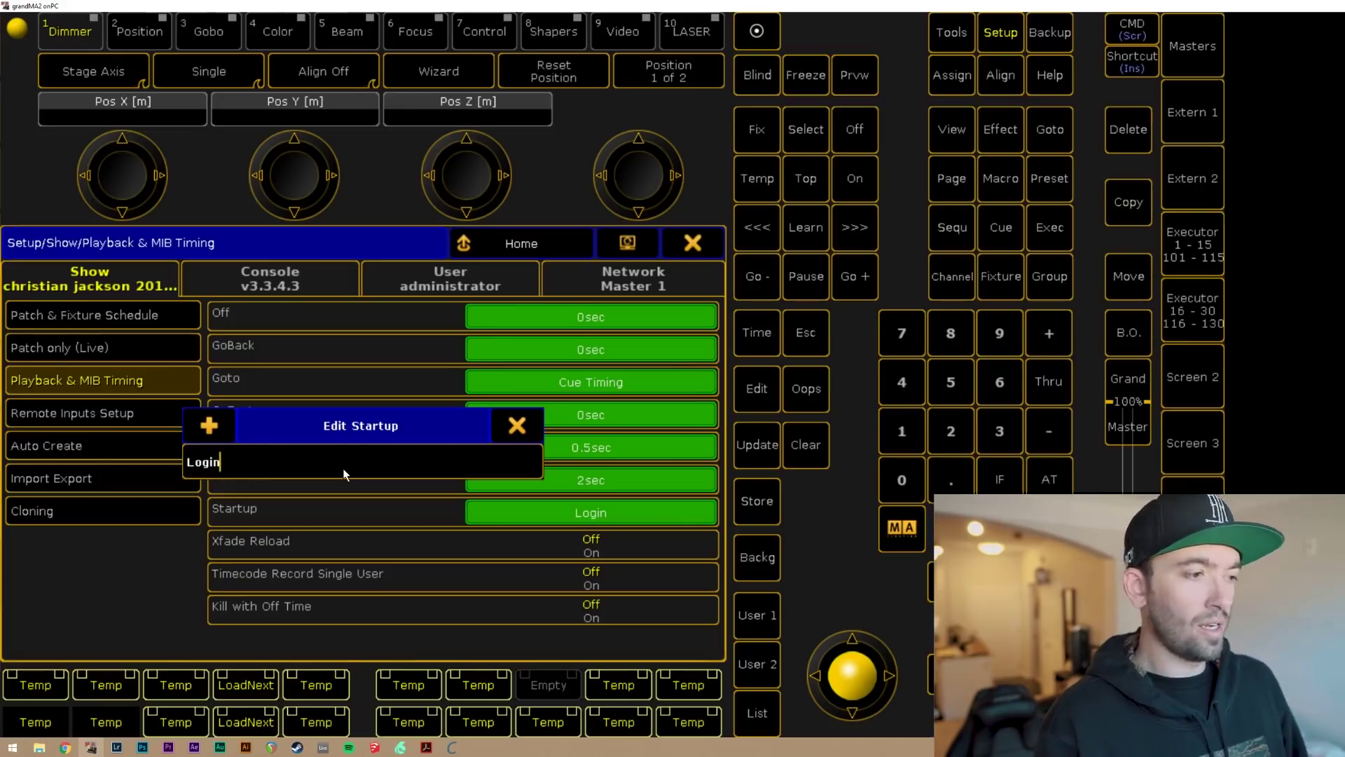
Confirm Login as the Startup command, close Setup, then save and reload the current show.
key(Return)
click(692, 243)
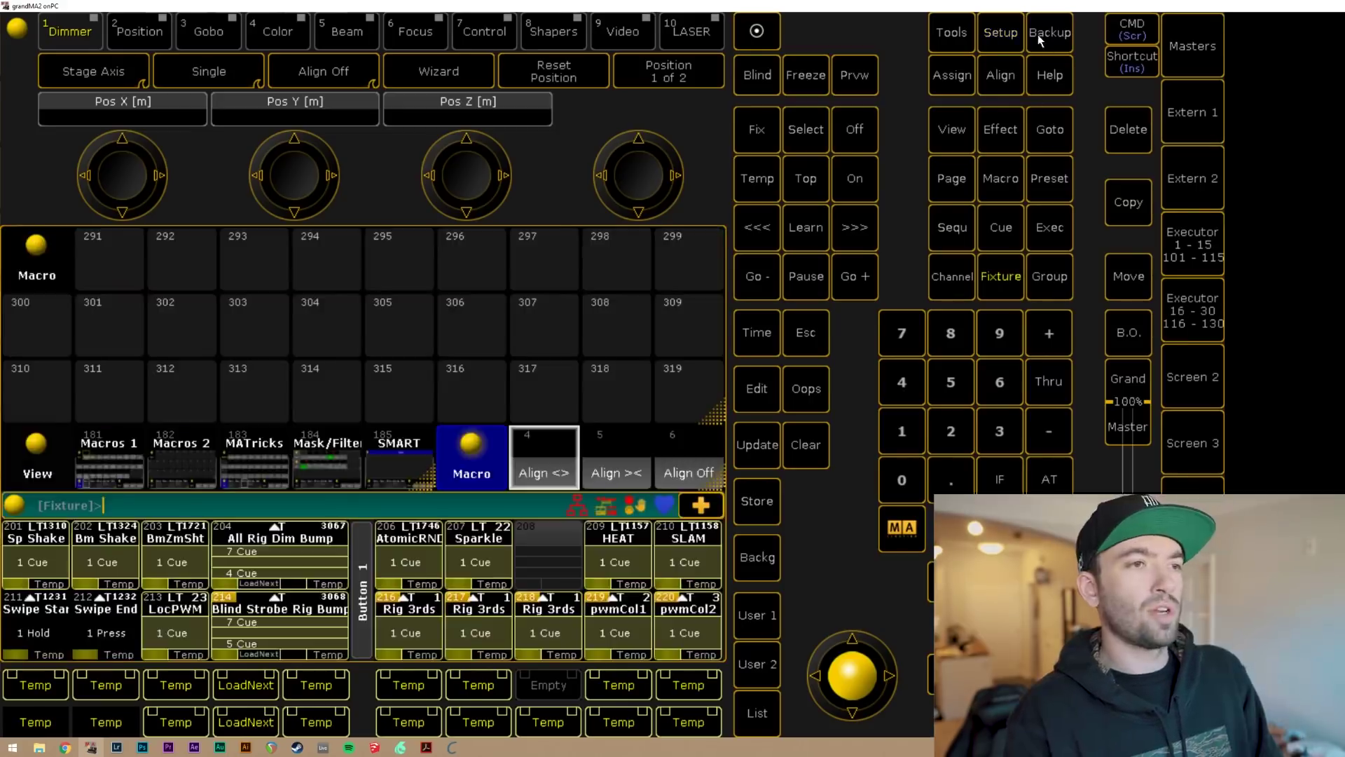
click(1040, 40)
click(220, 445)
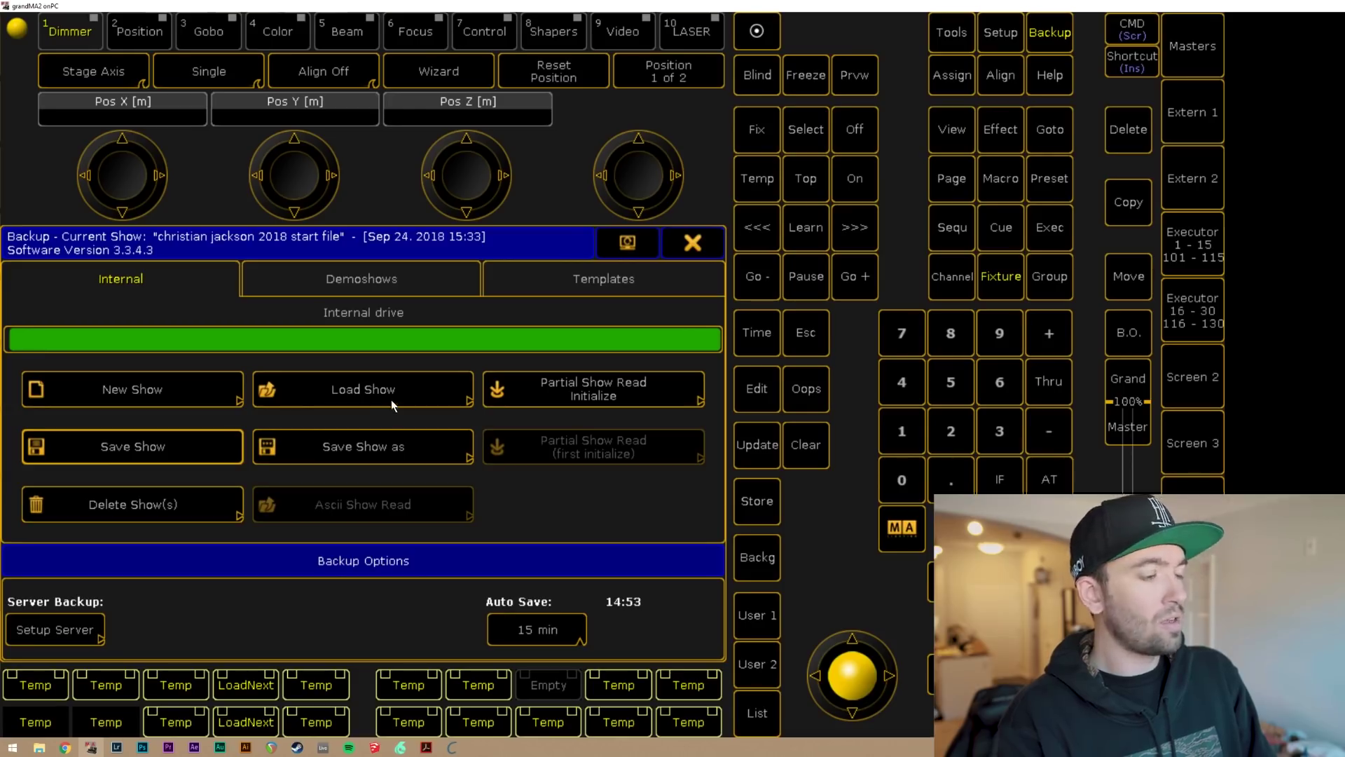
click(377, 397)
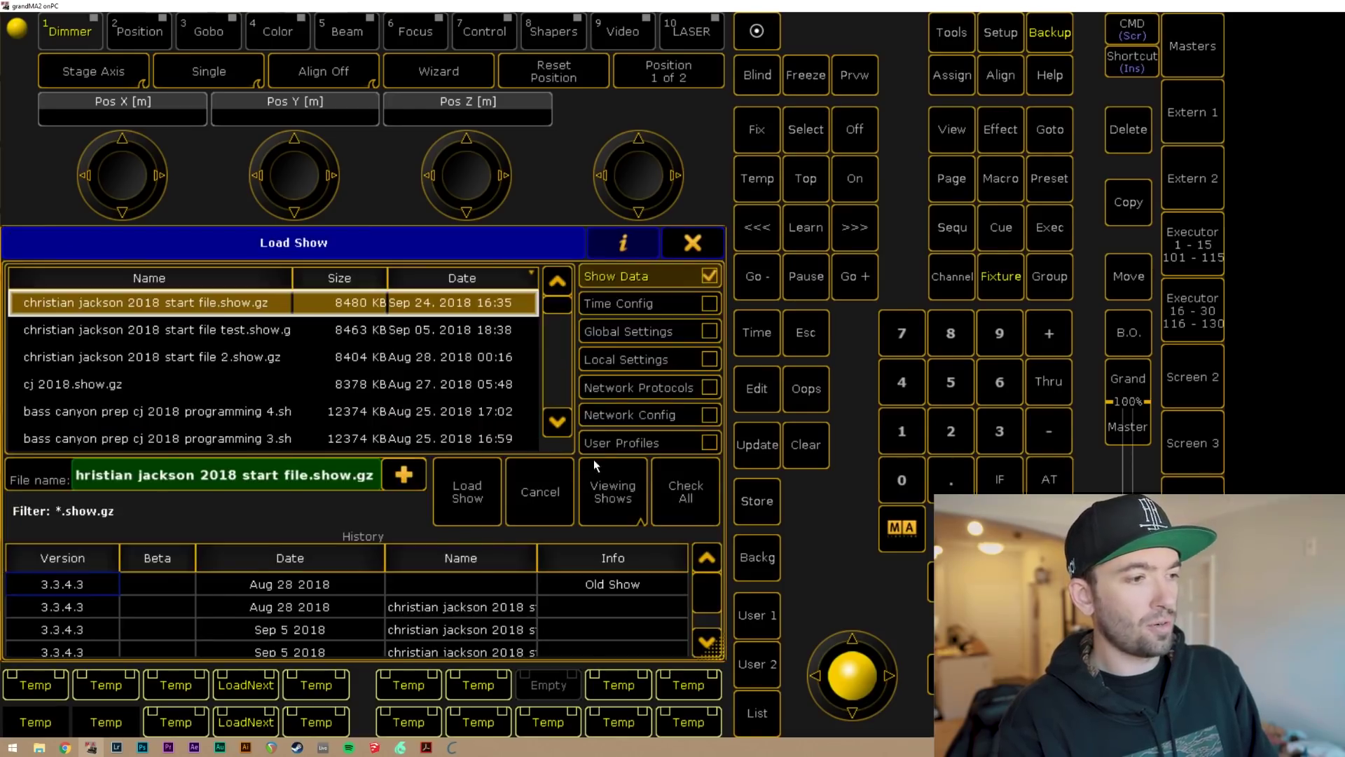
click(485, 489)
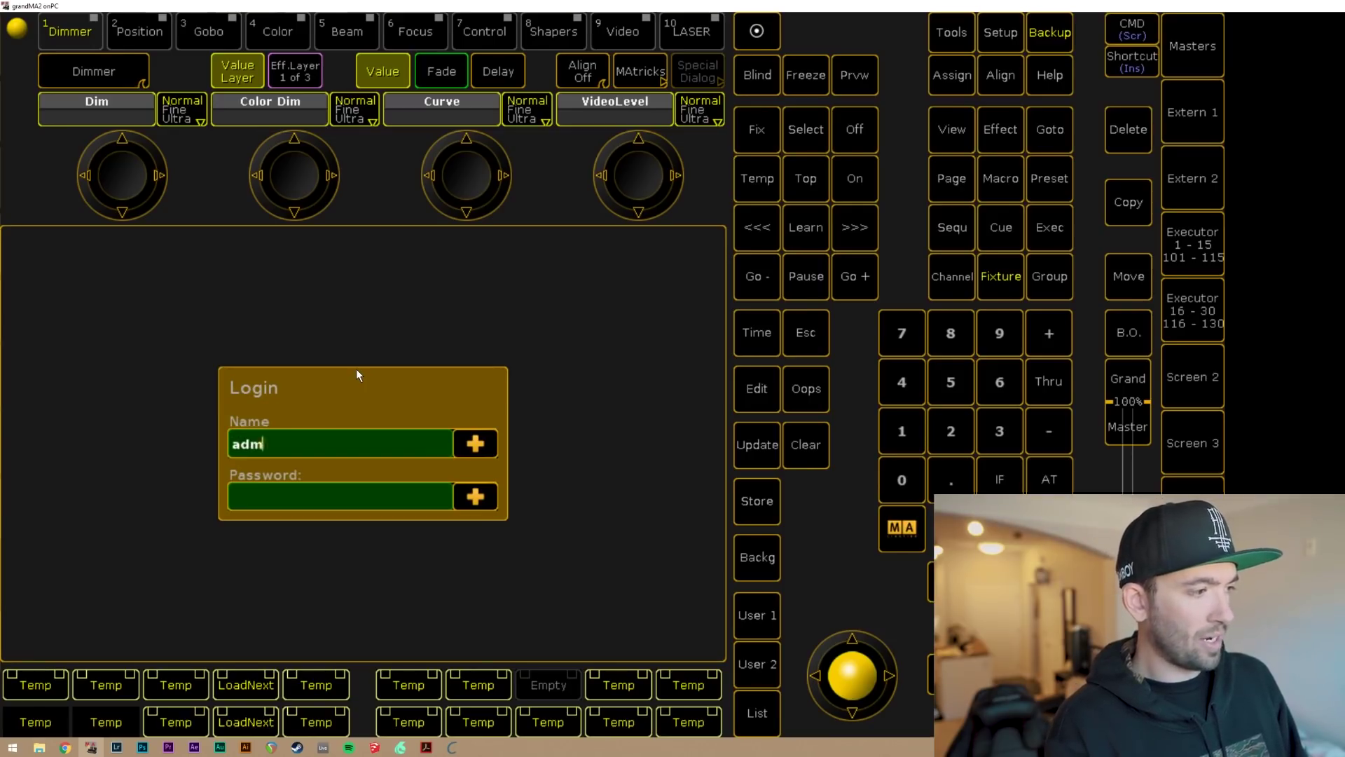
Log in to the reloaded show with the user name and password, correcting a typo.
text(inistat)
key(BackSpace)
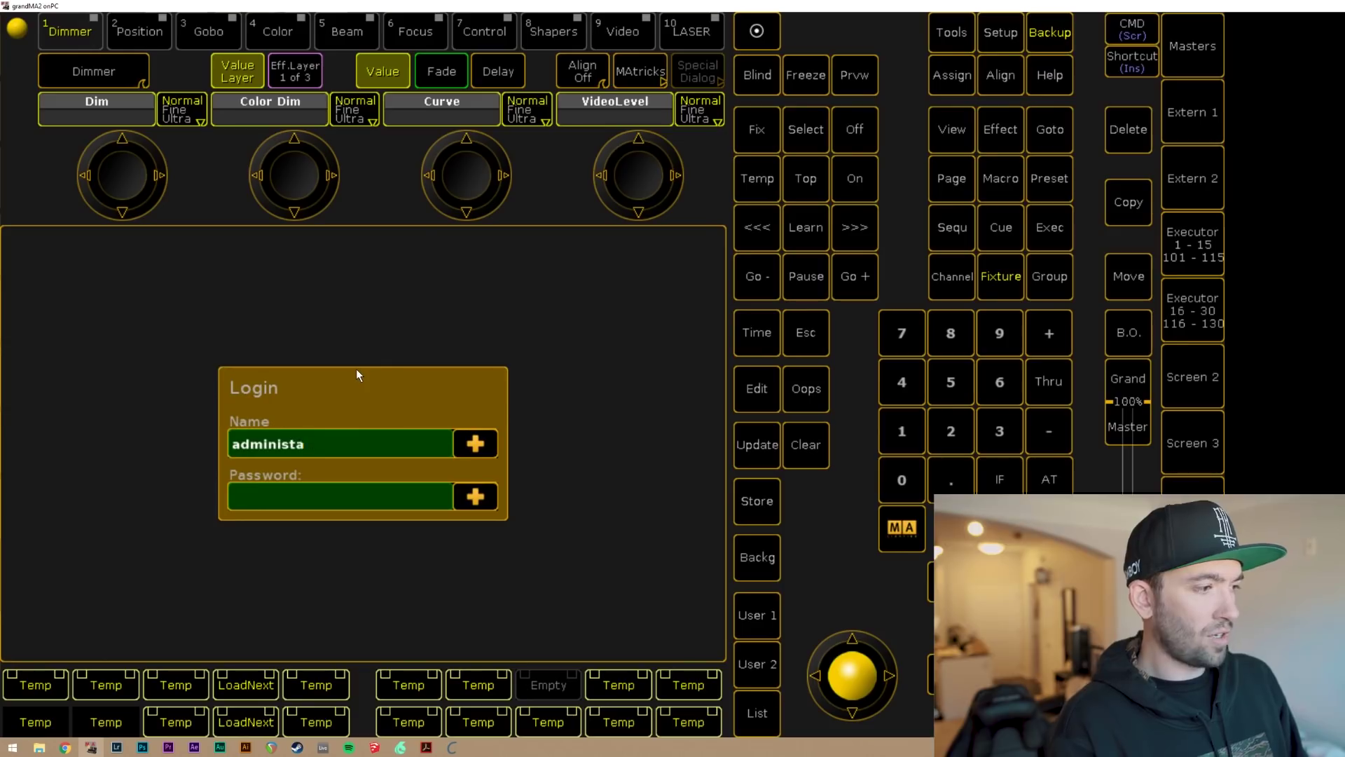
key(BackSpace)
text(rator)
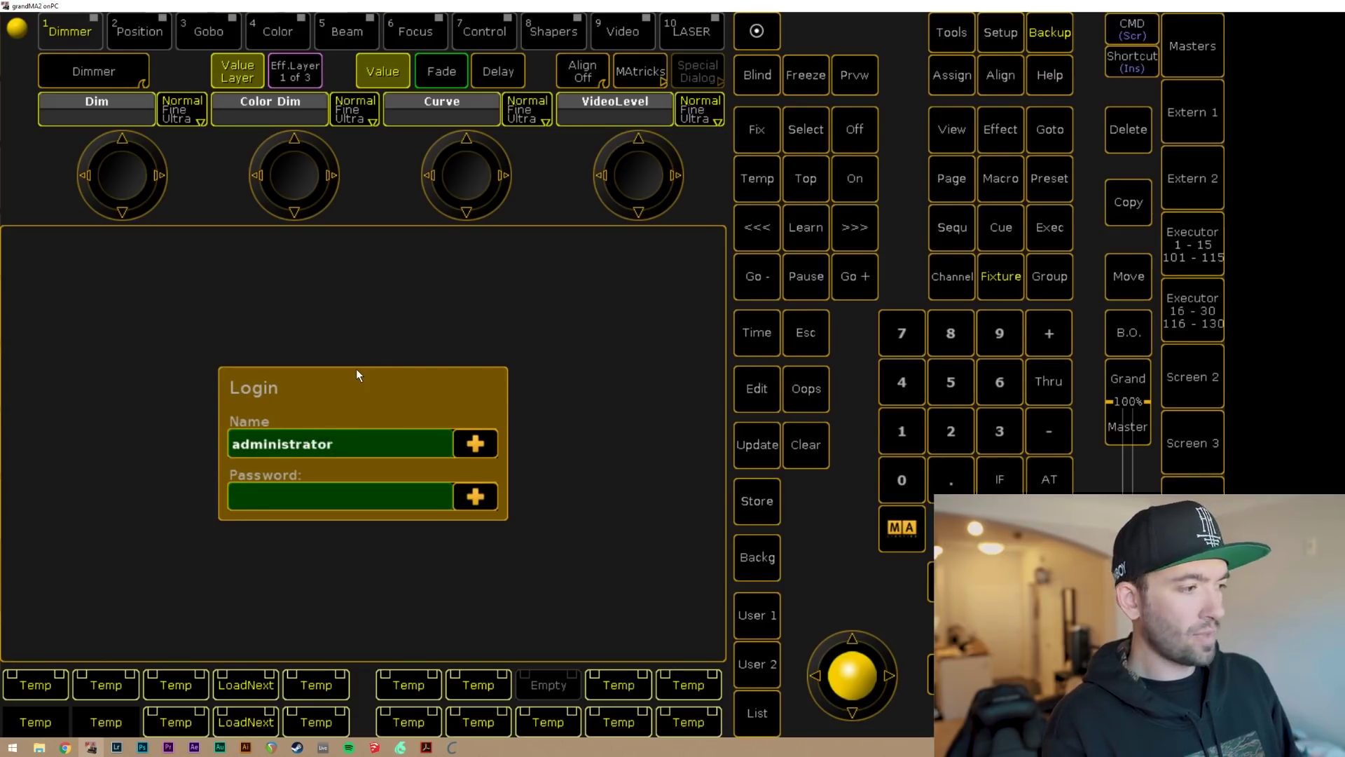
key(Tab)
text(admin)
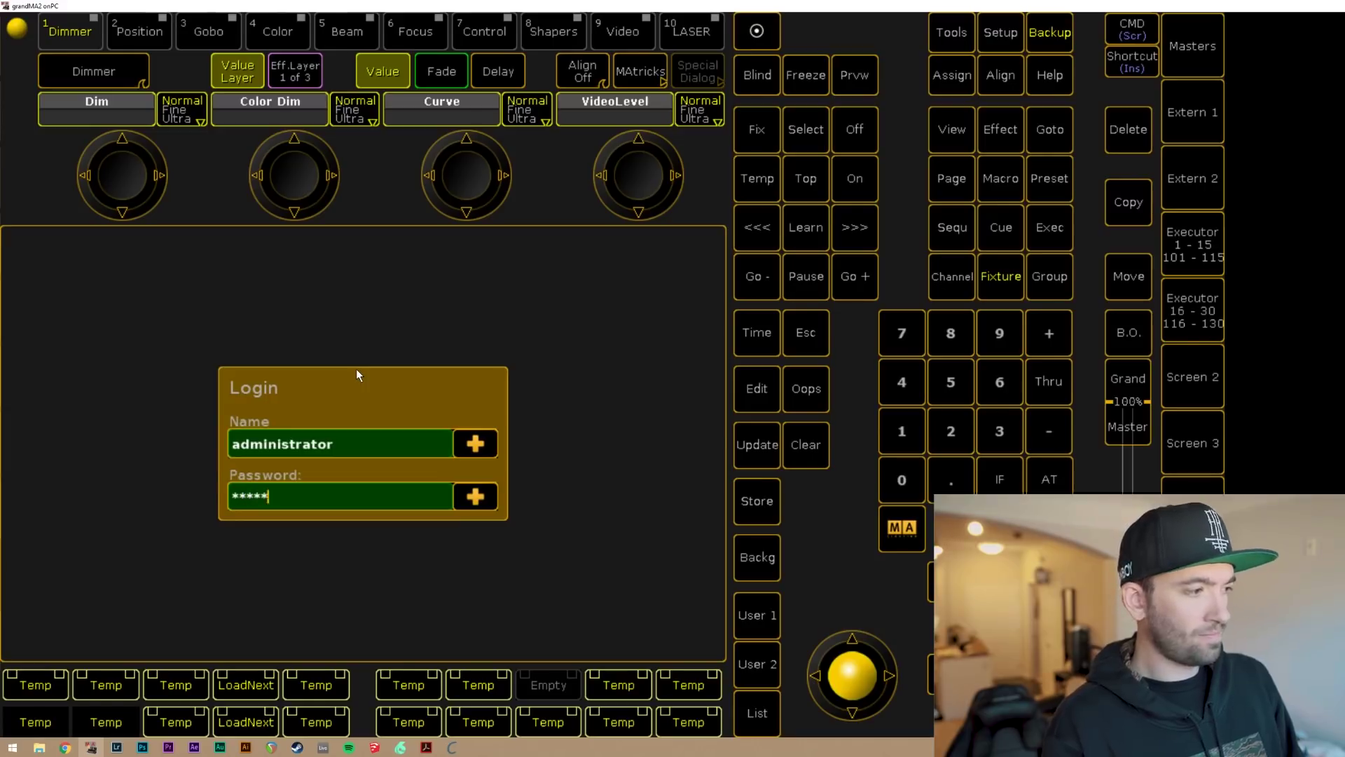
key(Return)
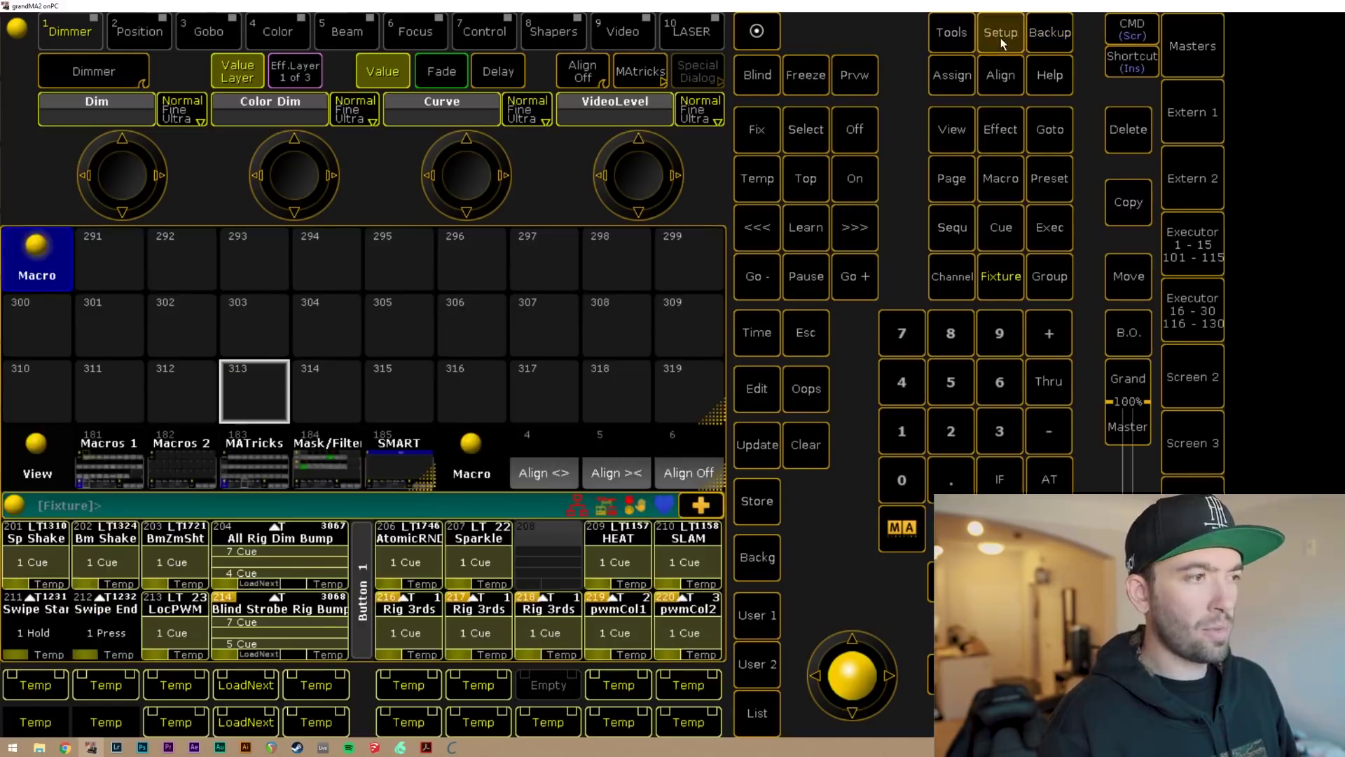
Delete the Login Startup value under Playback & MIB Timing and close Setup.
click(1000, 38)
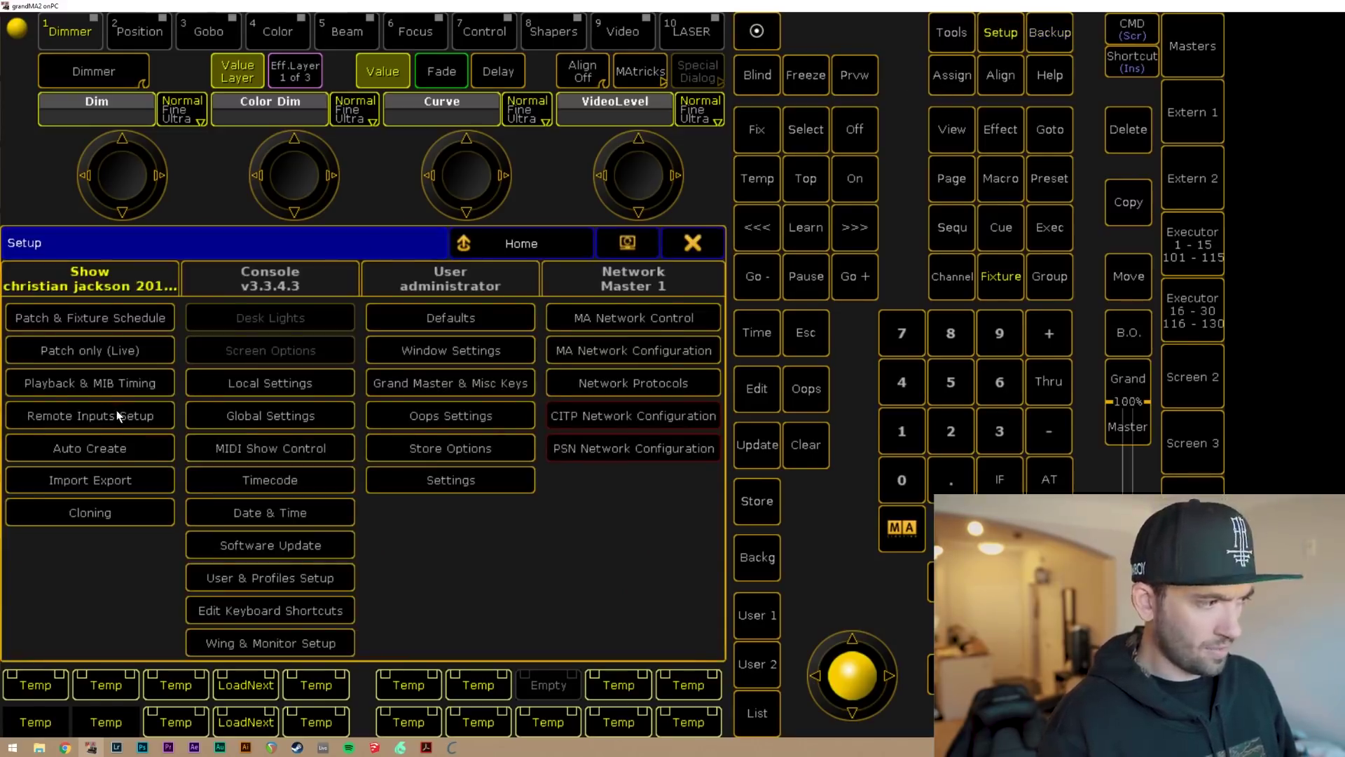
click(91, 385)
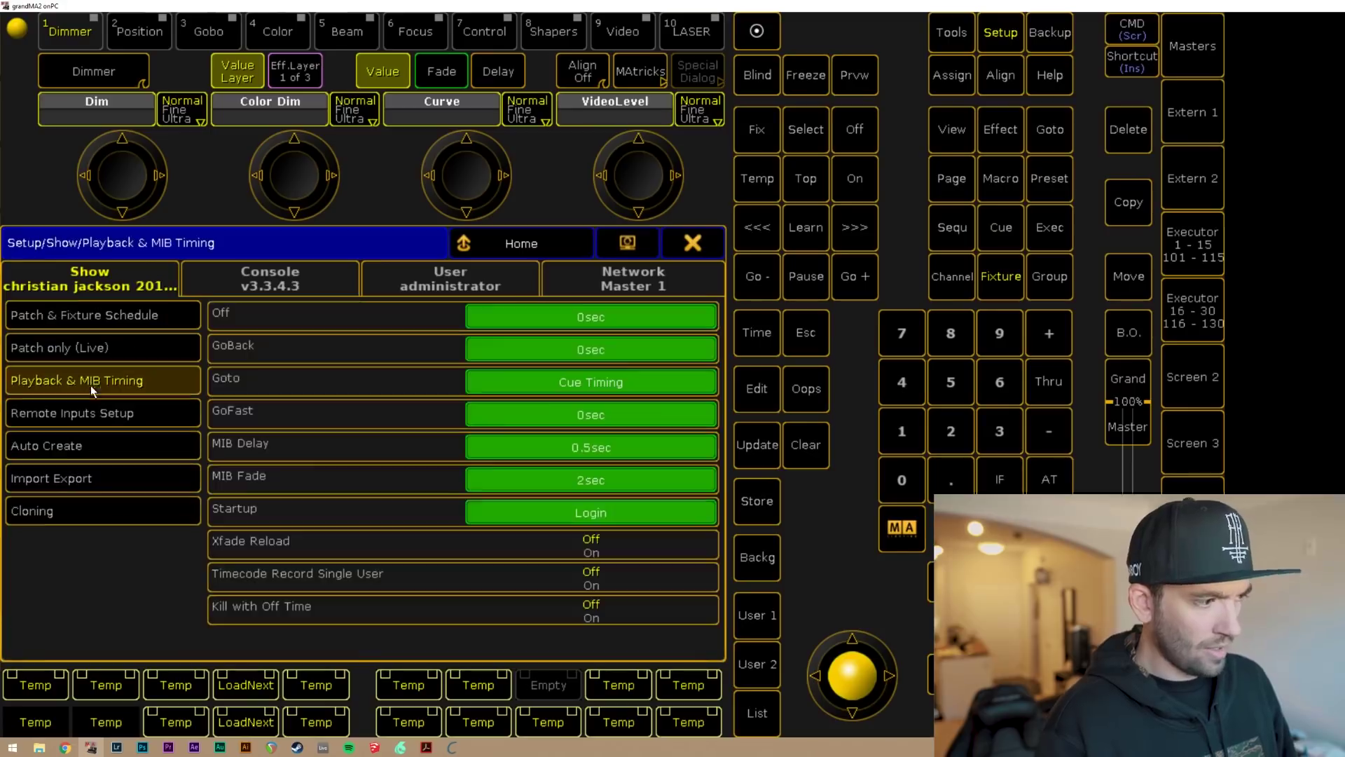
click(625, 513)
key(BackSpace)
key(Return)
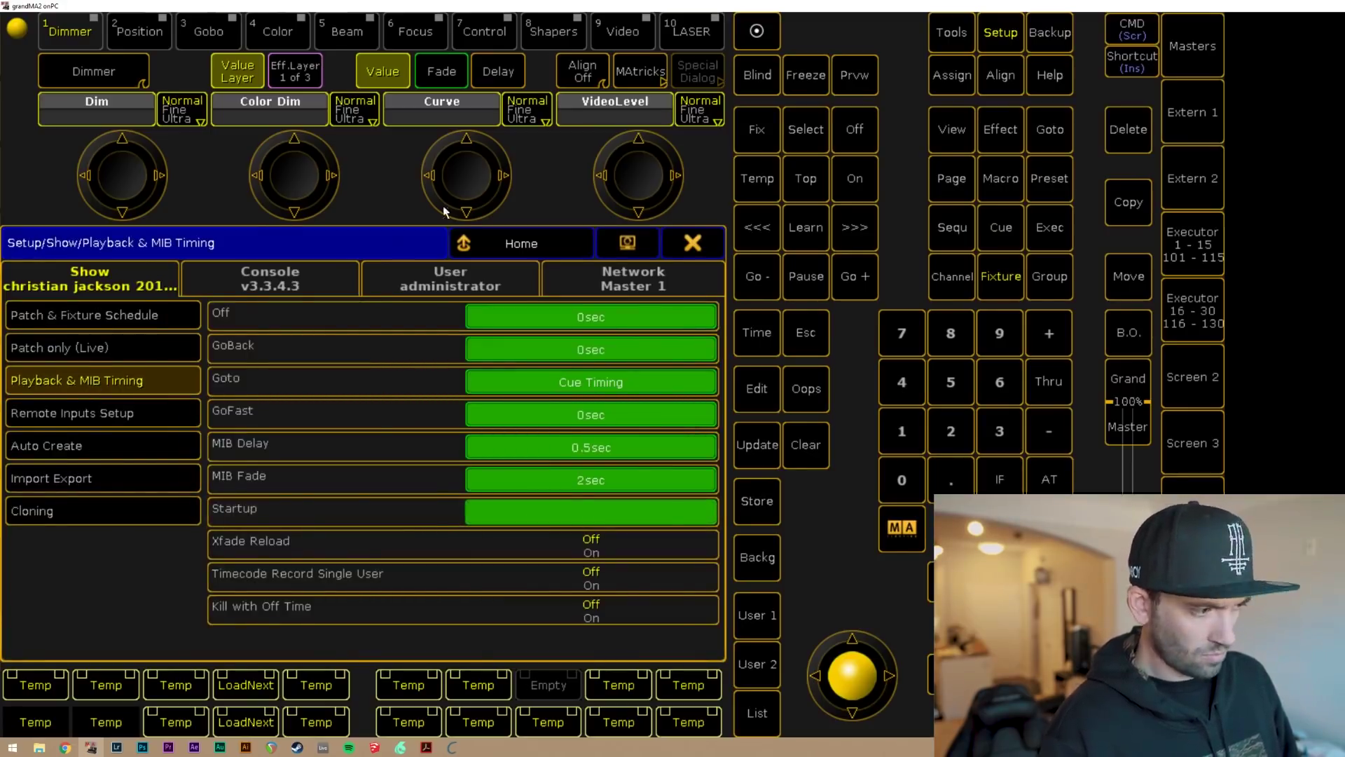
click(694, 253)
click(1051, 32)
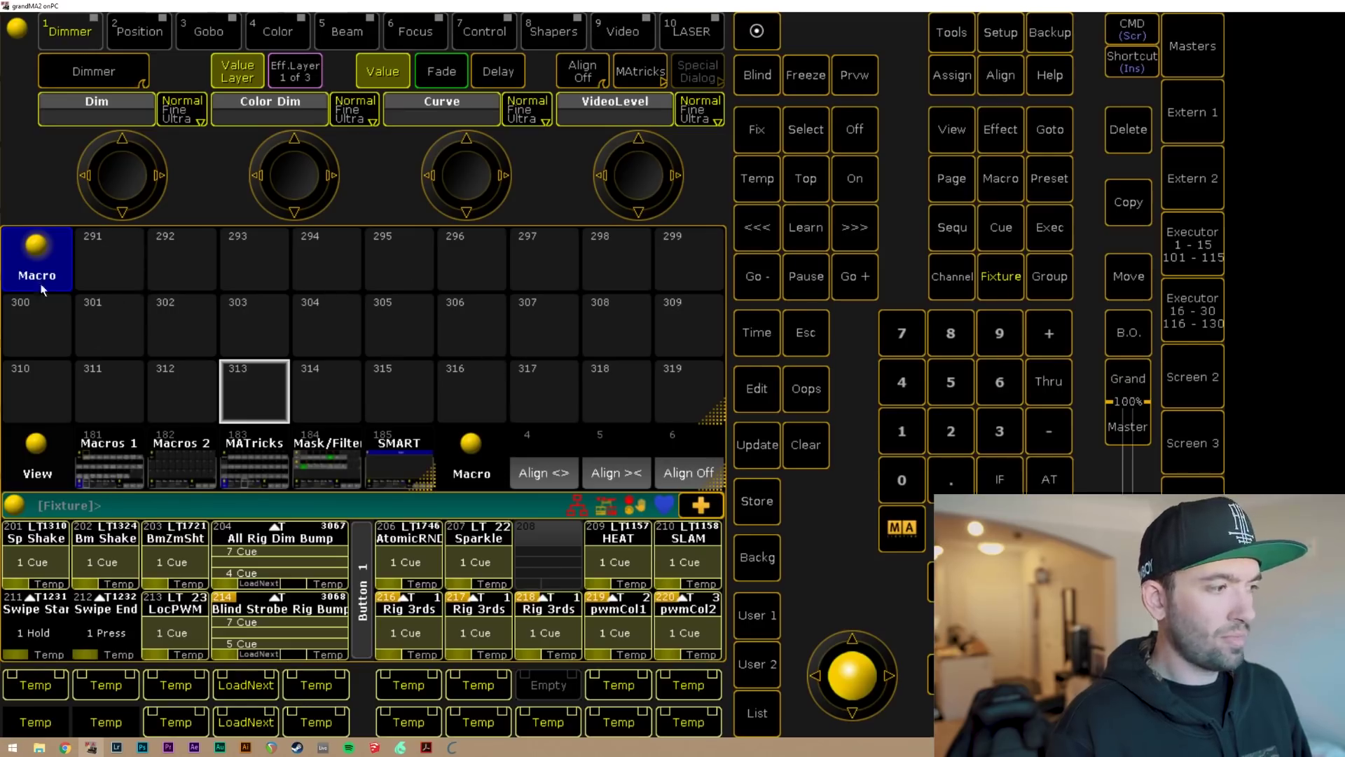
Browse the pool views and return to the empty Macros 2 pool.
click(110, 469)
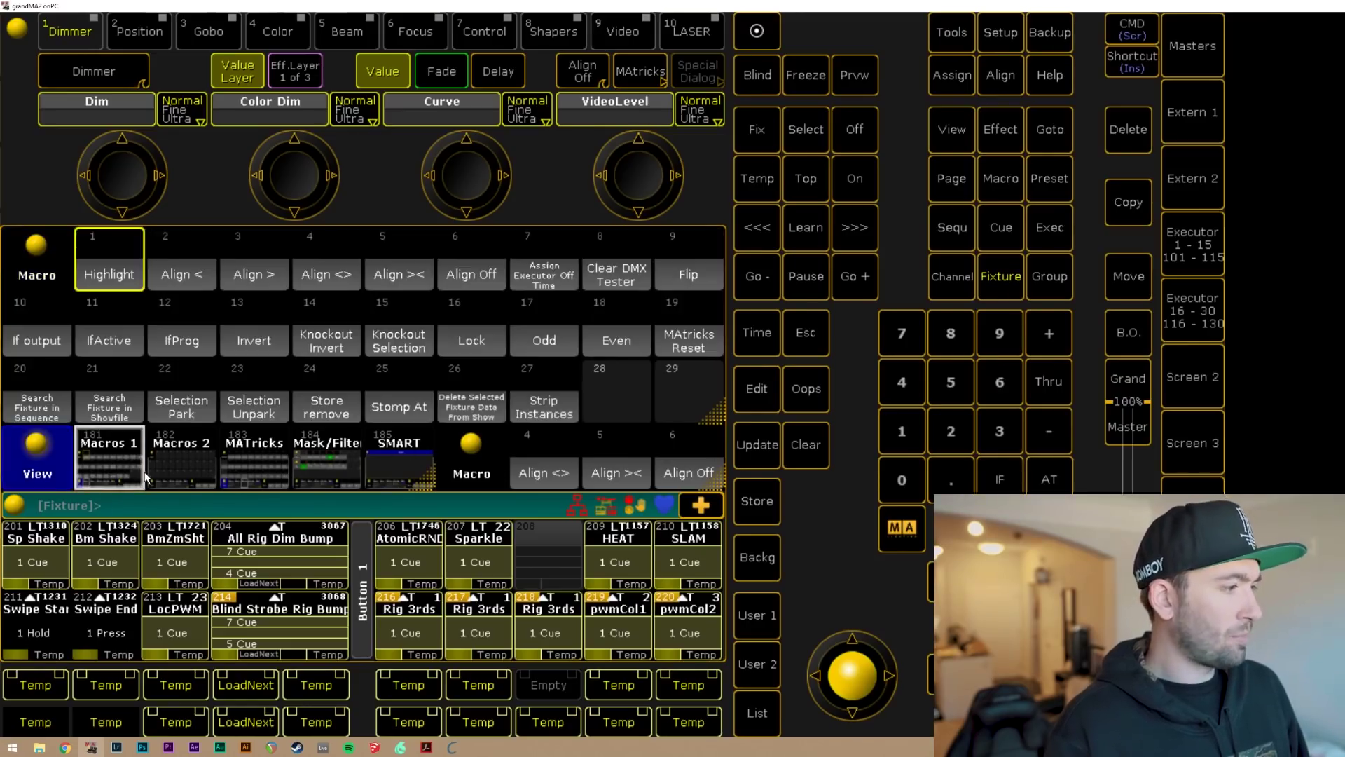
click(175, 468)
click(234, 461)
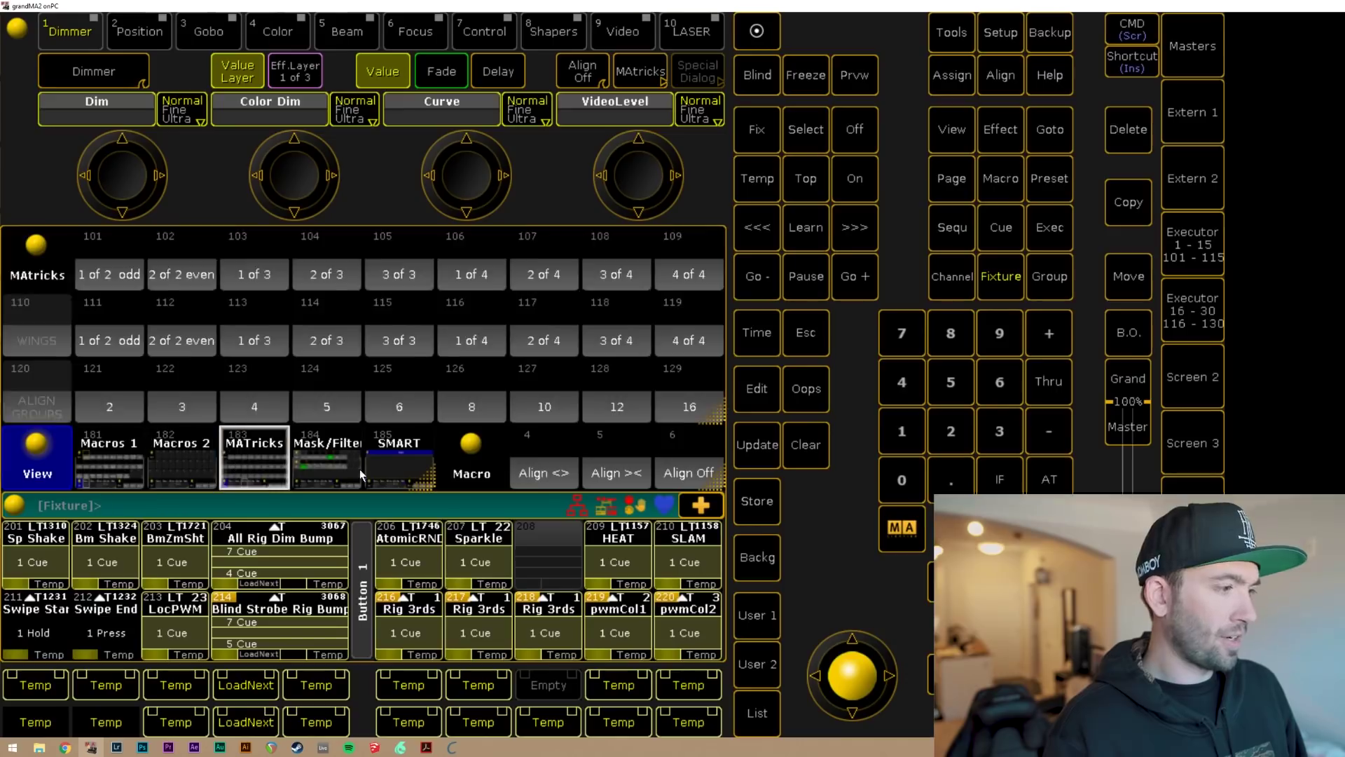
click(327, 463)
click(162, 456)
click(87, 447)
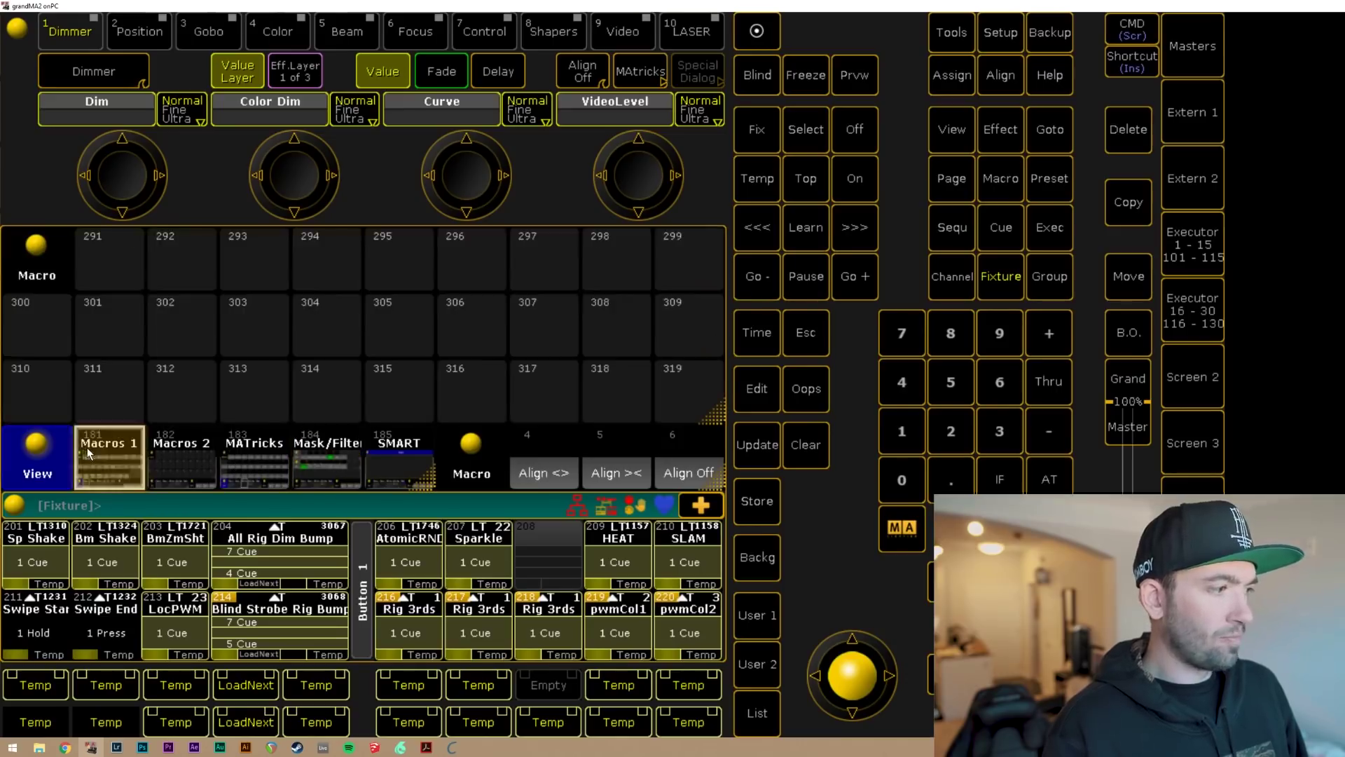
click(170, 458)
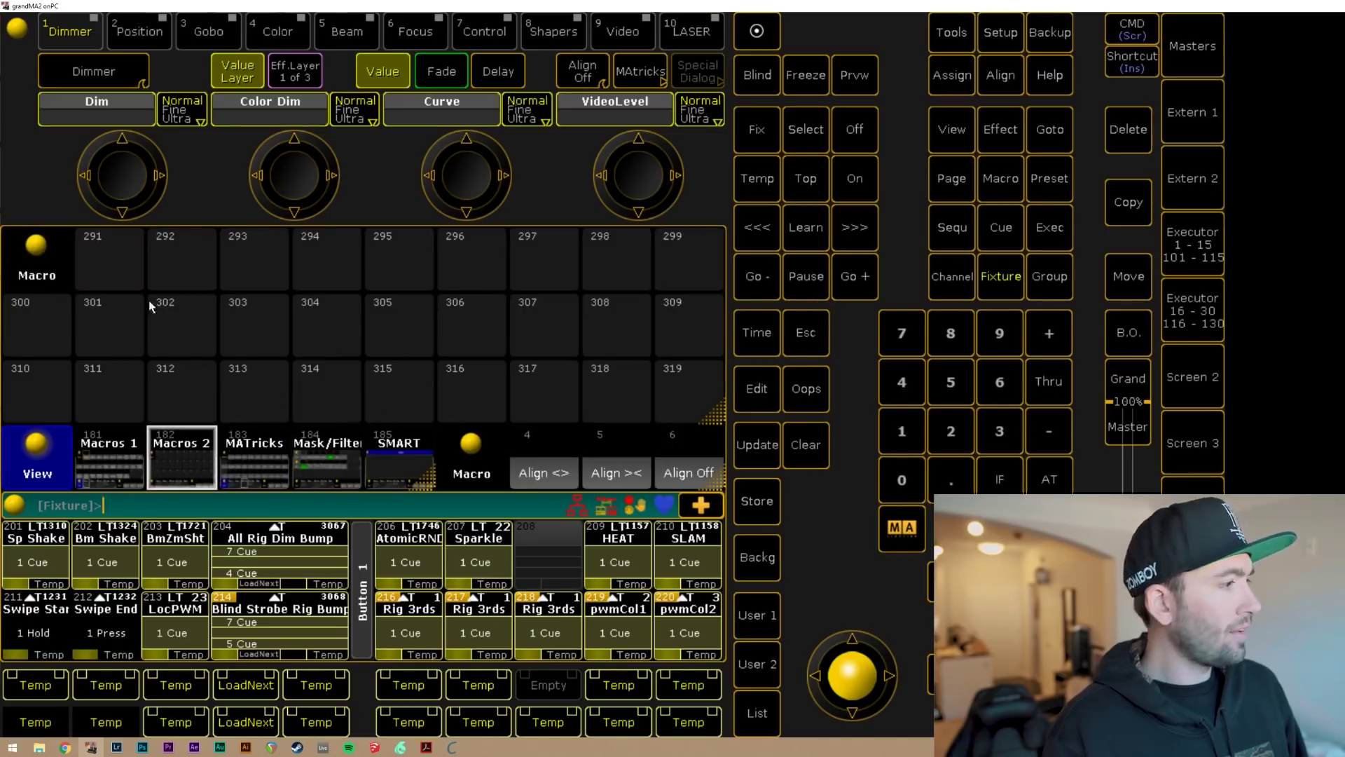
Open macro 291's editor and move it onto the main screen.
click(112, 270)
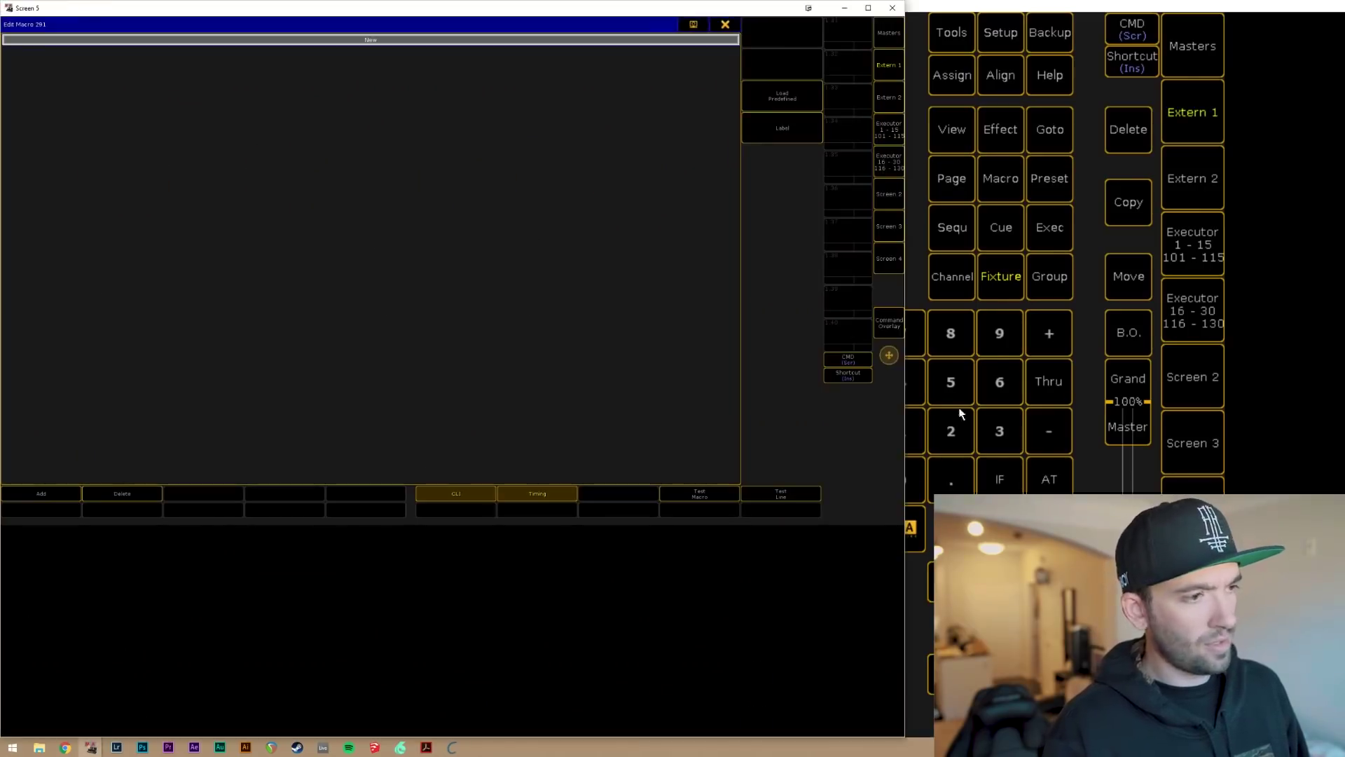
click(695, 25)
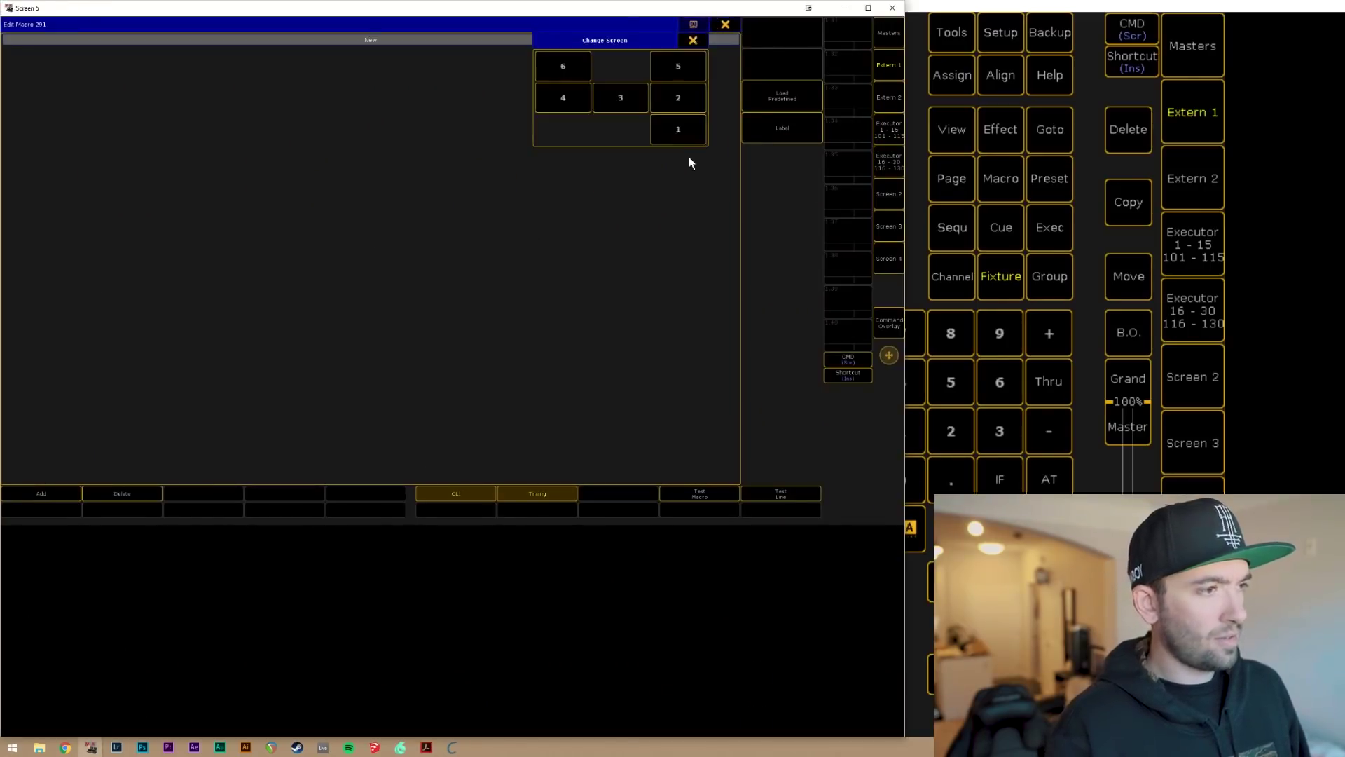
click(675, 122)
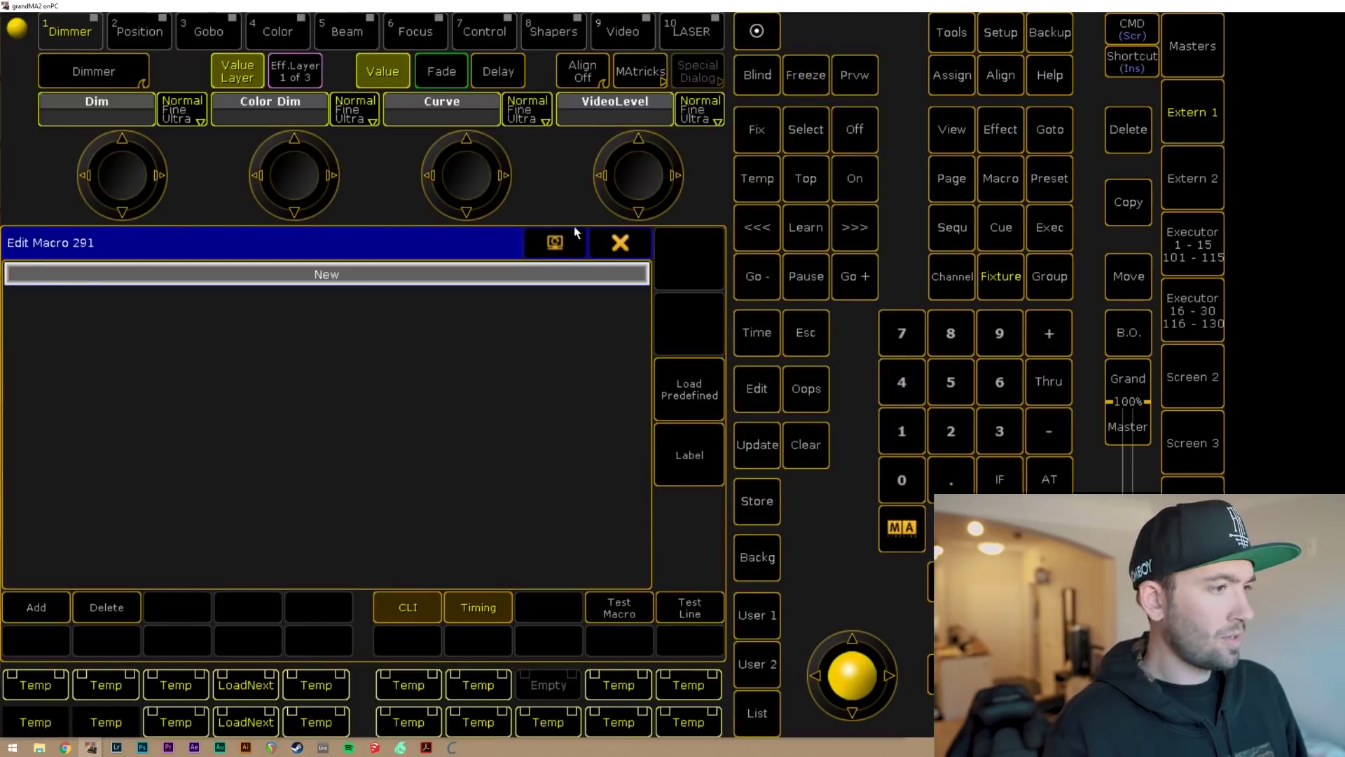
click(636, 244)
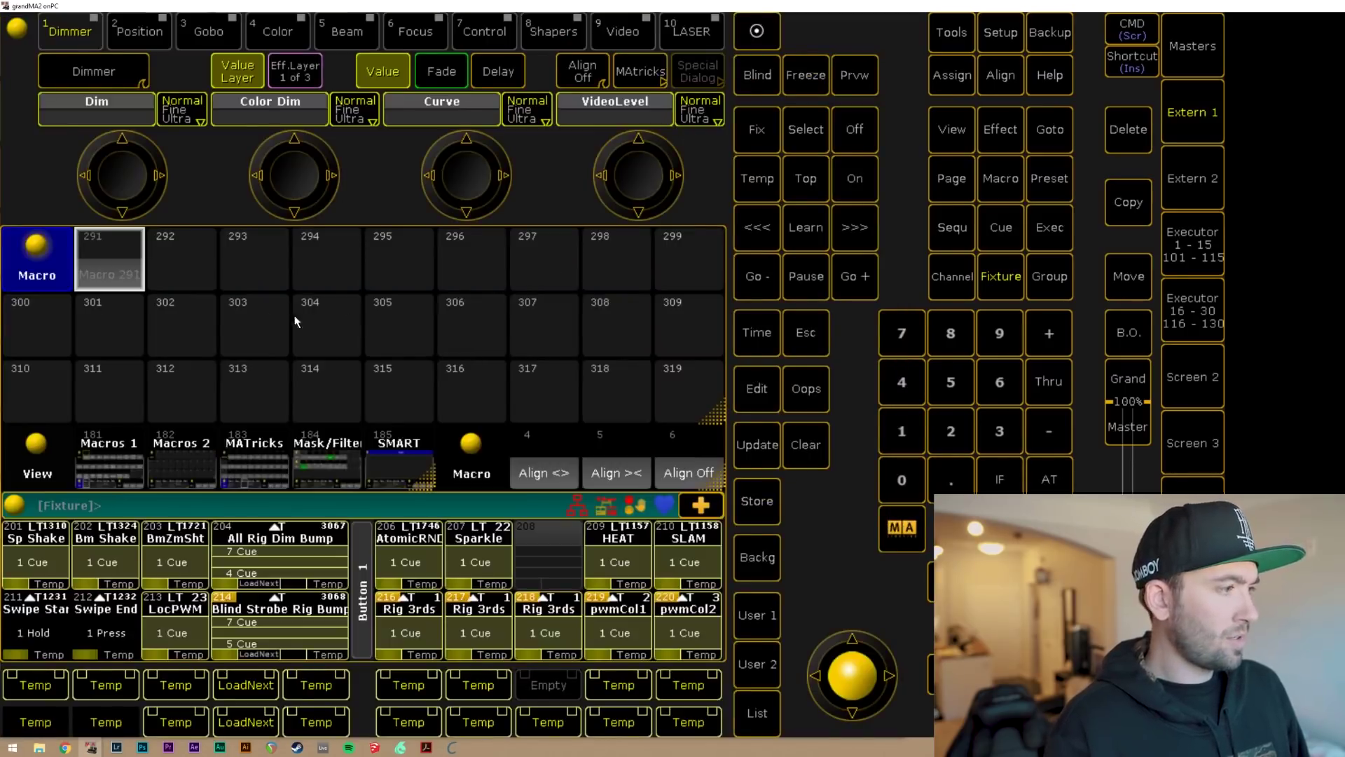
Label macro 291 'Startup'.
right_click(115, 269)
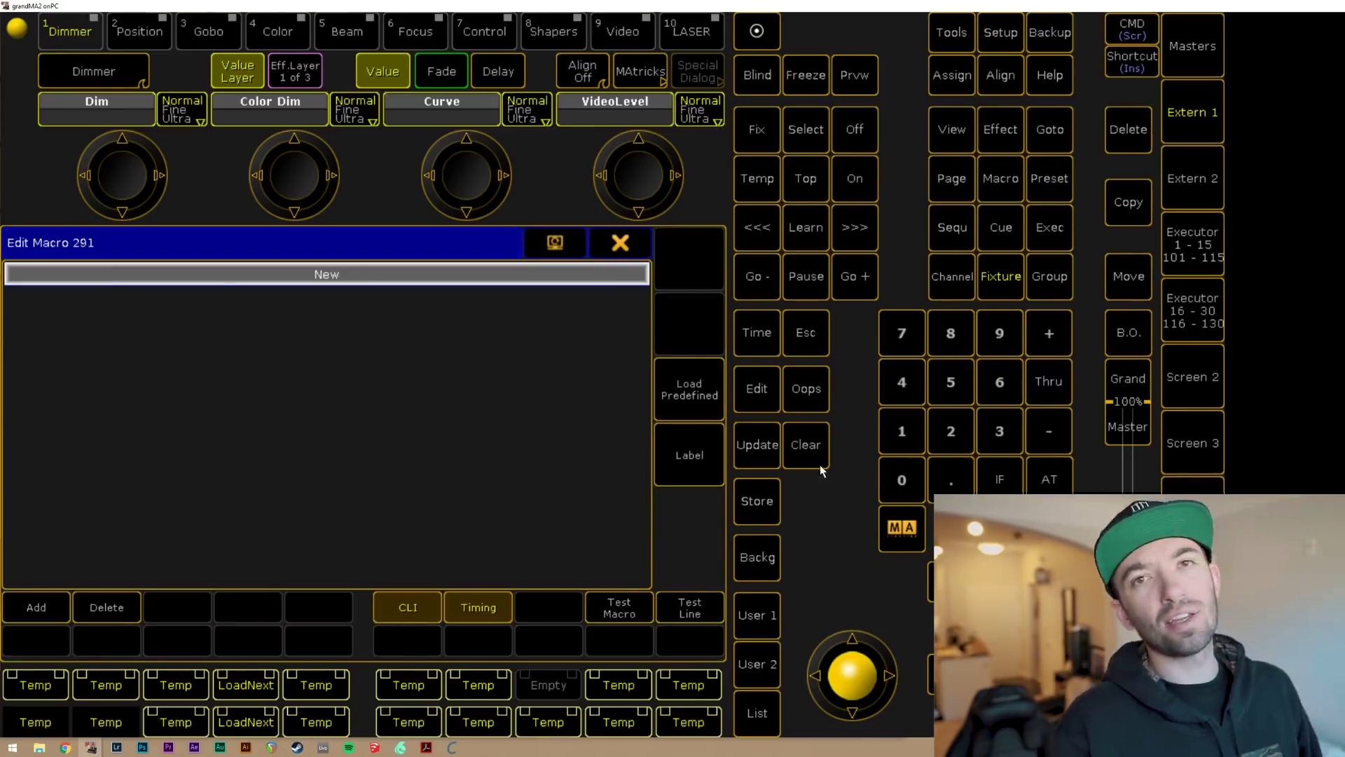
click(685, 462)
text(St)
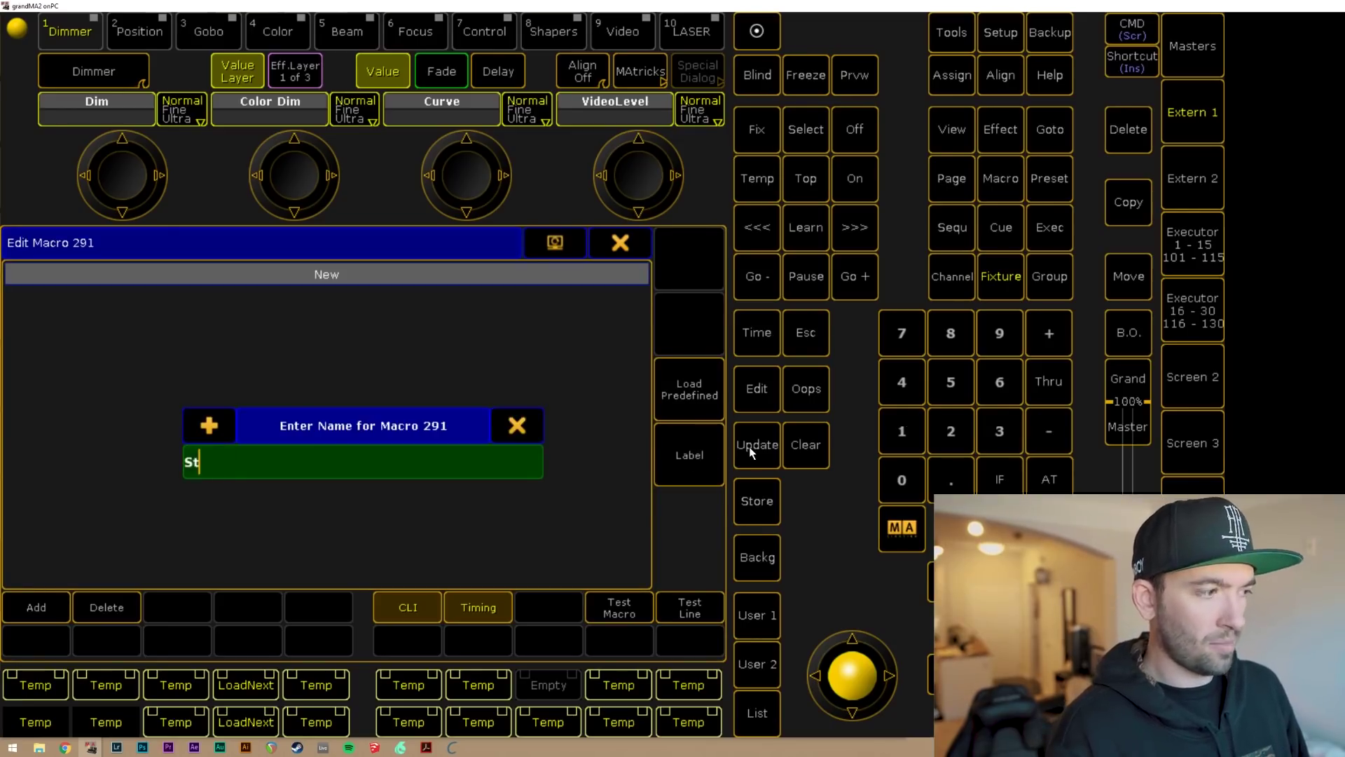
text(artup)
key(Return)
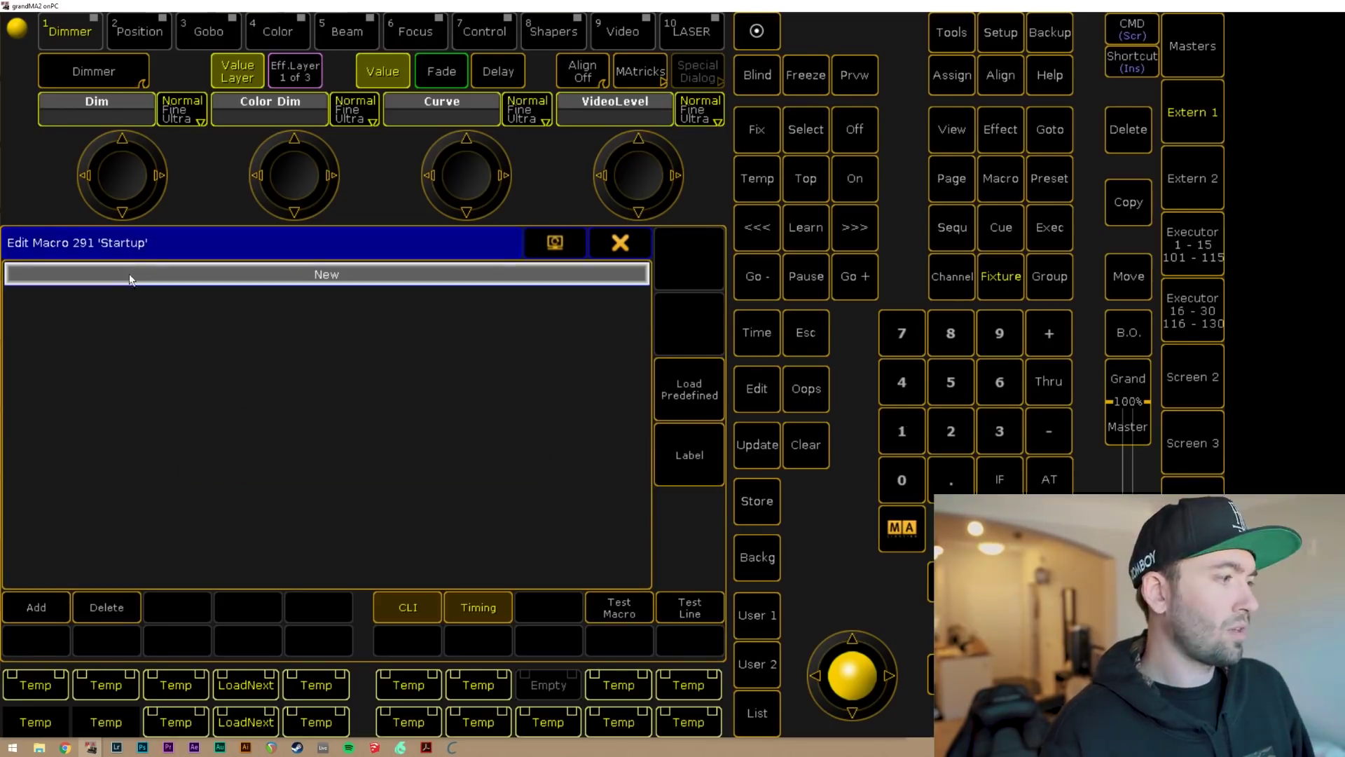
Add a Login command line to the macro and close the editor.
click(33, 607)
click(351, 473)
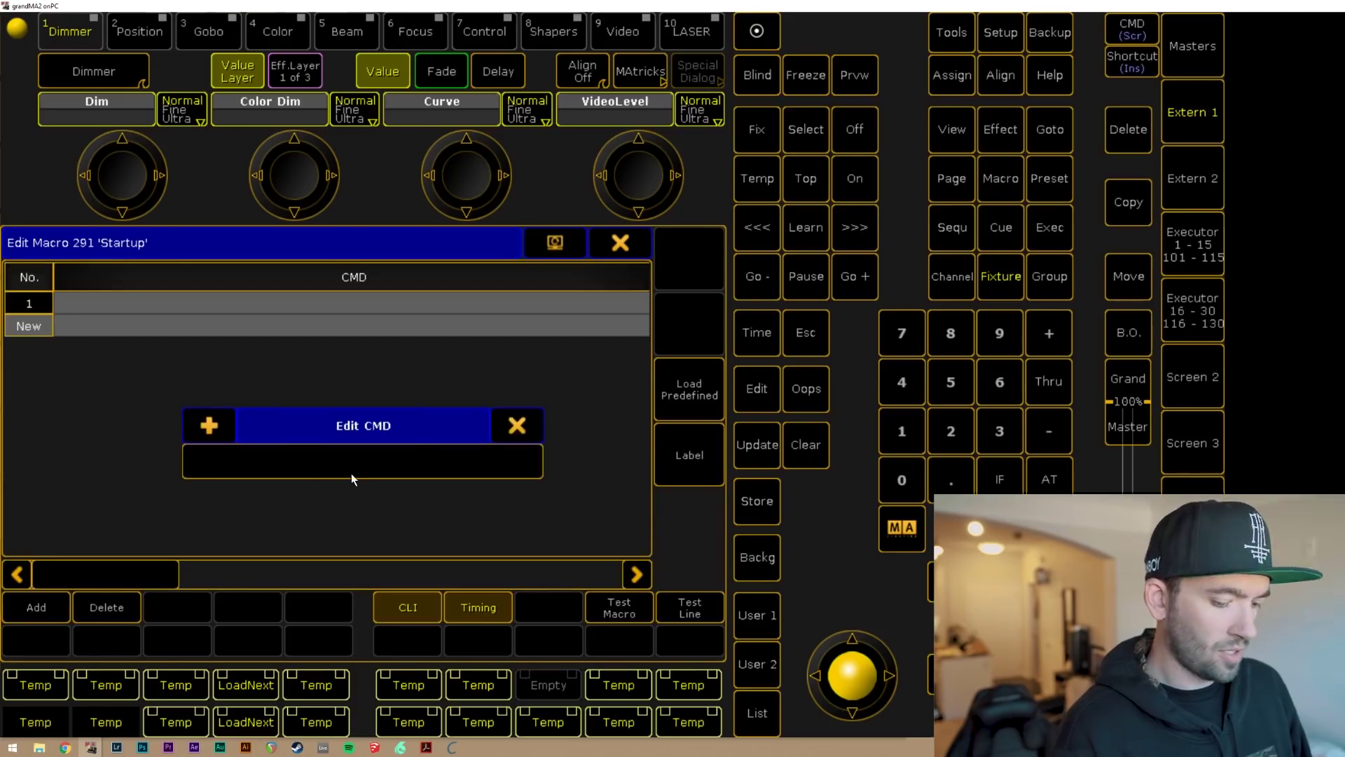
text(Login)
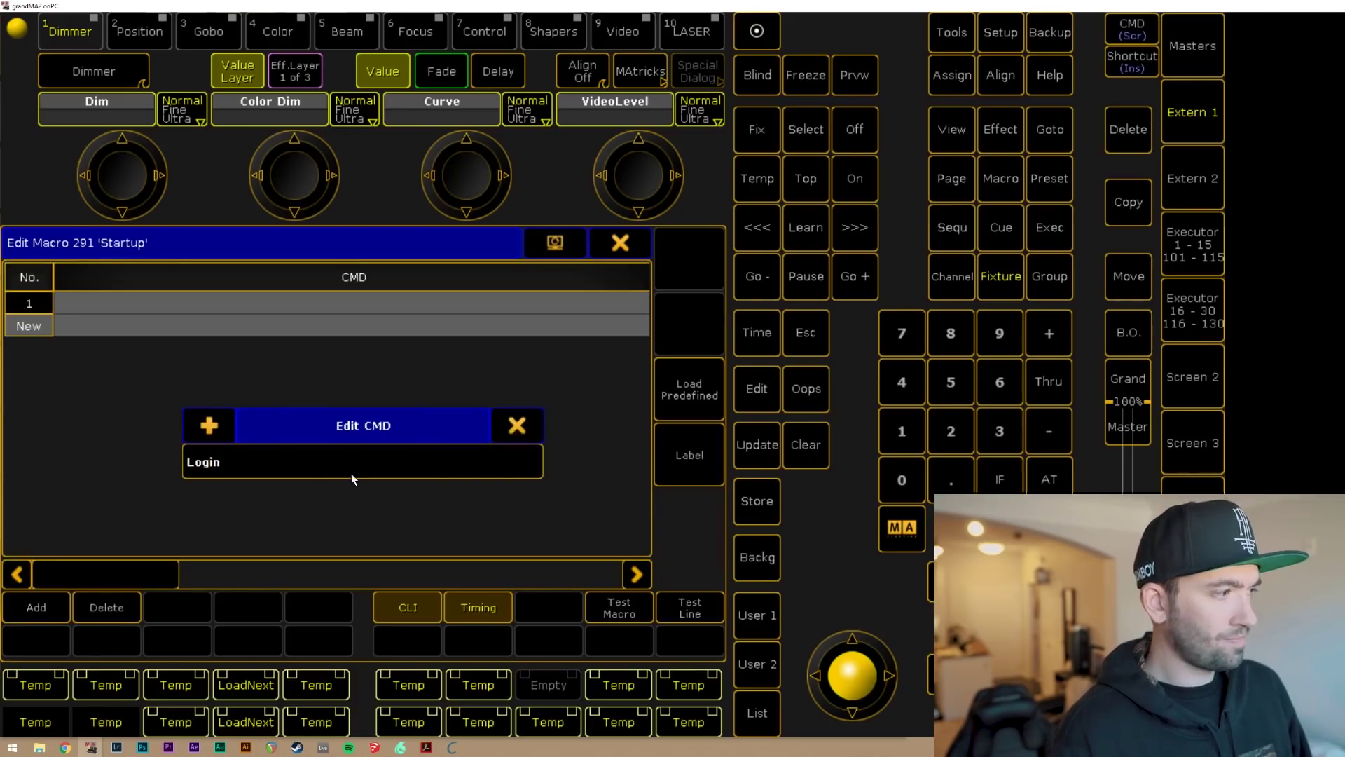
key(Return)
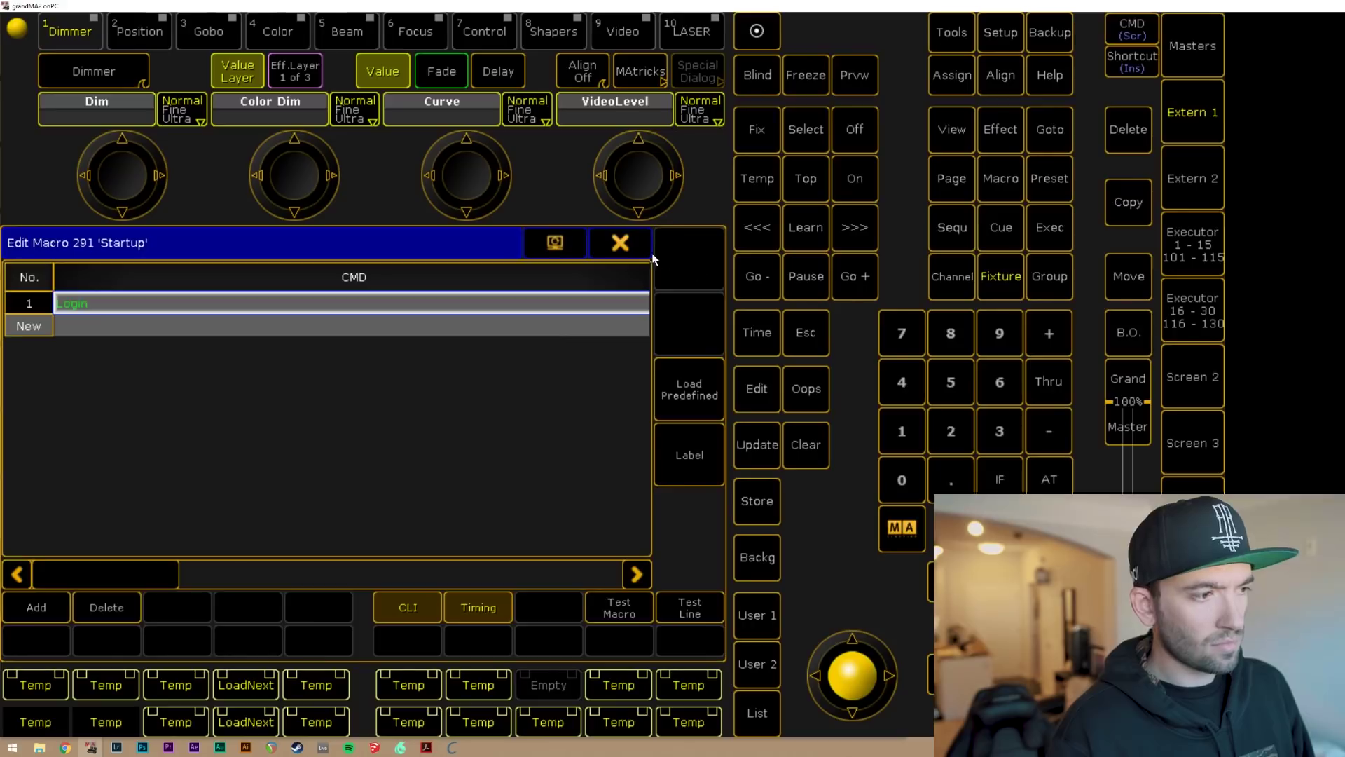
click(642, 253)
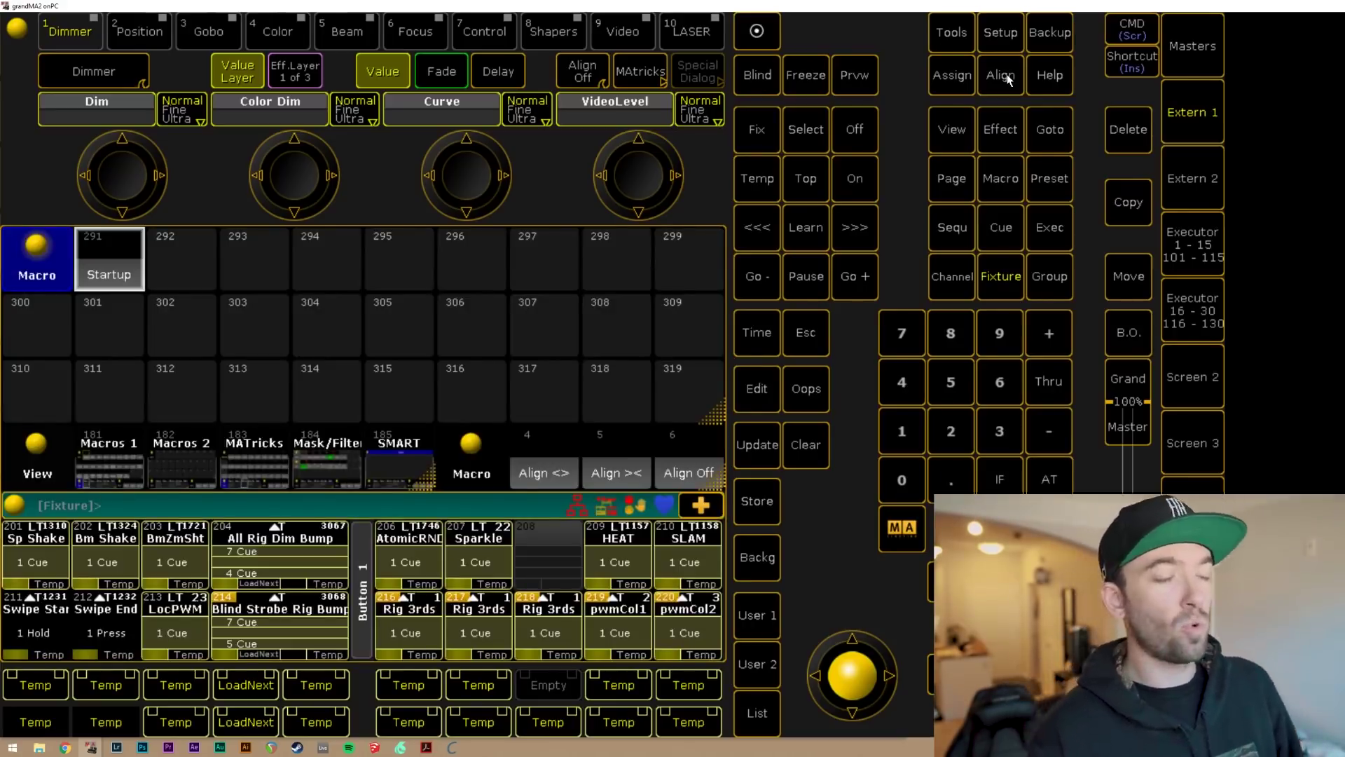
Set the Startup value under Playback & MIB Timing to Macro "startup" and close Setup.
click(998, 33)
click(49, 382)
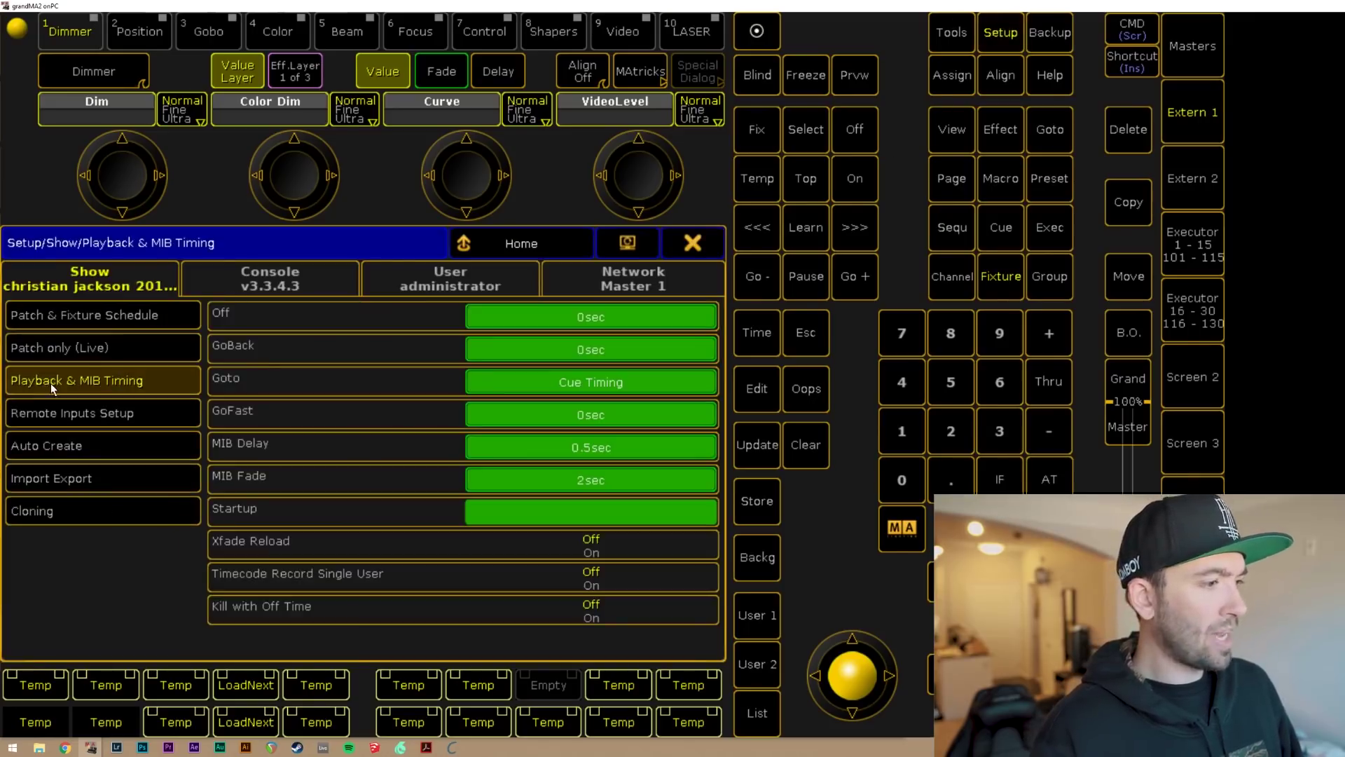
click(590, 517)
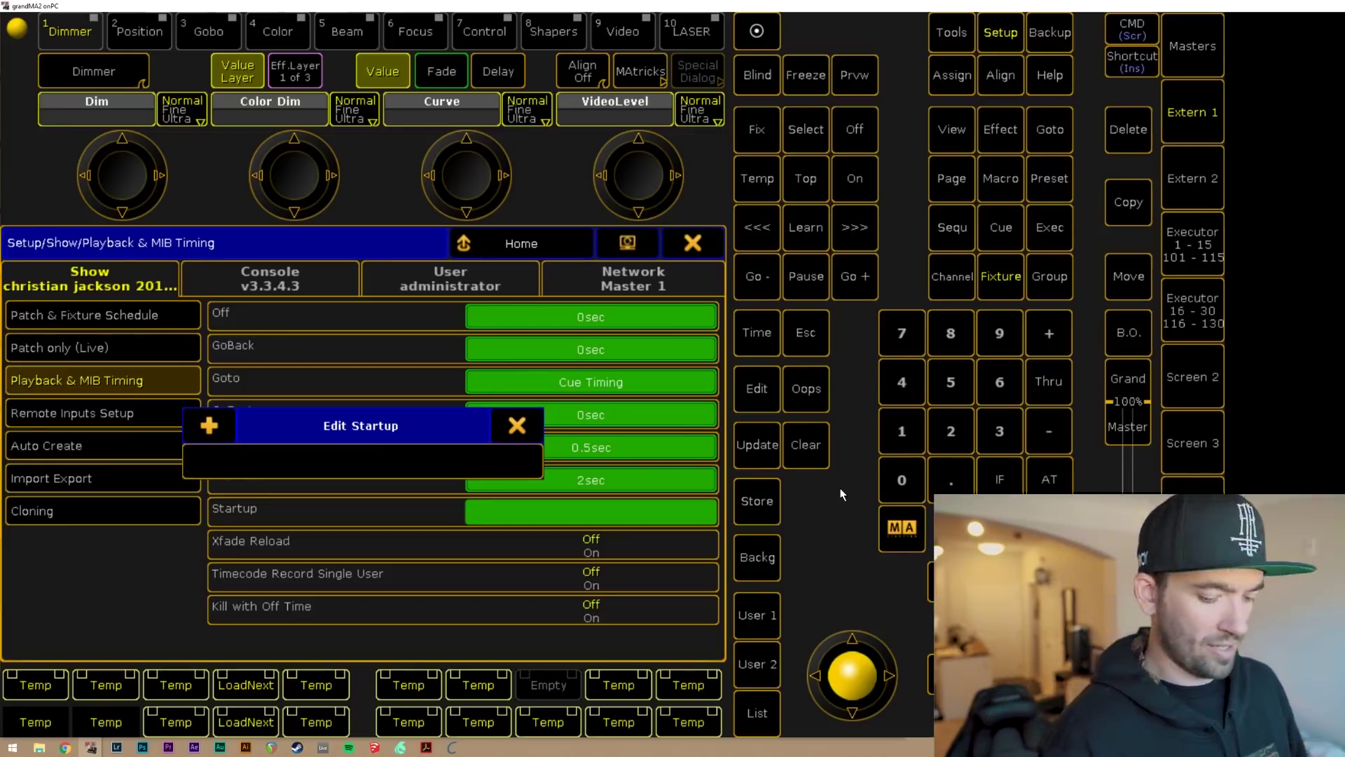
text(Macro )
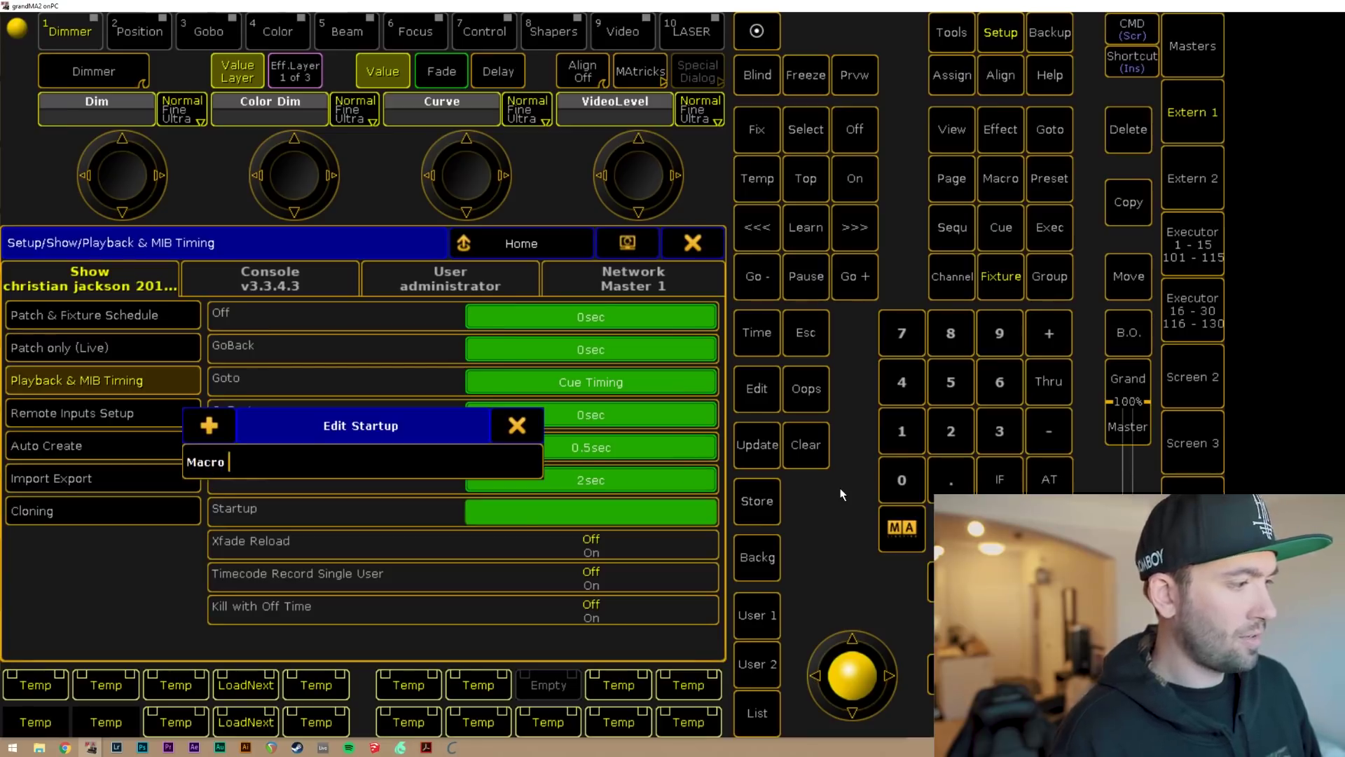
text("startup)
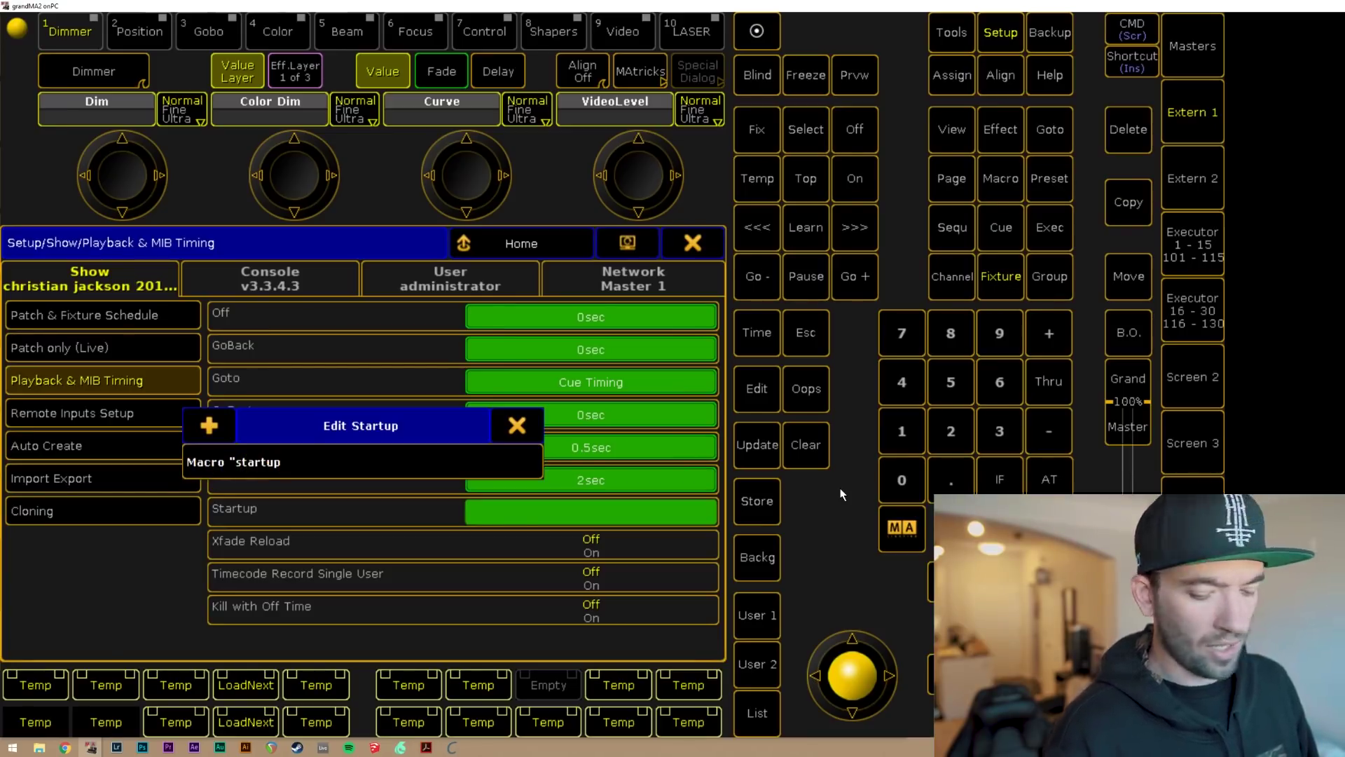
text(")
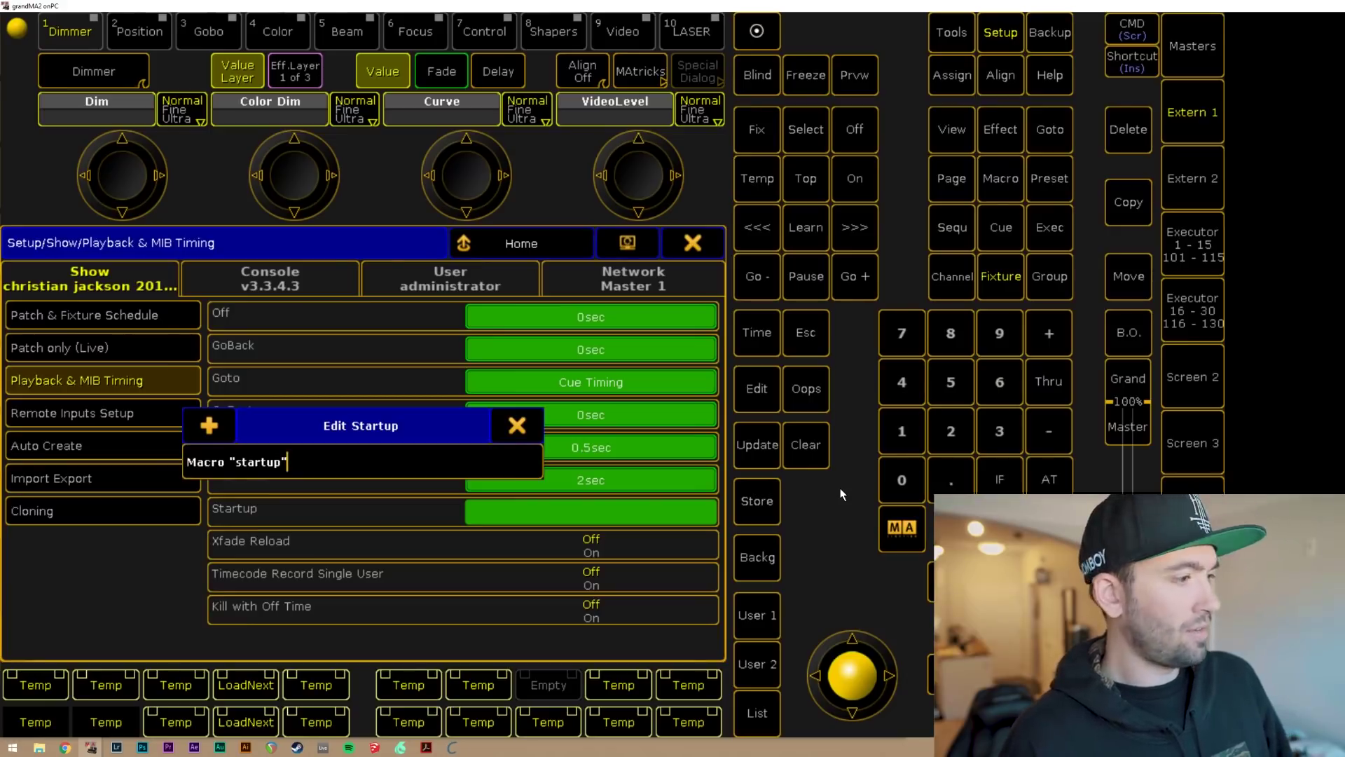
key(Return)
key(Escape)
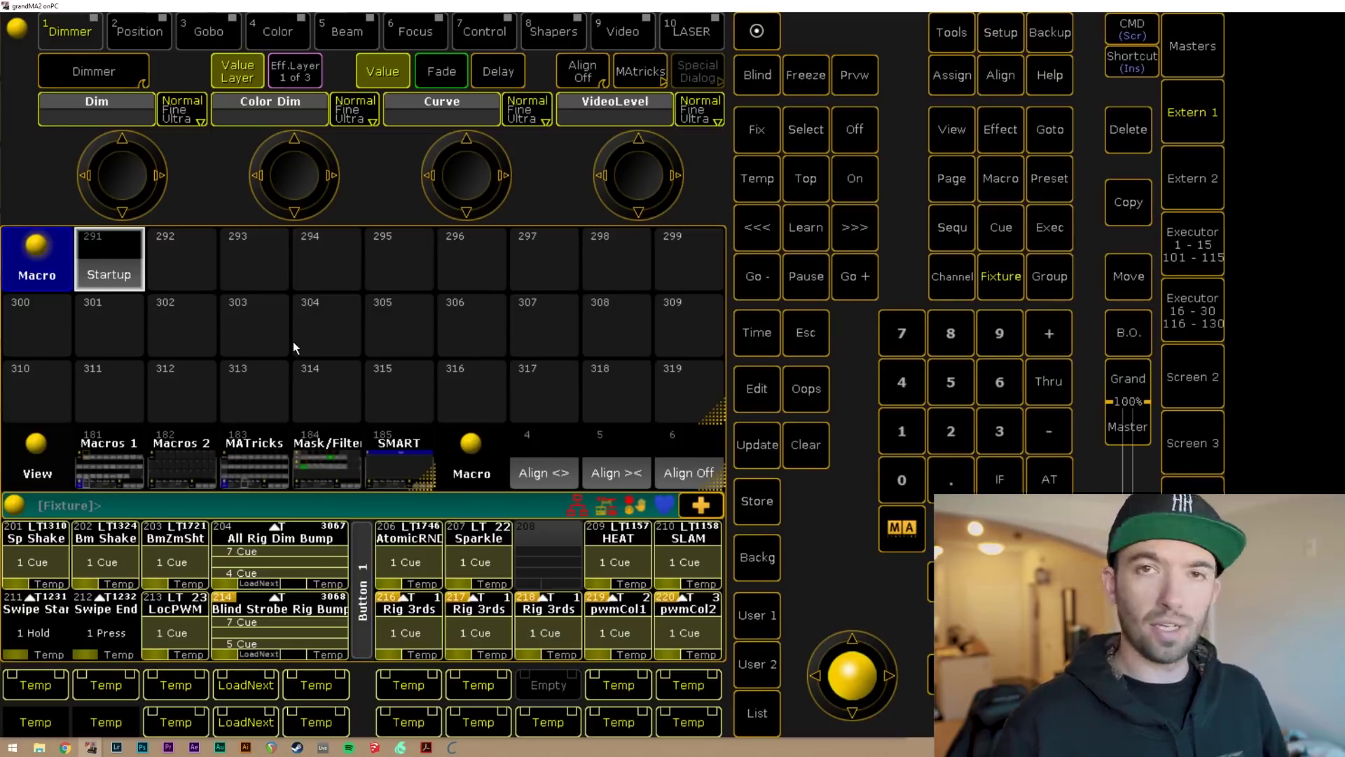
Reopen Setup to verify the Startup value reads Macro "startup".
key(ctrl+s)
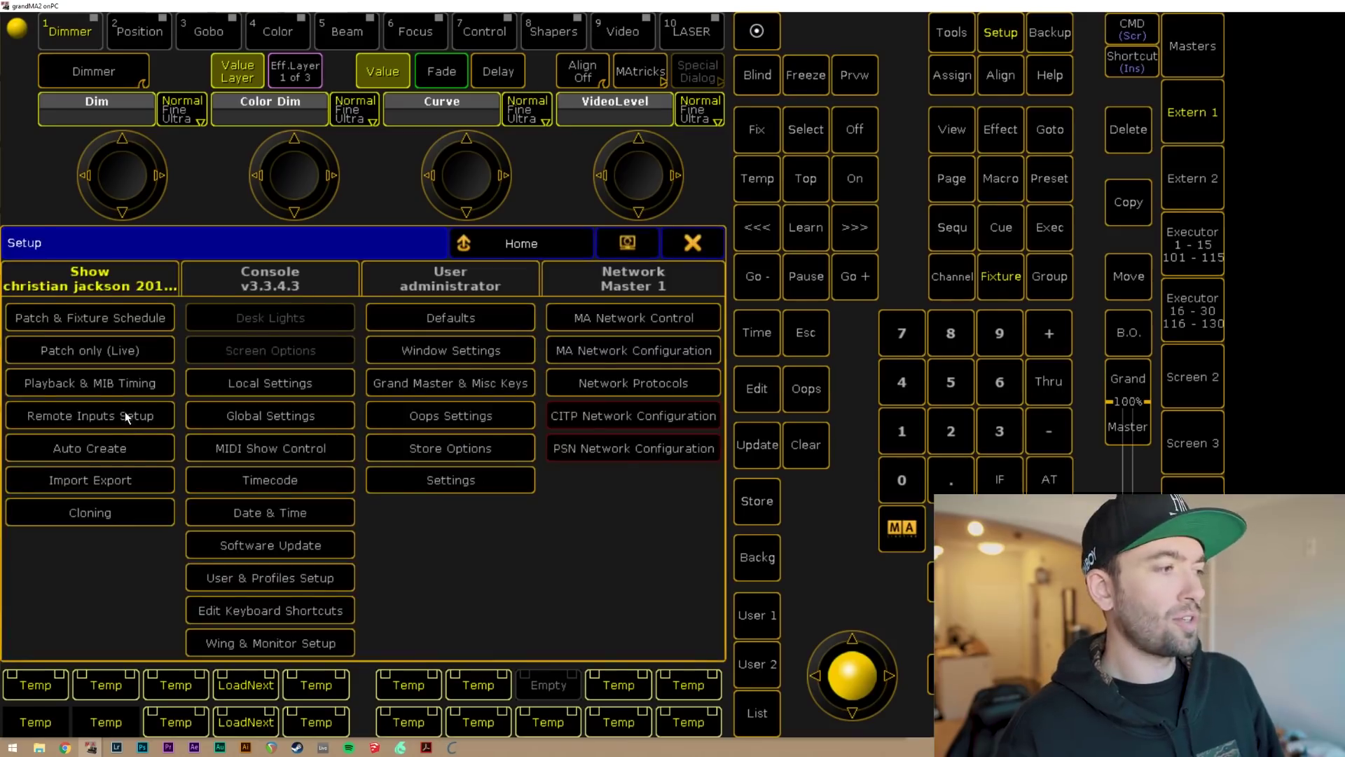
click(97, 386)
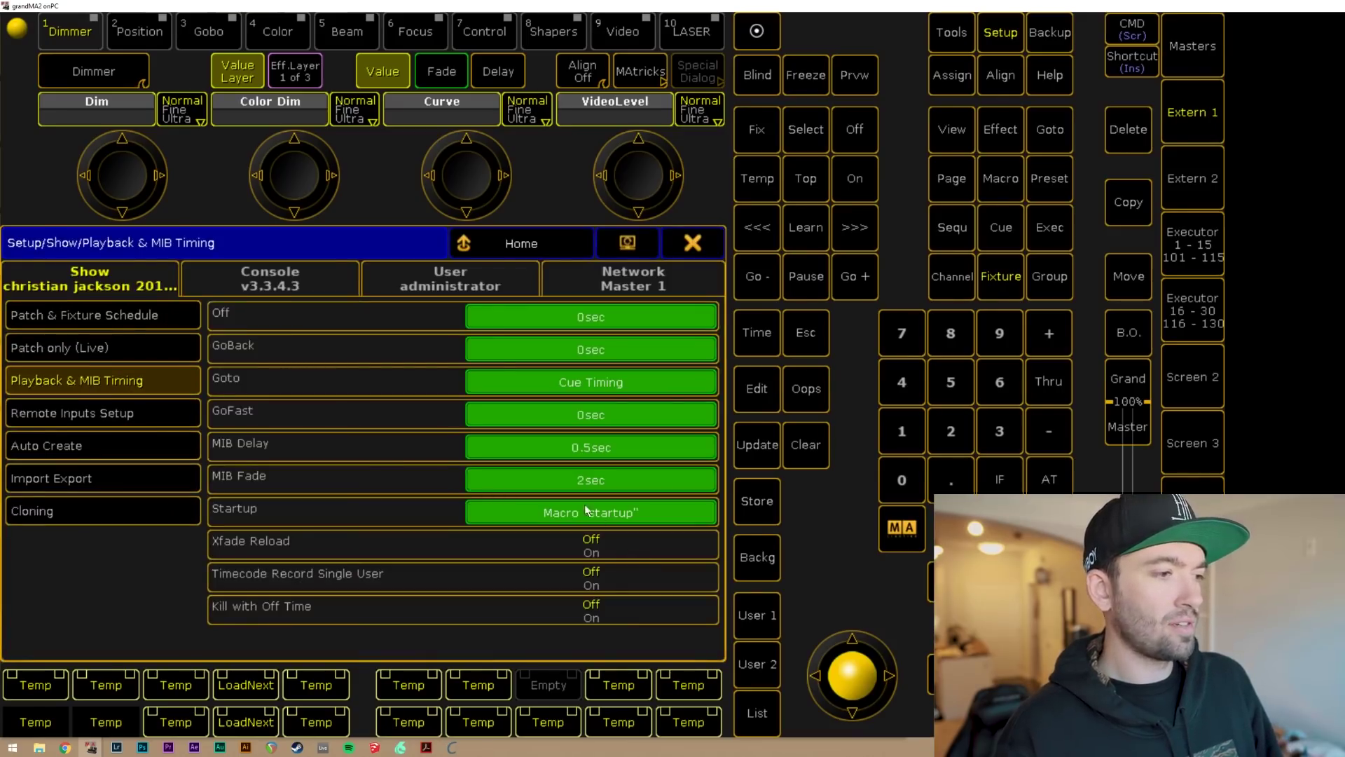
click(541, 513)
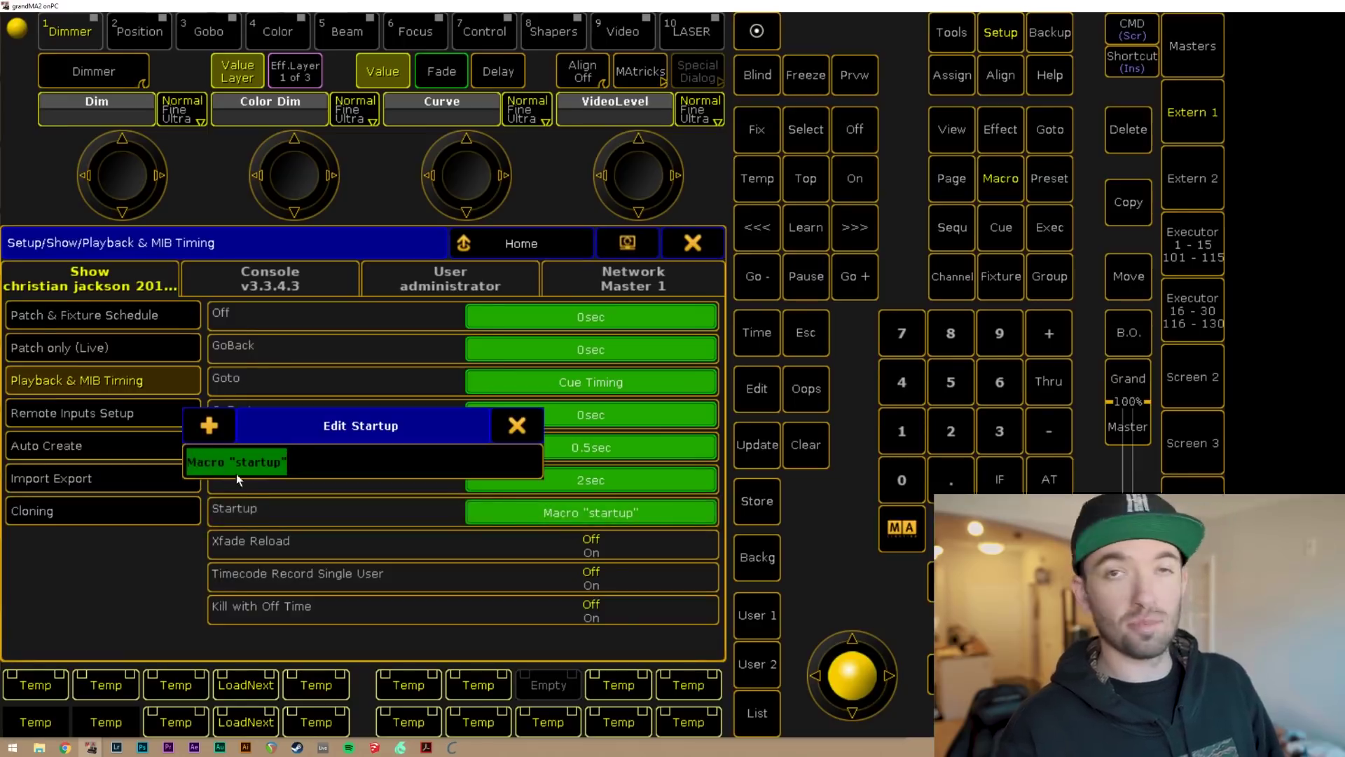
click(516, 429)
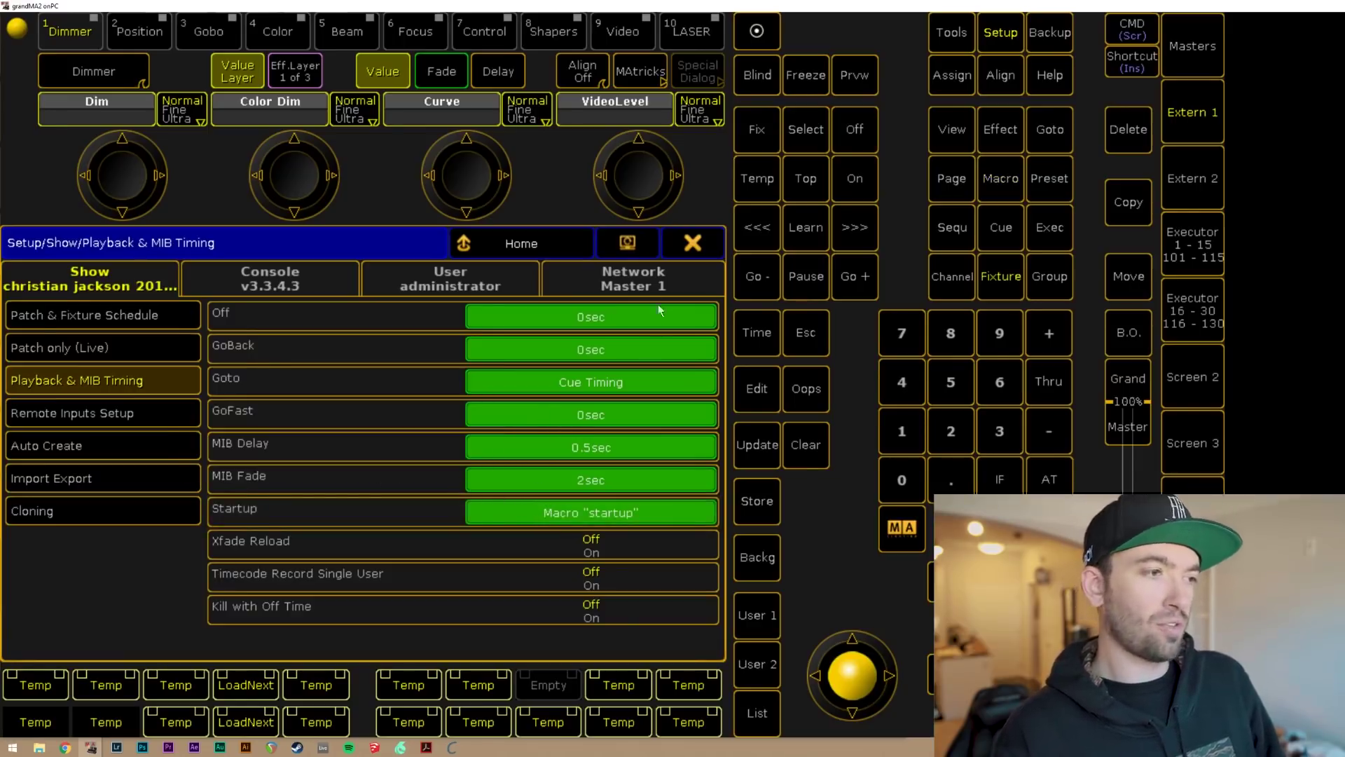
Close Setup, save the show, and reload the current show file.
click(691, 251)
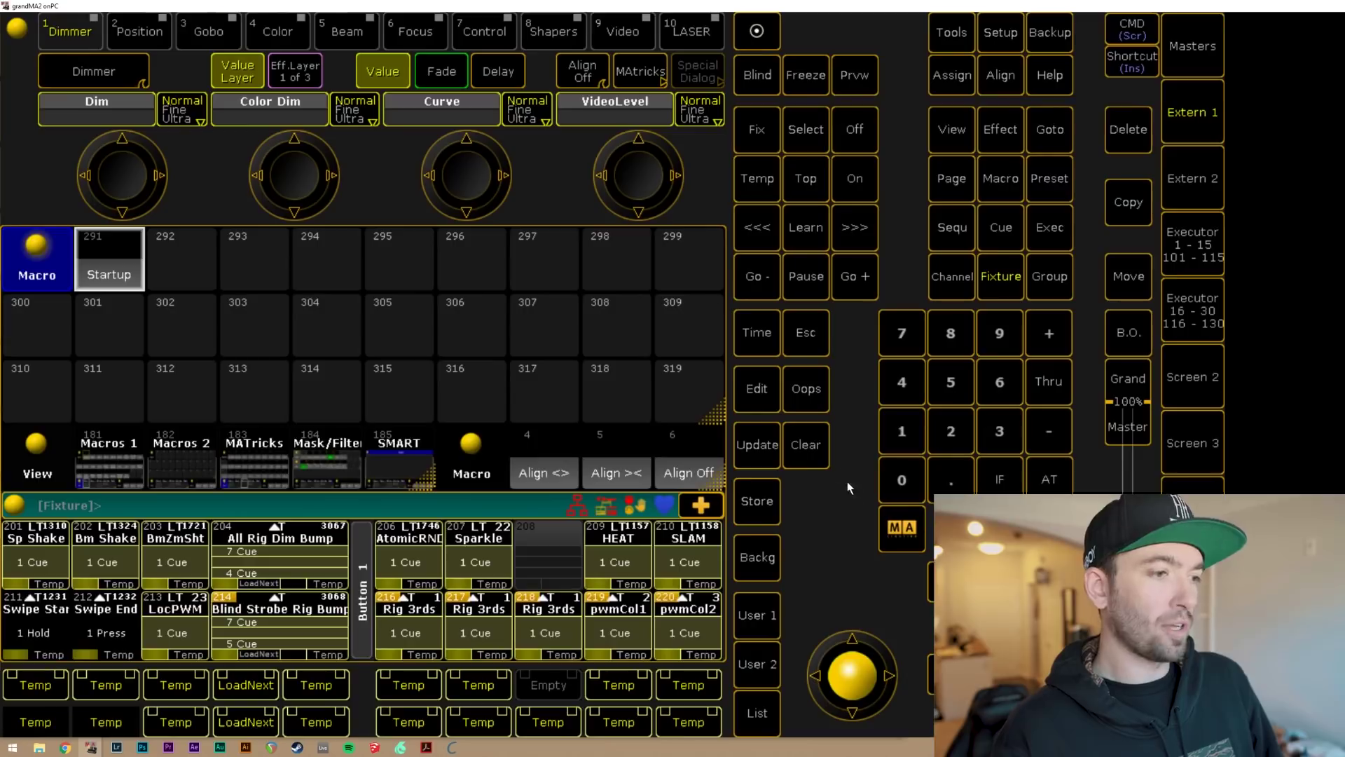
click(1045, 46)
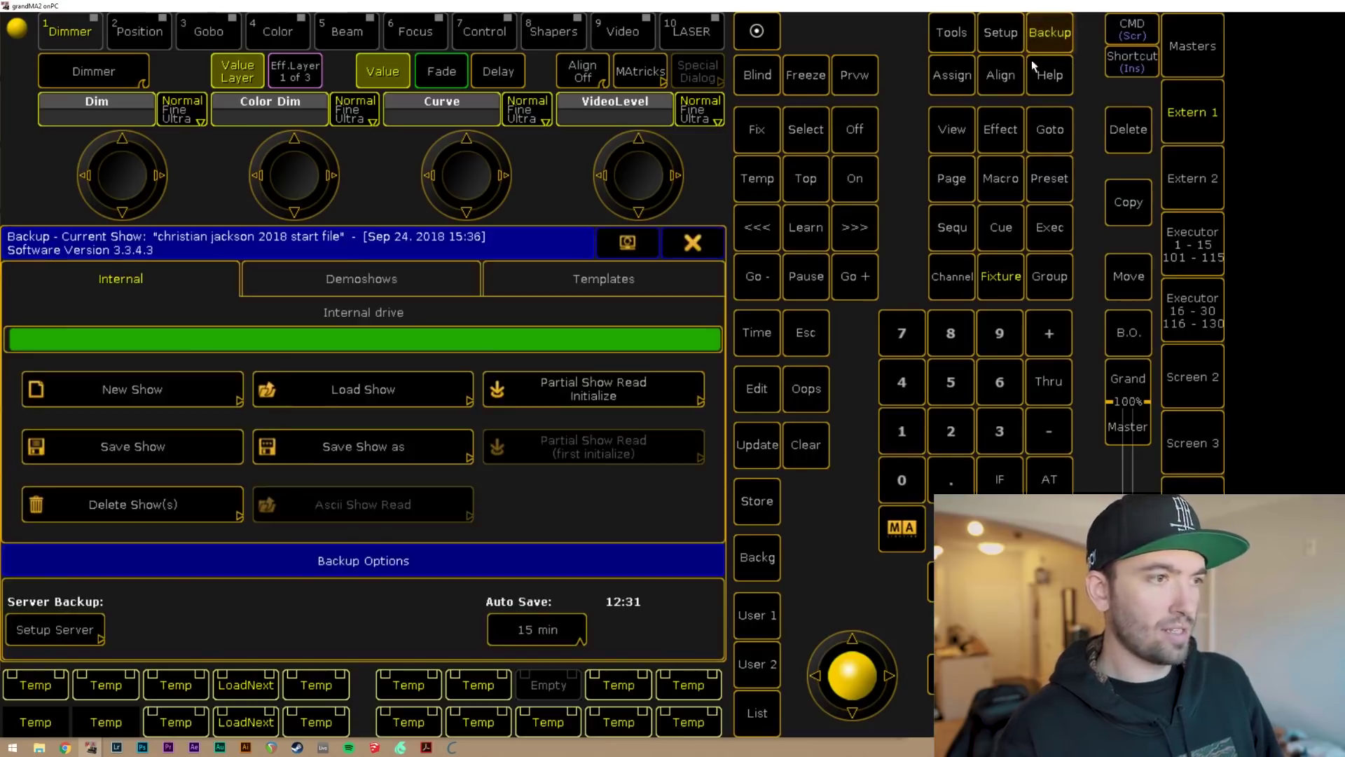
click(218, 438)
click(394, 401)
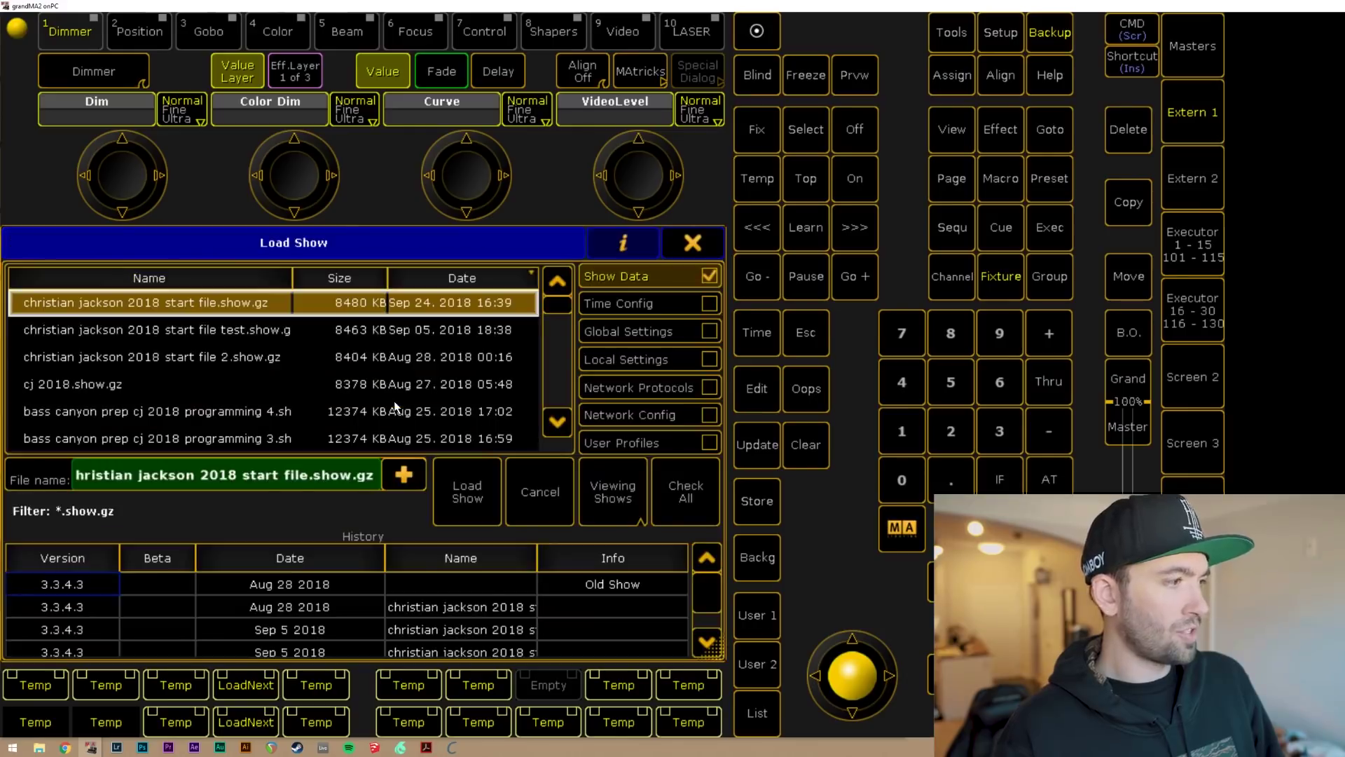
click(484, 483)
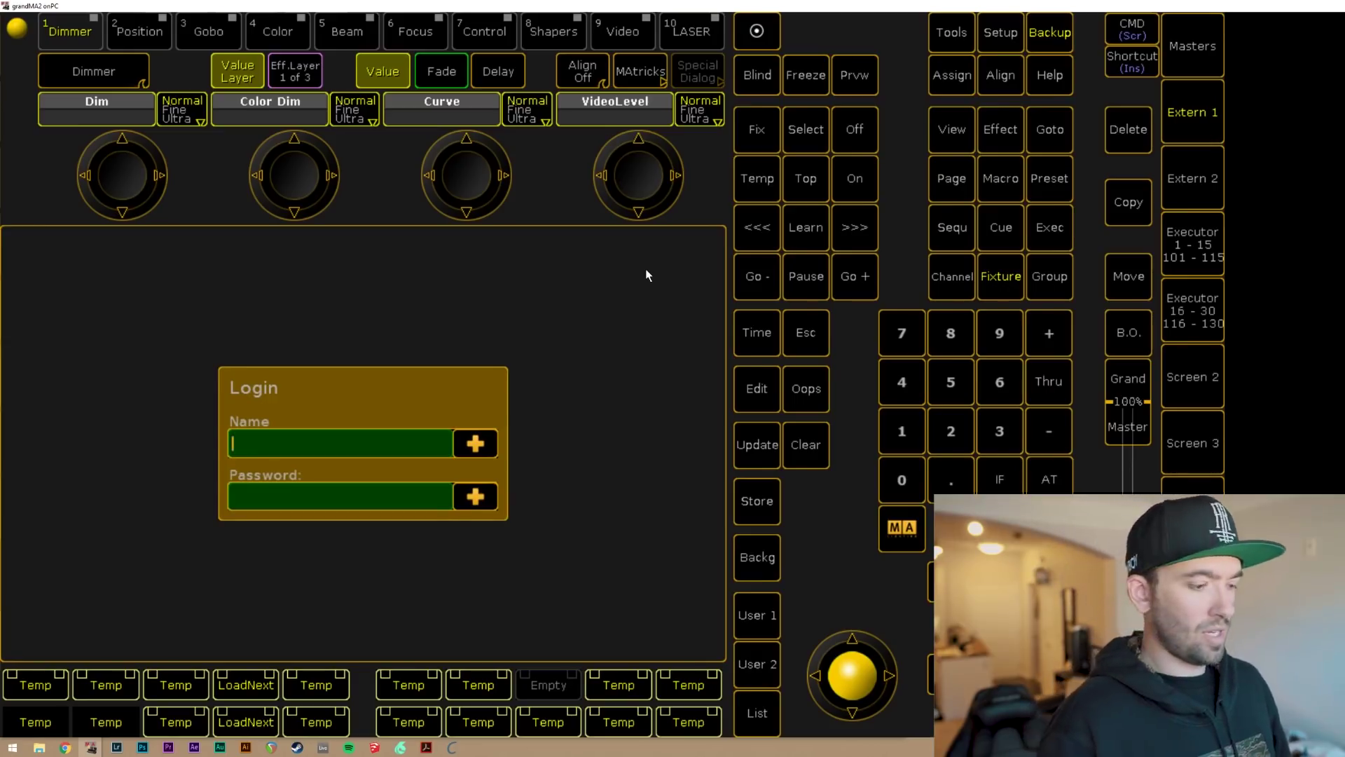
Enter the user name and password in the Login prompt and submit.
text(admi)
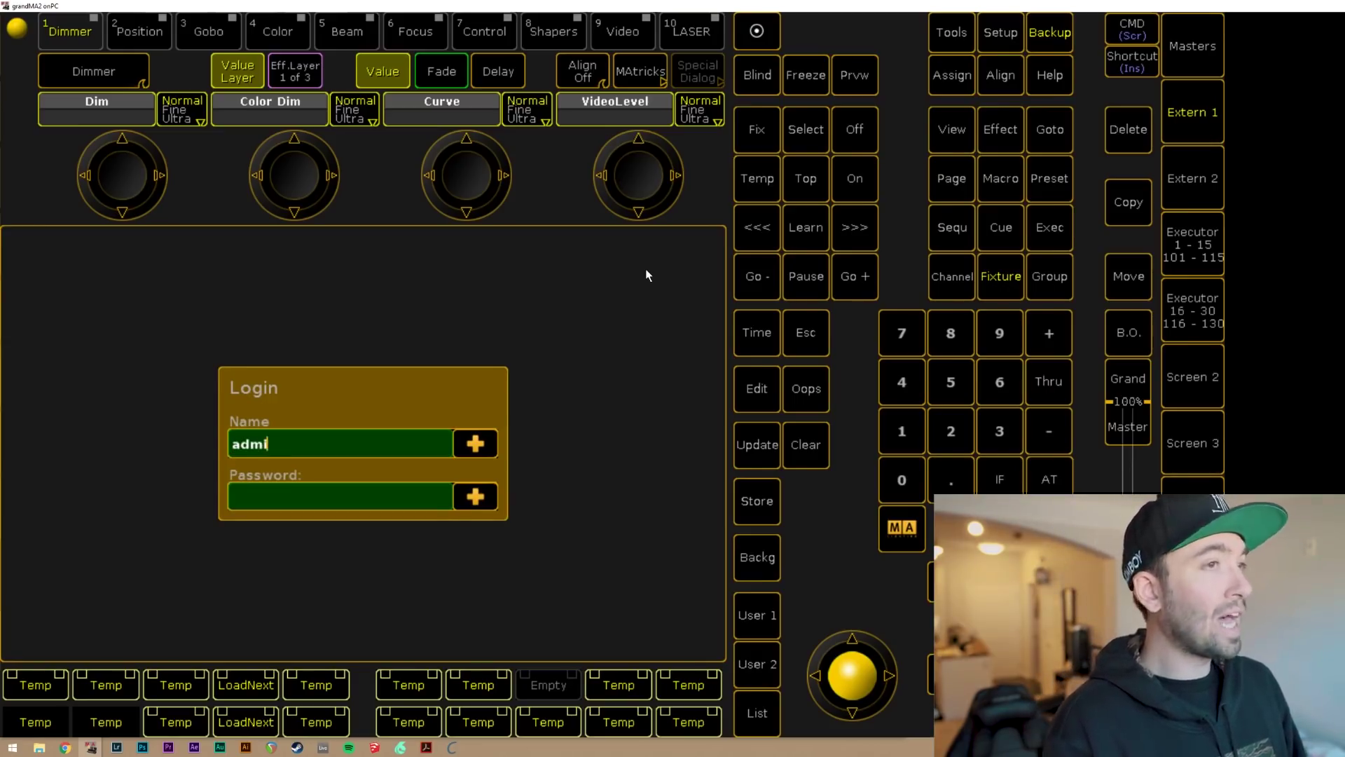
text(n)
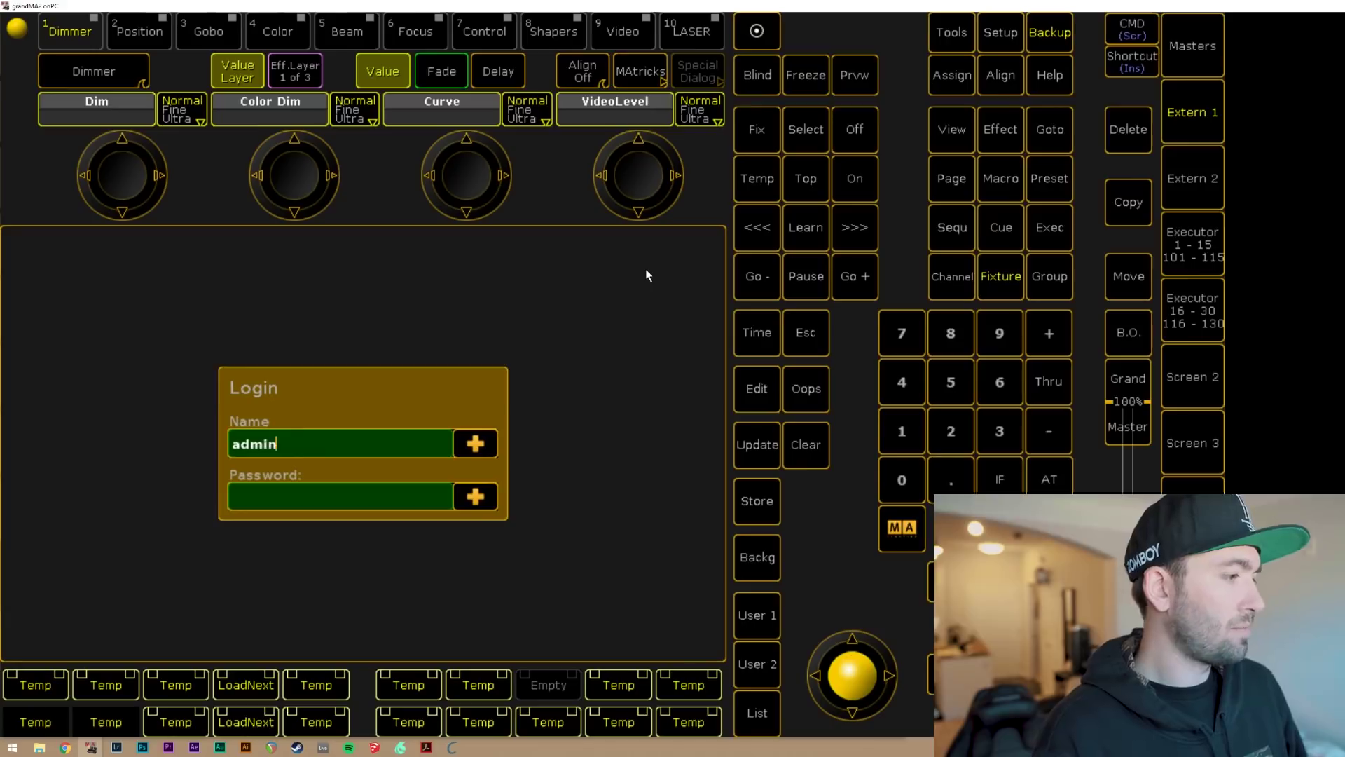
text(istrator)
key(Tab)
text(admin)
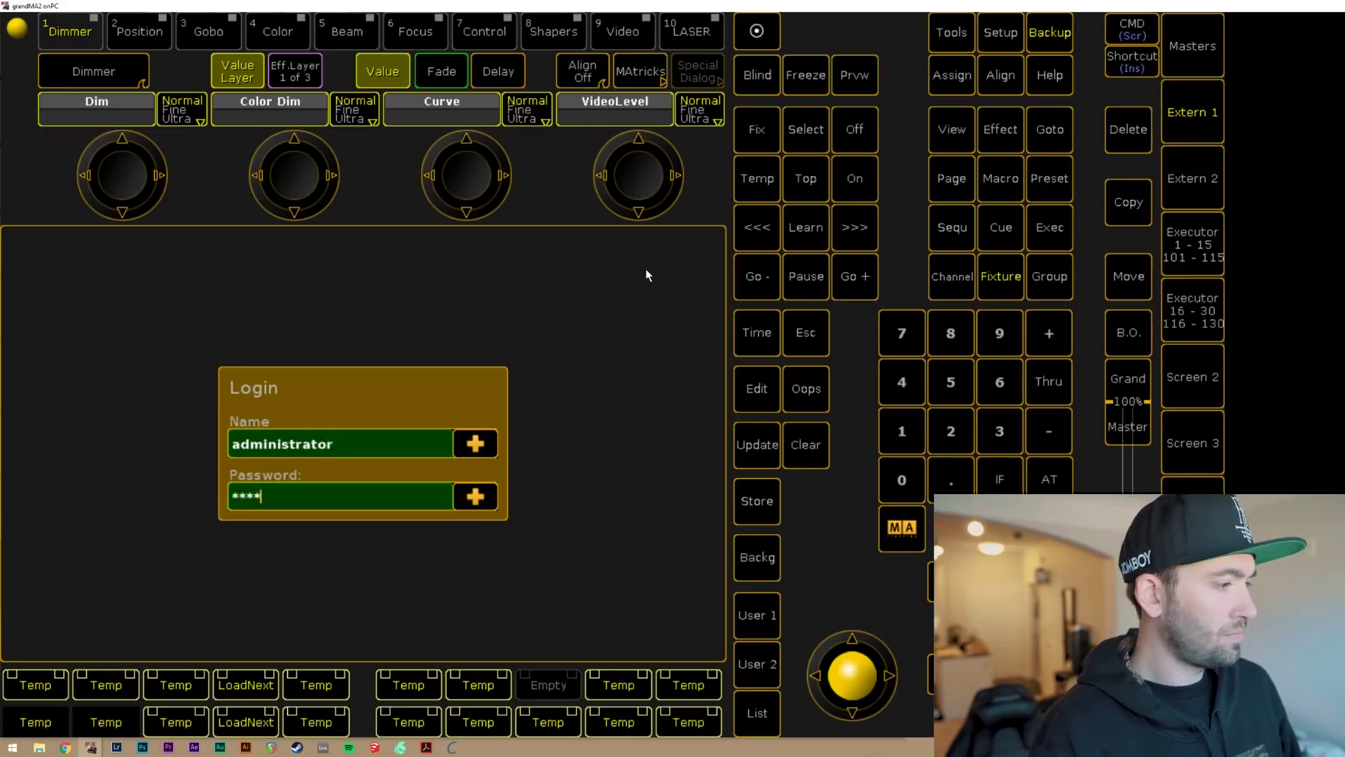
key(Return)
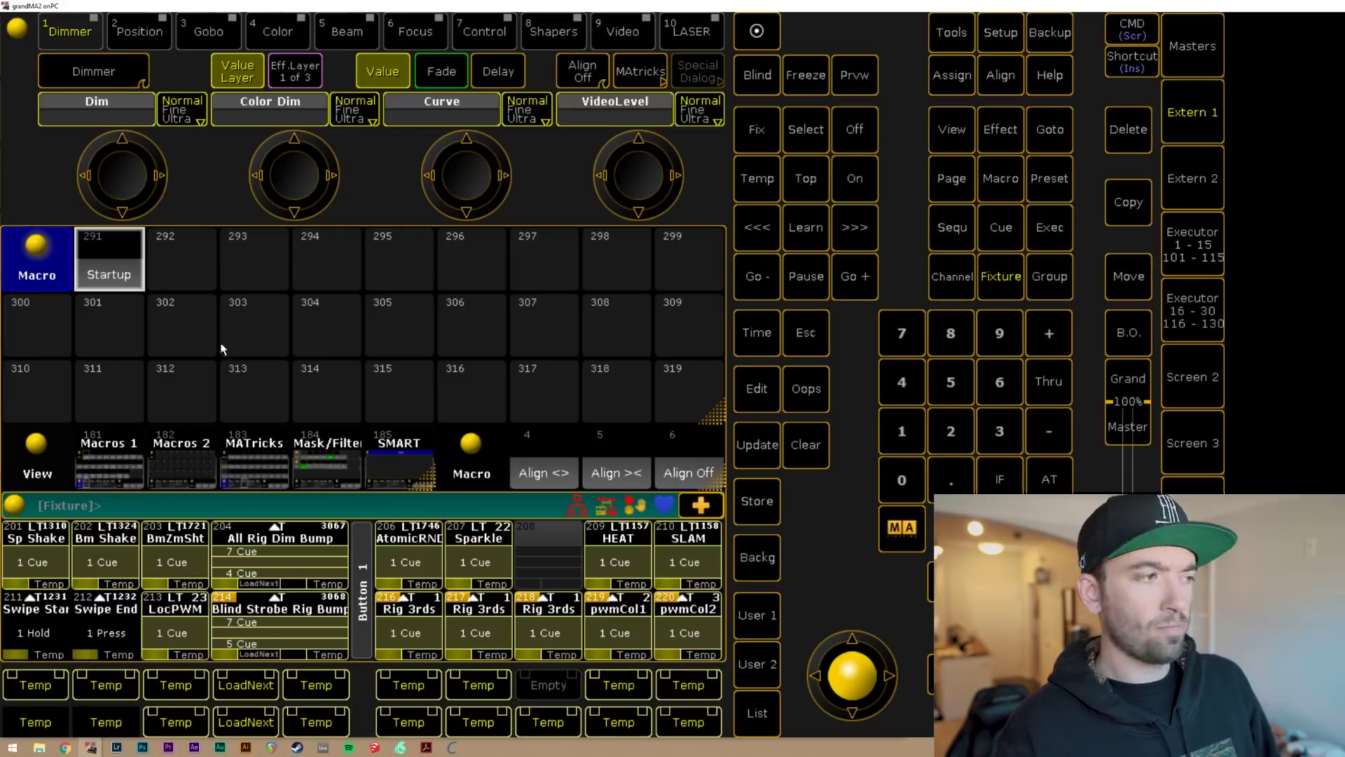
Reopen macro 291 Startup's editor and select its Login command line.
right_click(127, 271)
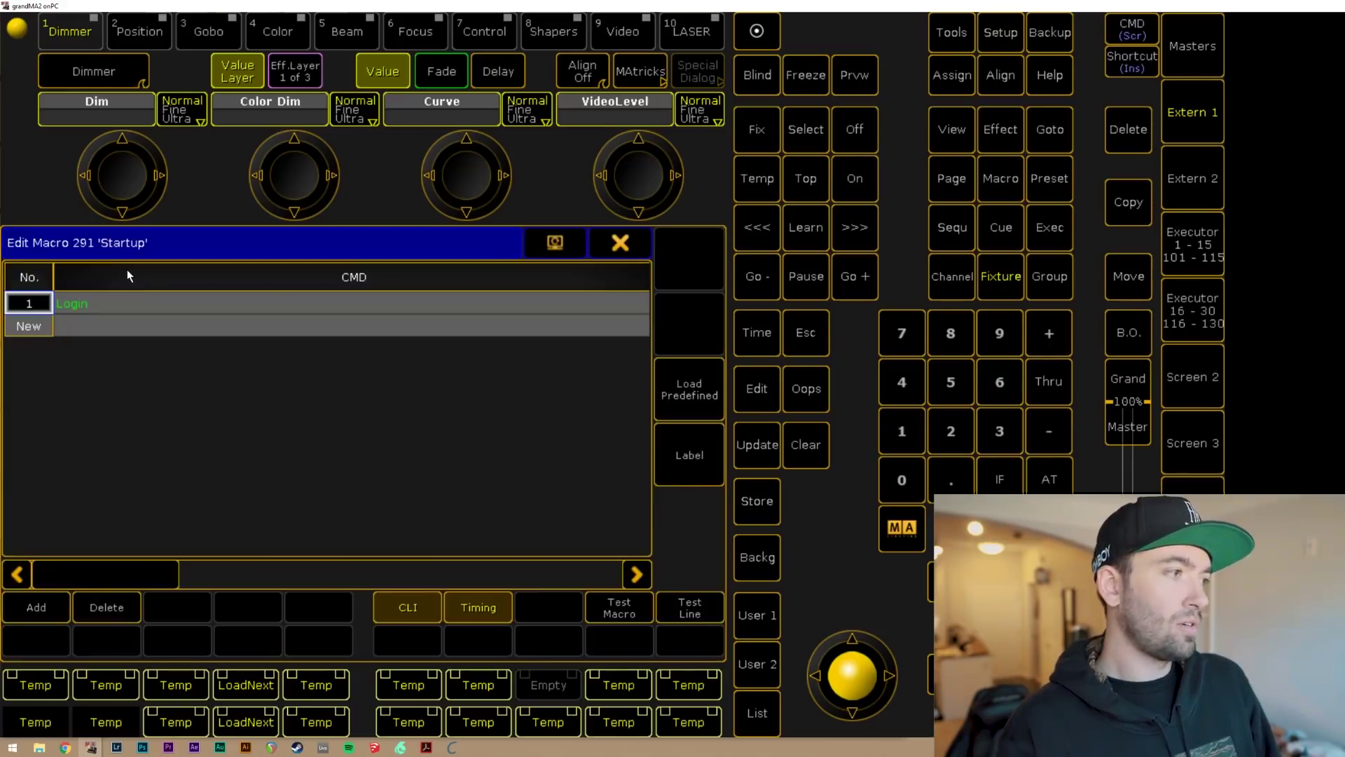
click(622, 240)
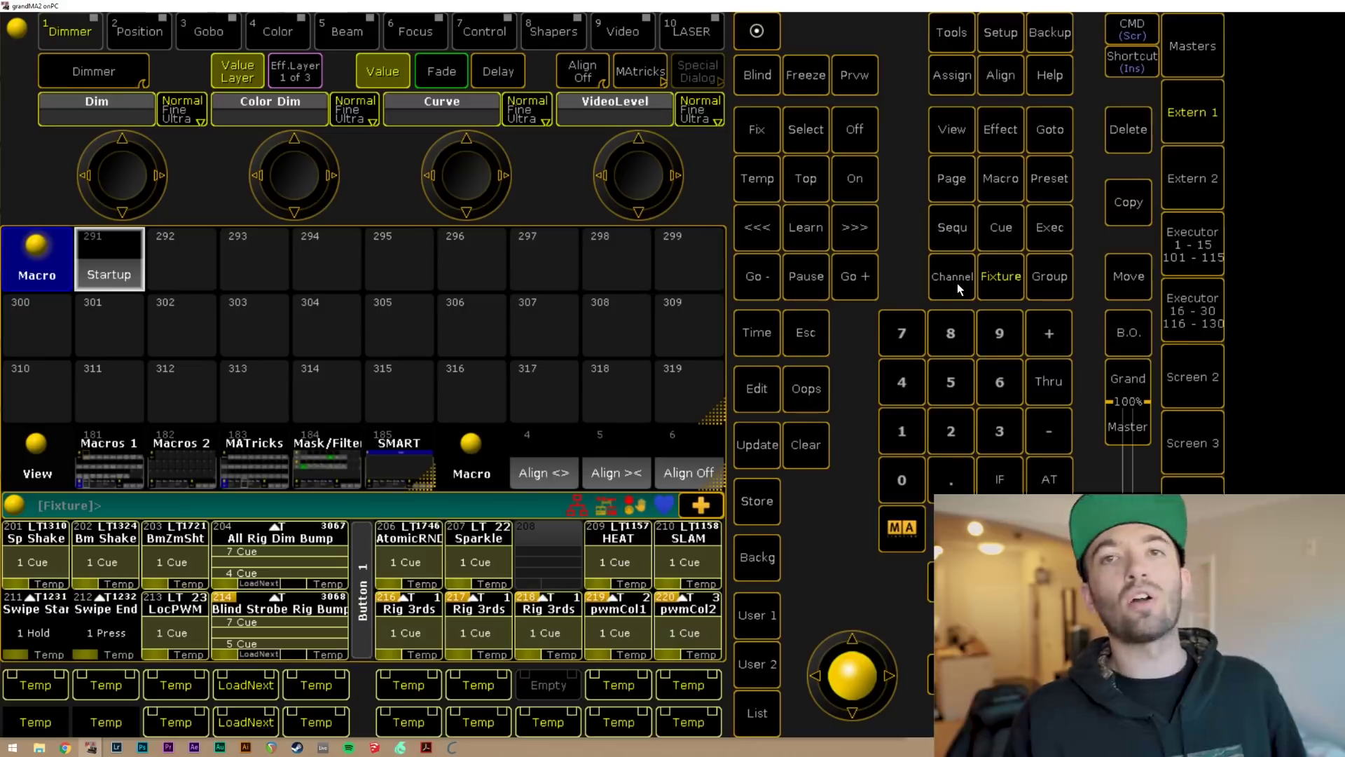
right_click(100, 282)
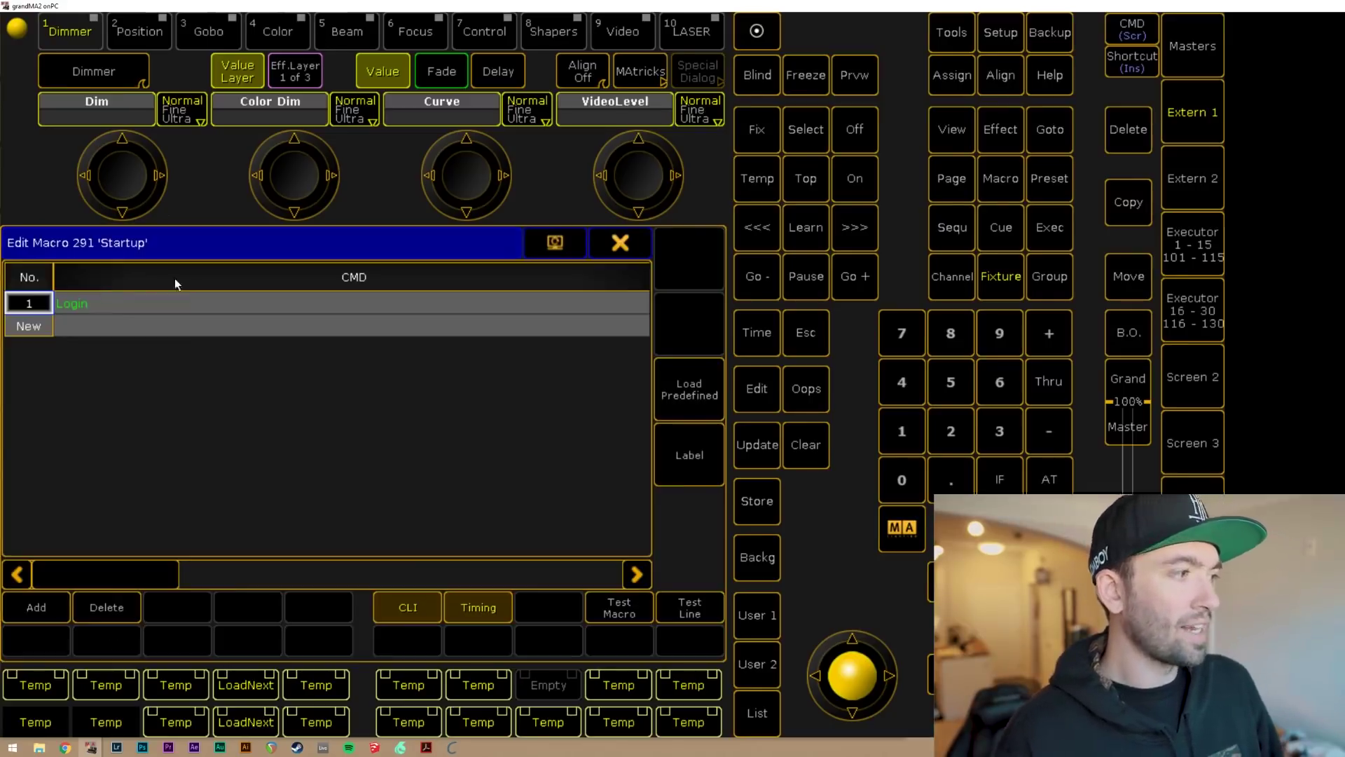
click(88, 304)
Clear the Login command from line 1 of macro 291 'Startup', leaving its command box empty.
click(106, 607)
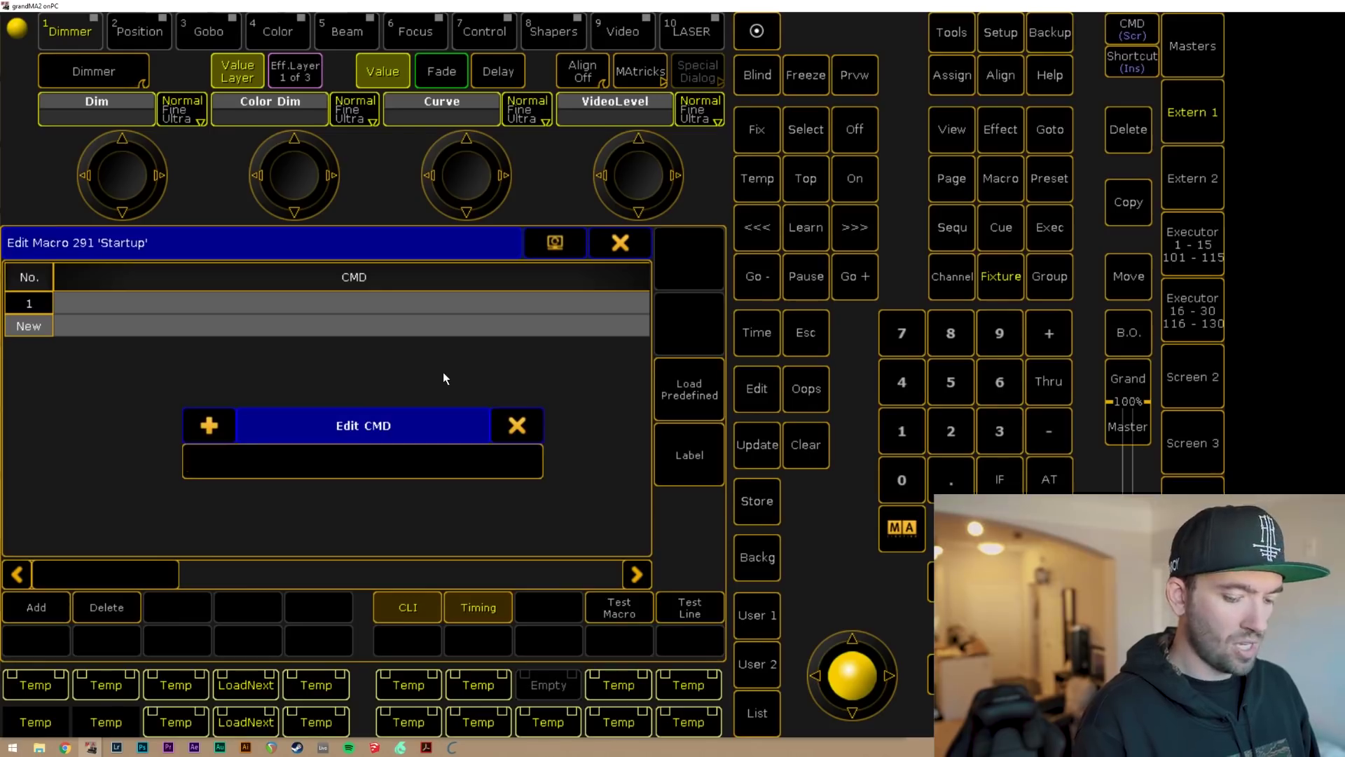
Enter '(Run Startup Macro?)' as line 1's command and test the line to show its prompt.
text(()
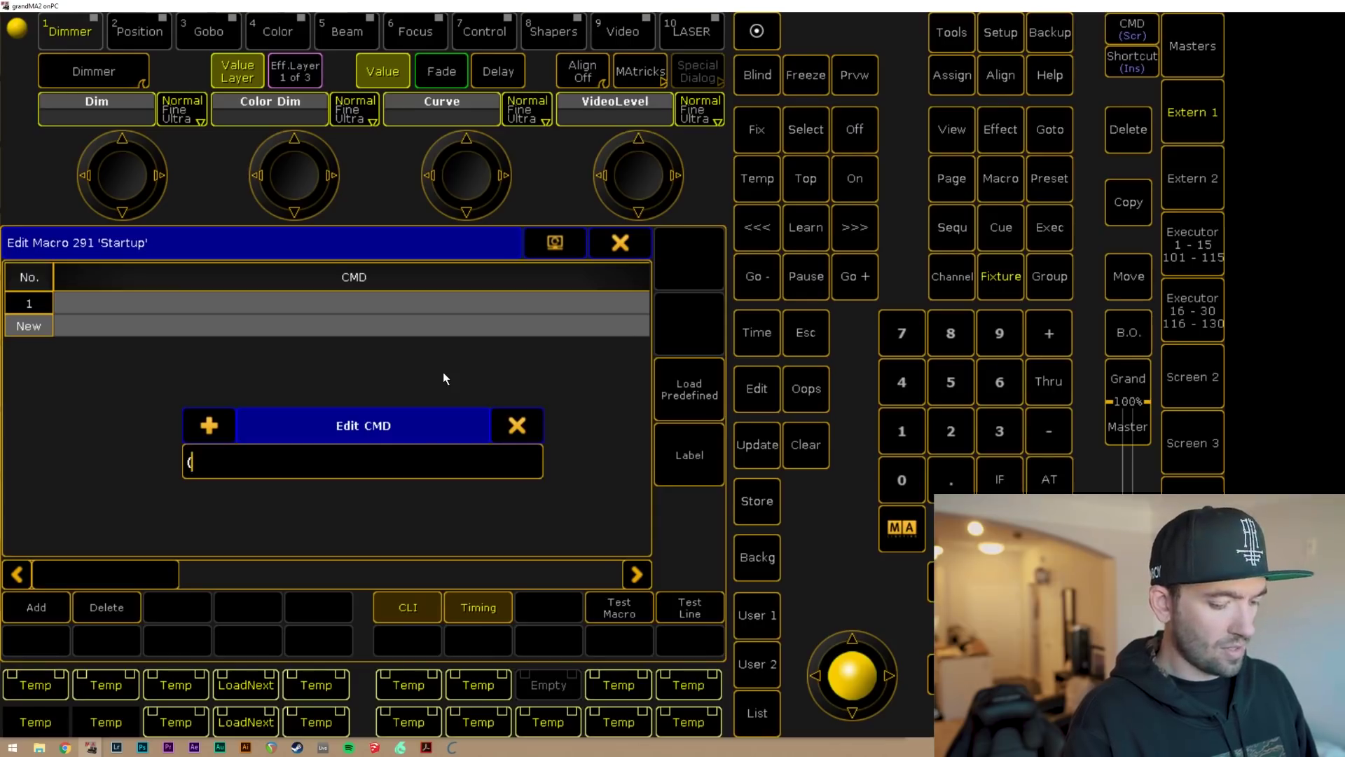
text(Run Startup)
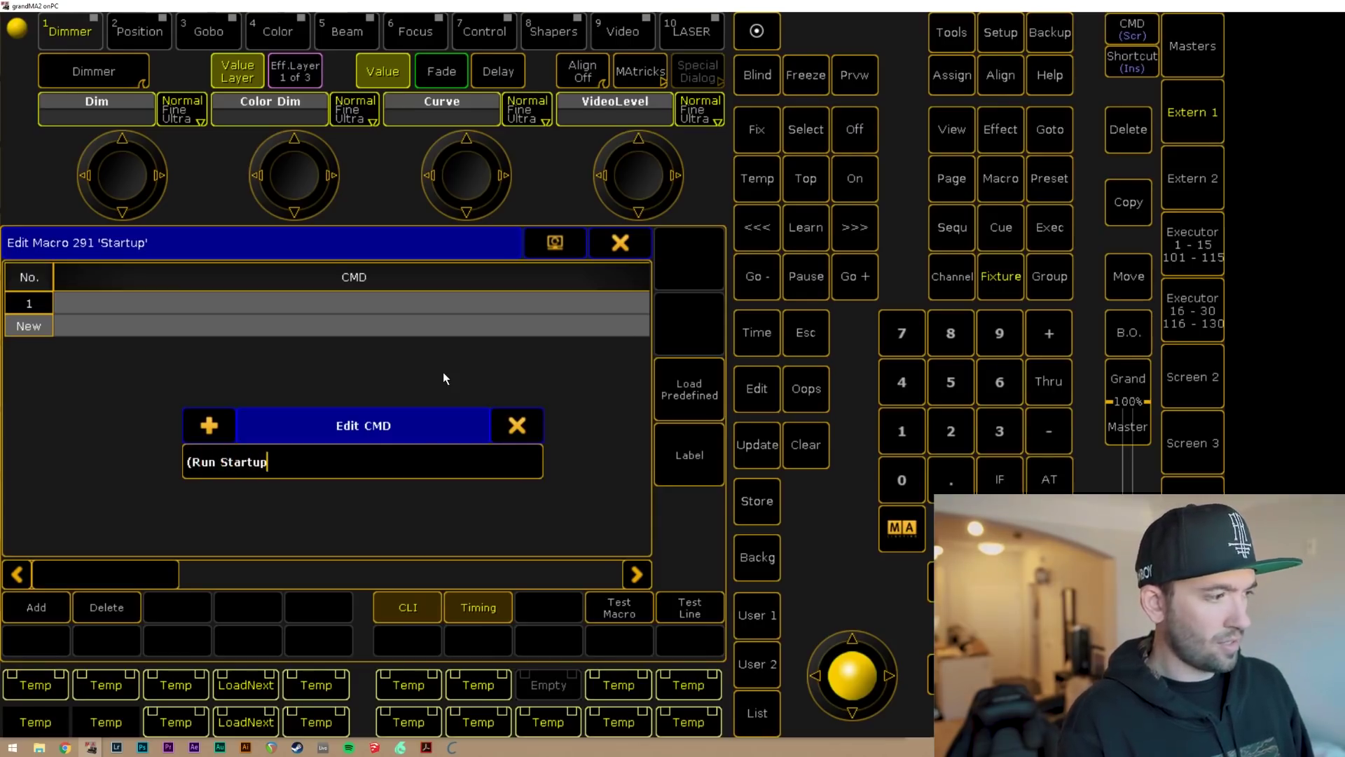
text( Macro?")
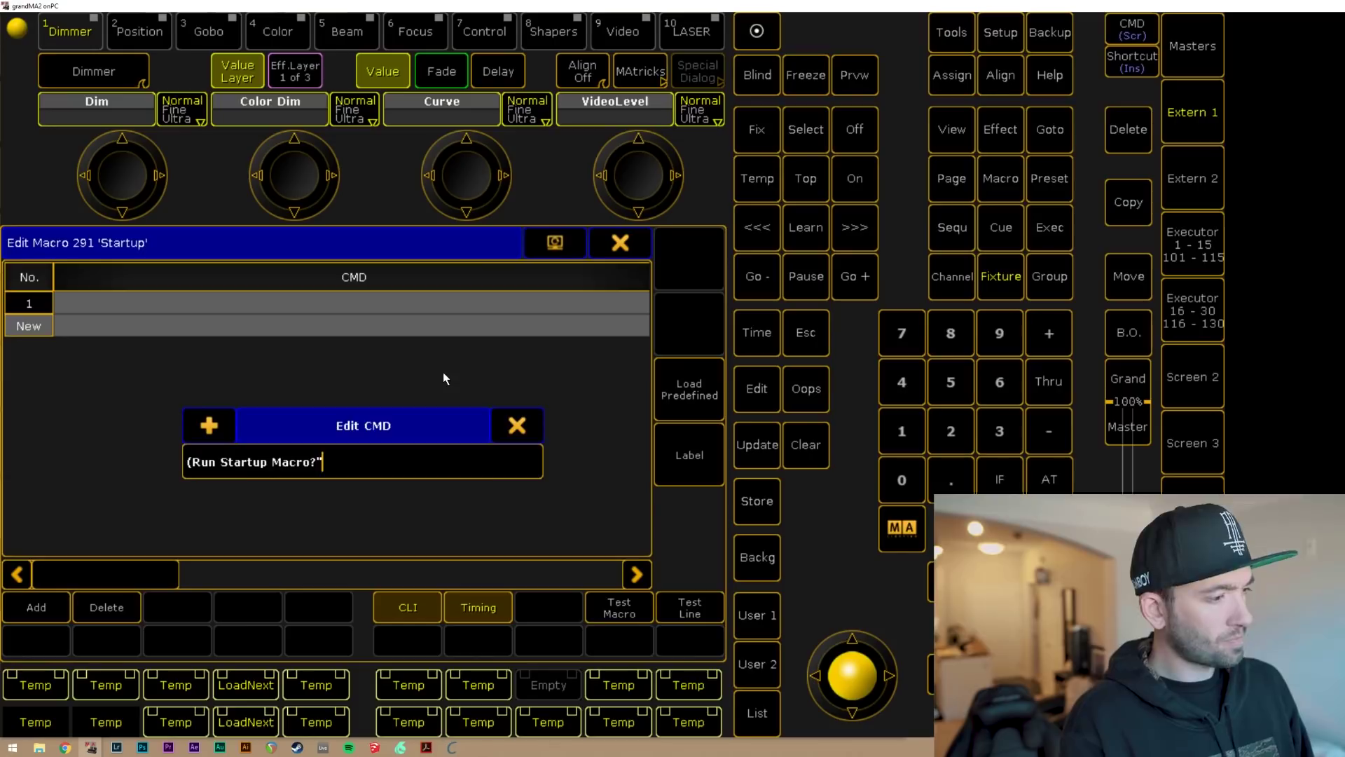
key(BackSpace)
text())
key(Return)
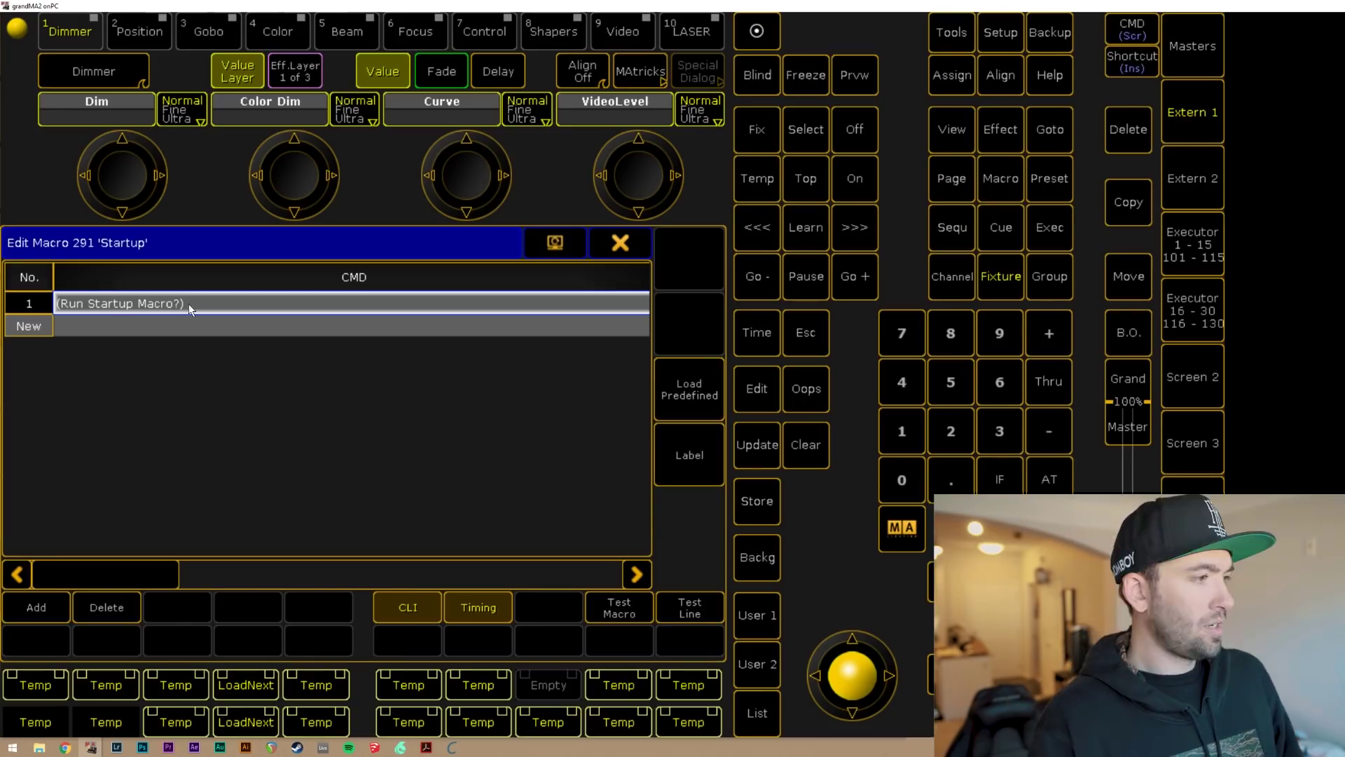
click(714, 608)
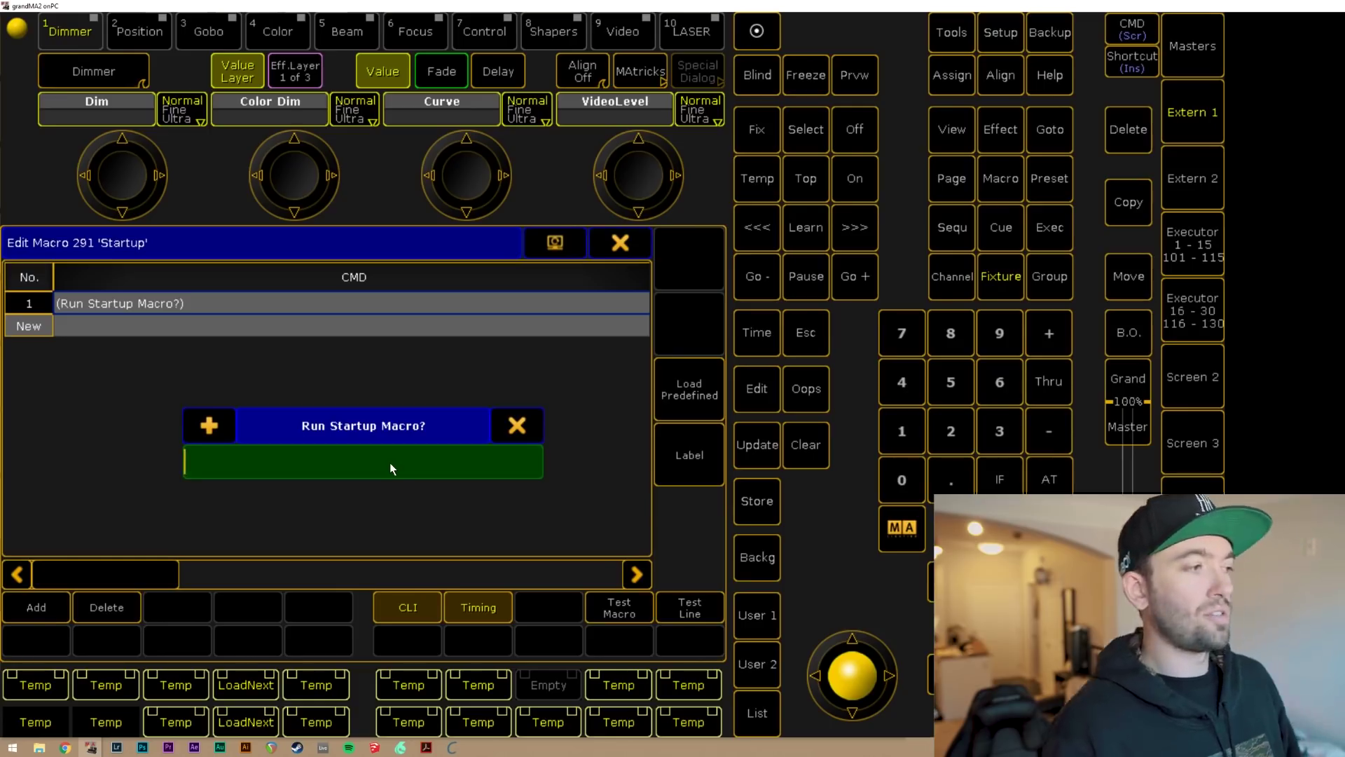
Dismiss the test prompt and append 'Esc = cancel,' to line 1's prompt text.
click(188, 305)
click(189, 306)
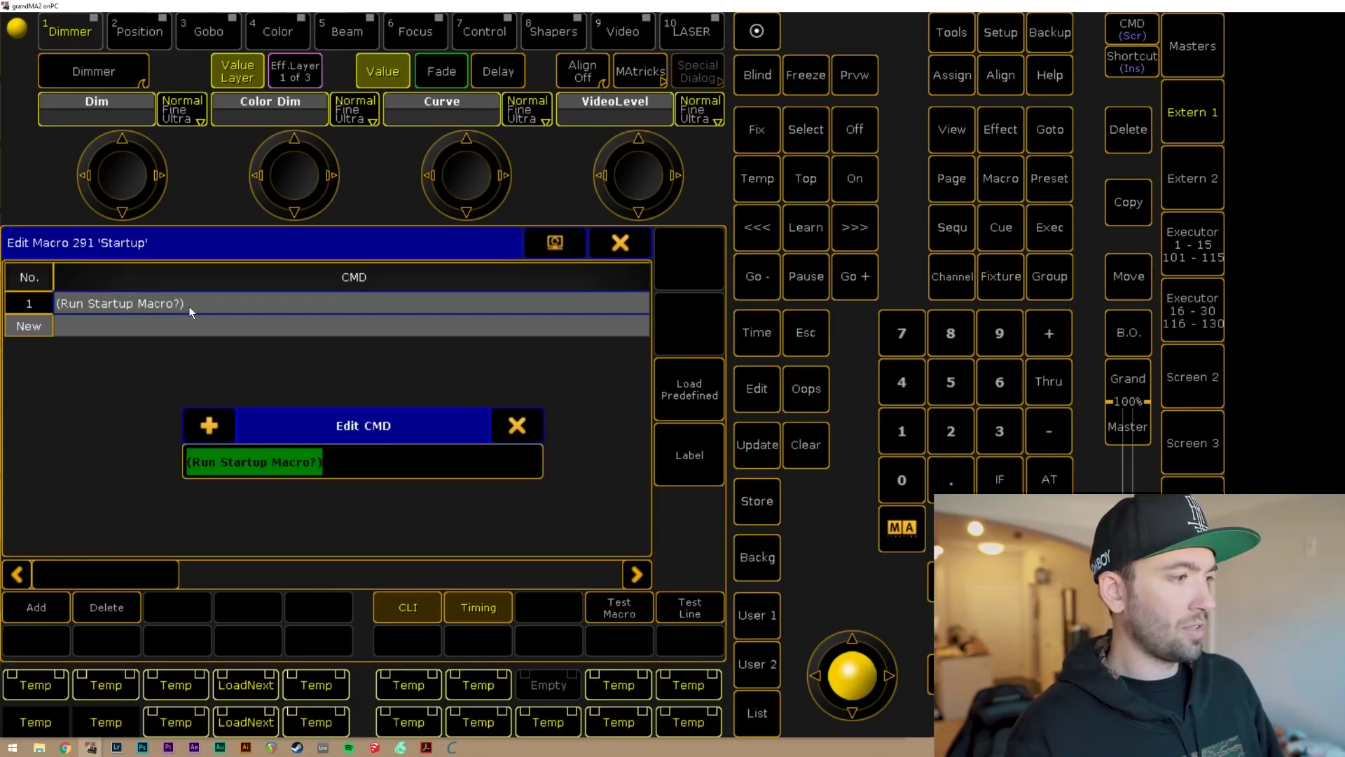
click(316, 458)
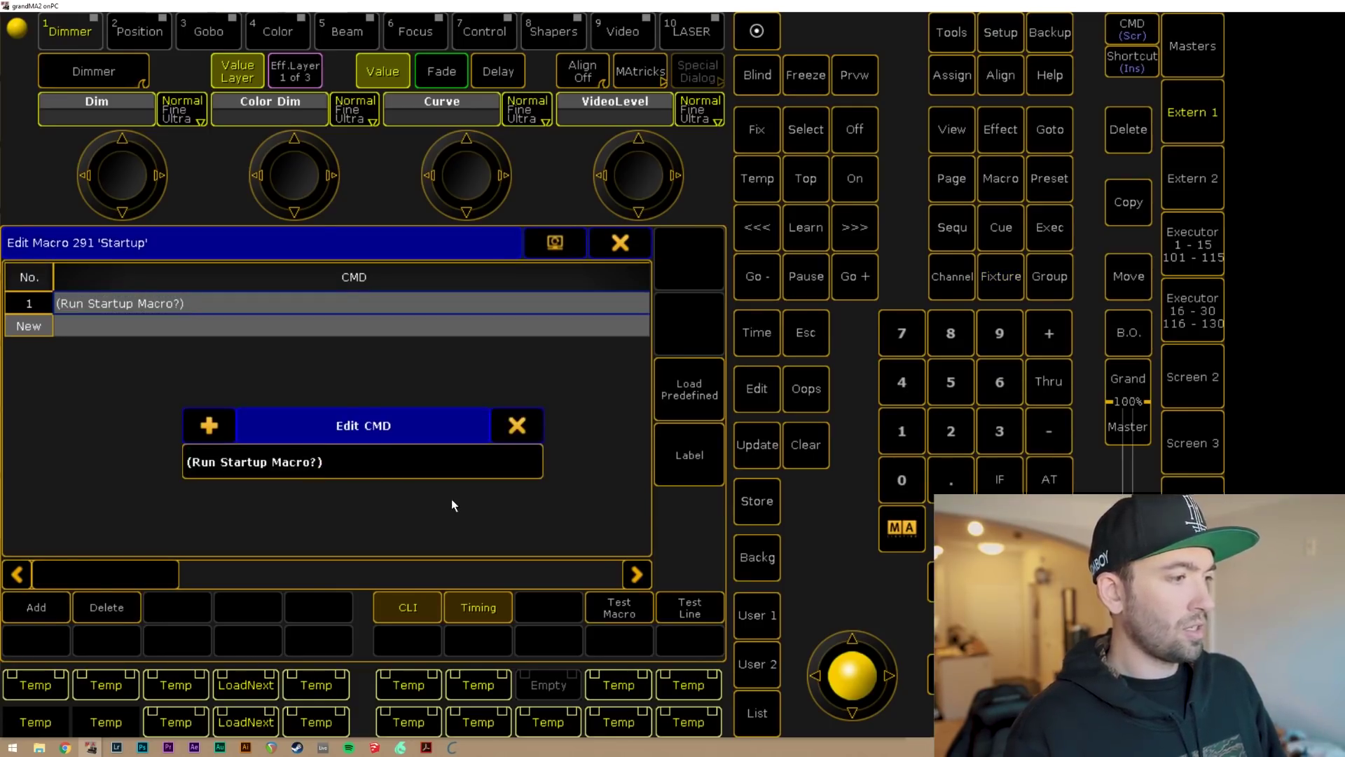
text(Es)
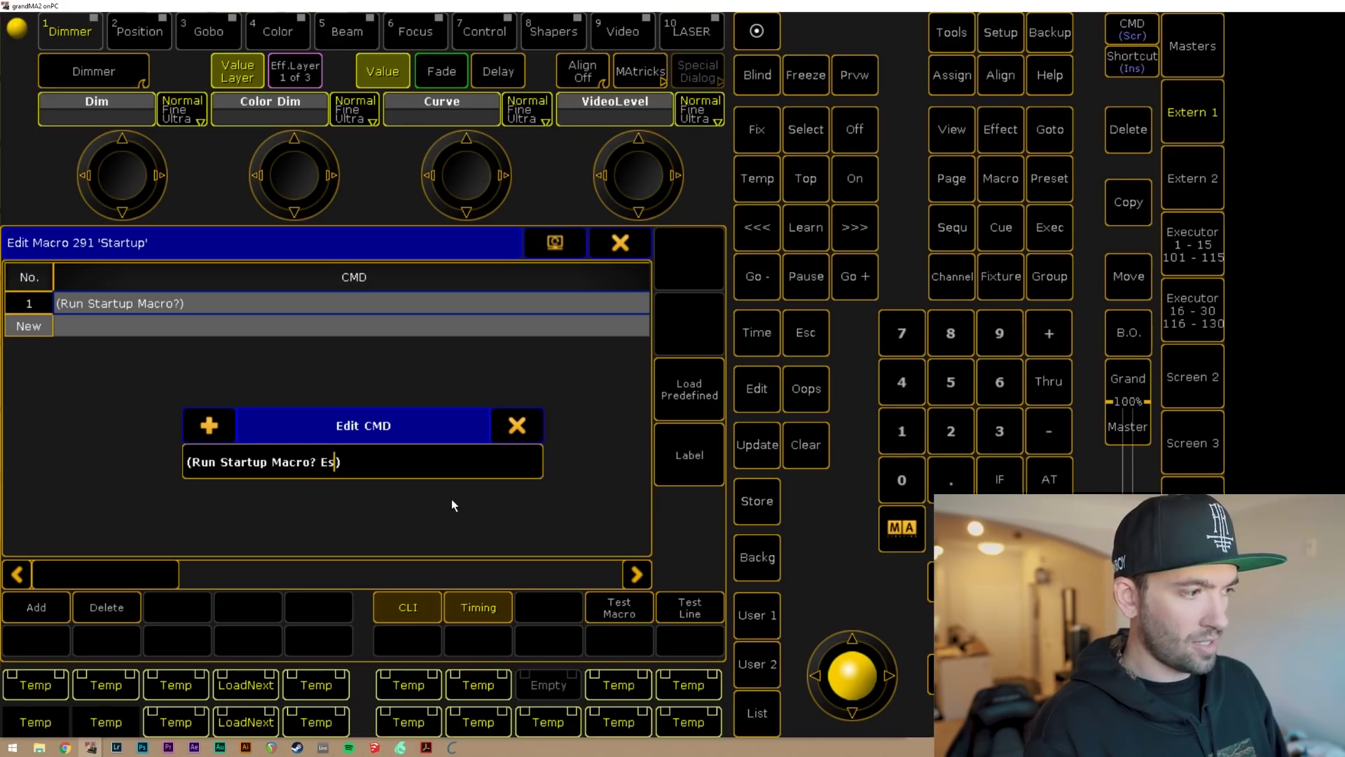
text(c )
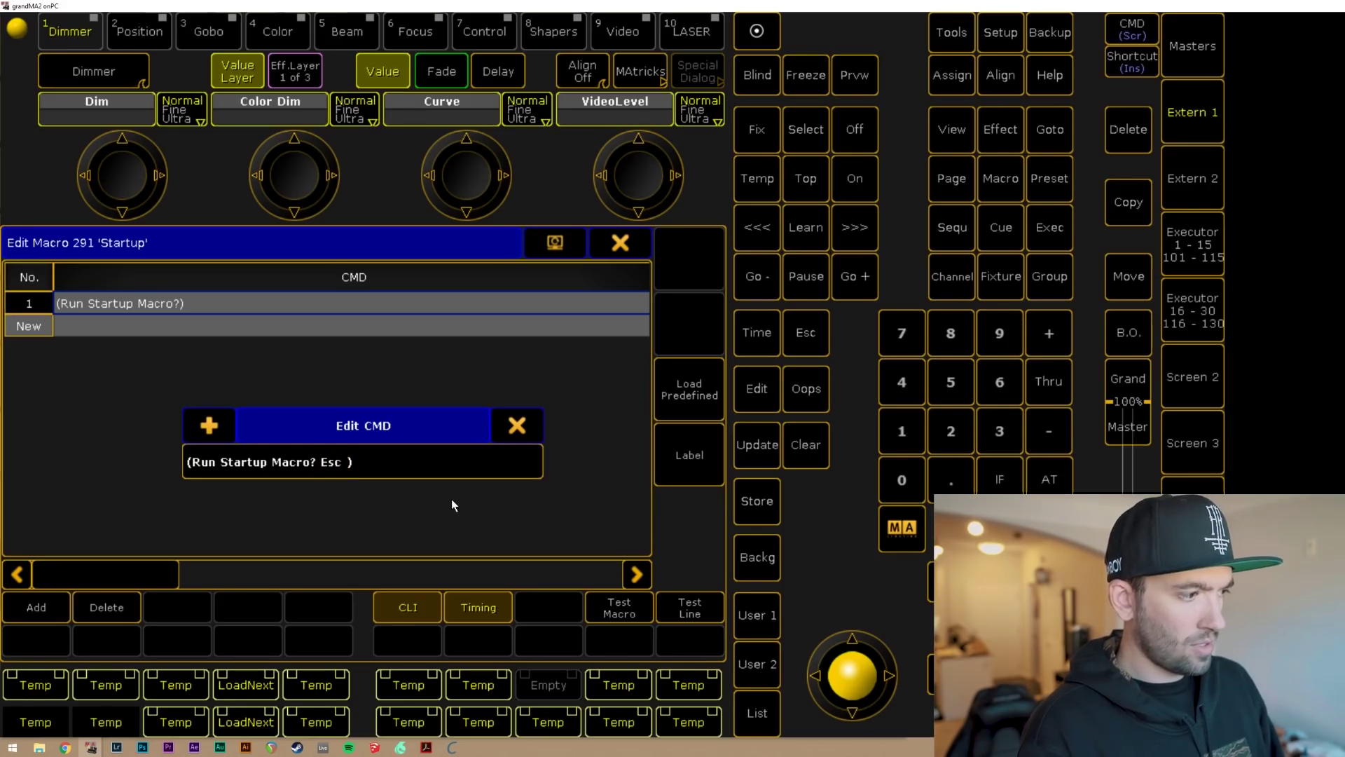
text(= cancel,)
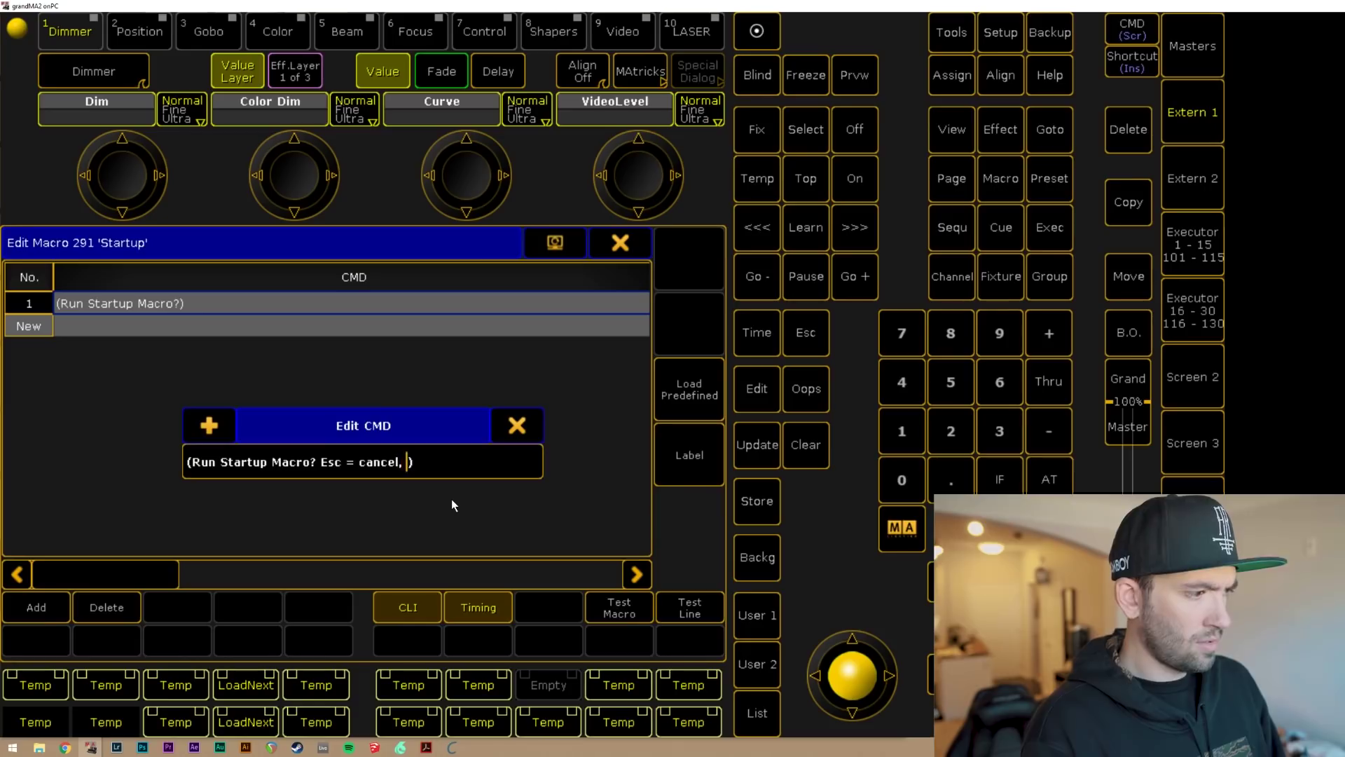
key(Return)
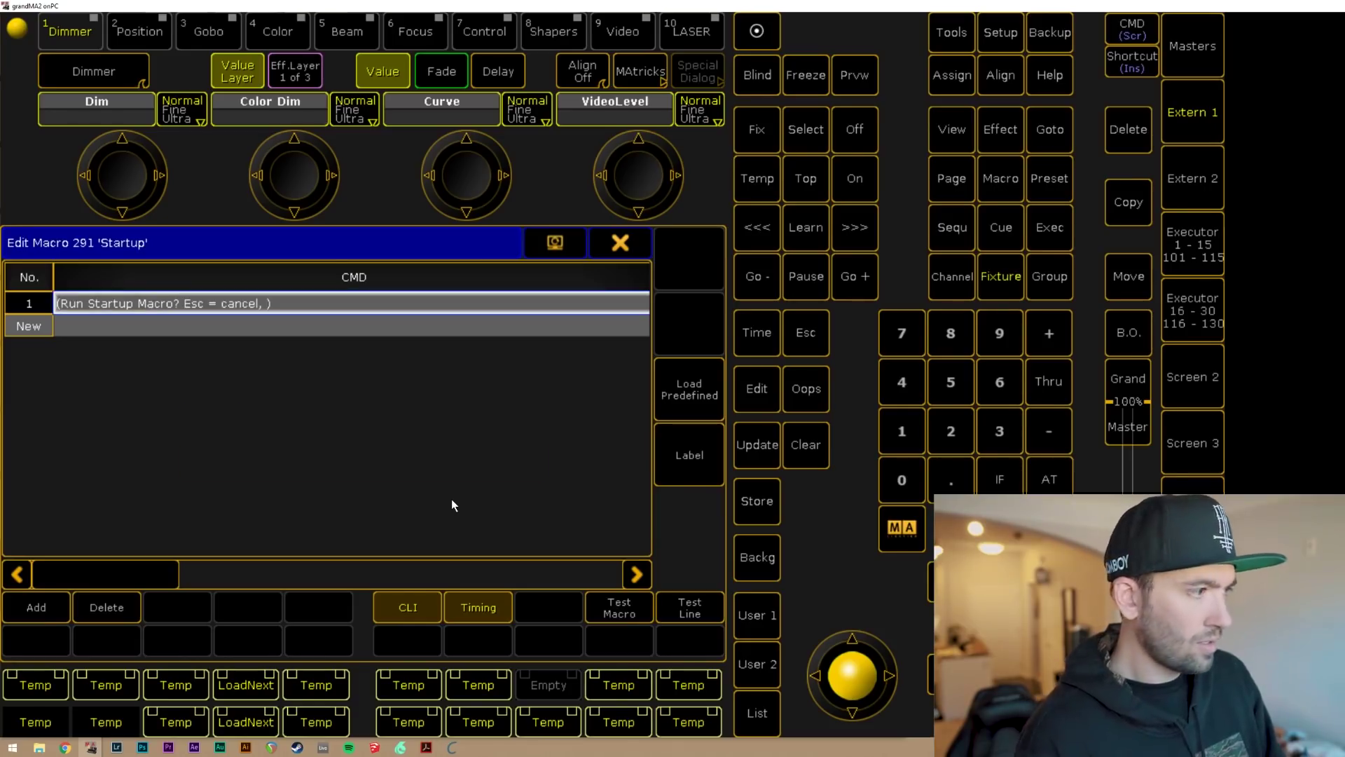
Append 'enter = run' to complete line 1's prompt text.
click(299, 304)
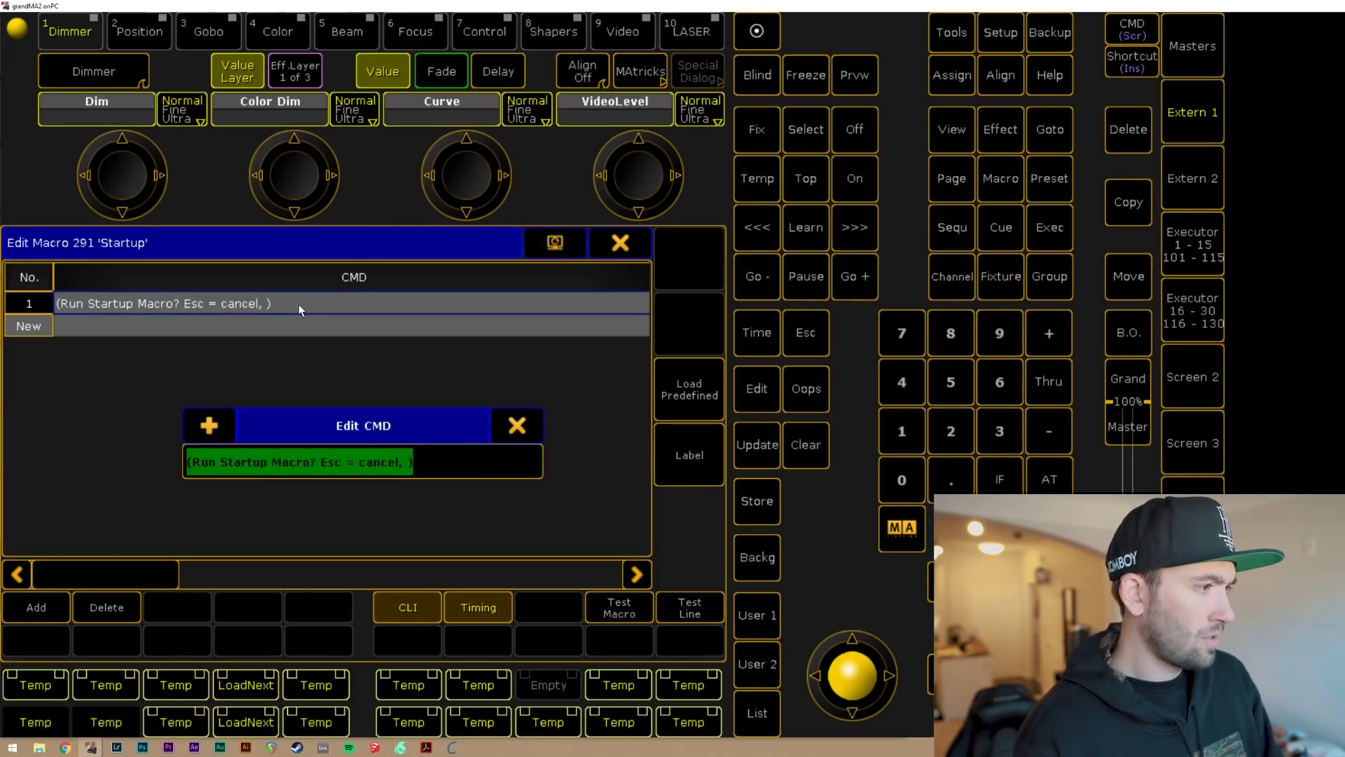
click(405, 460)
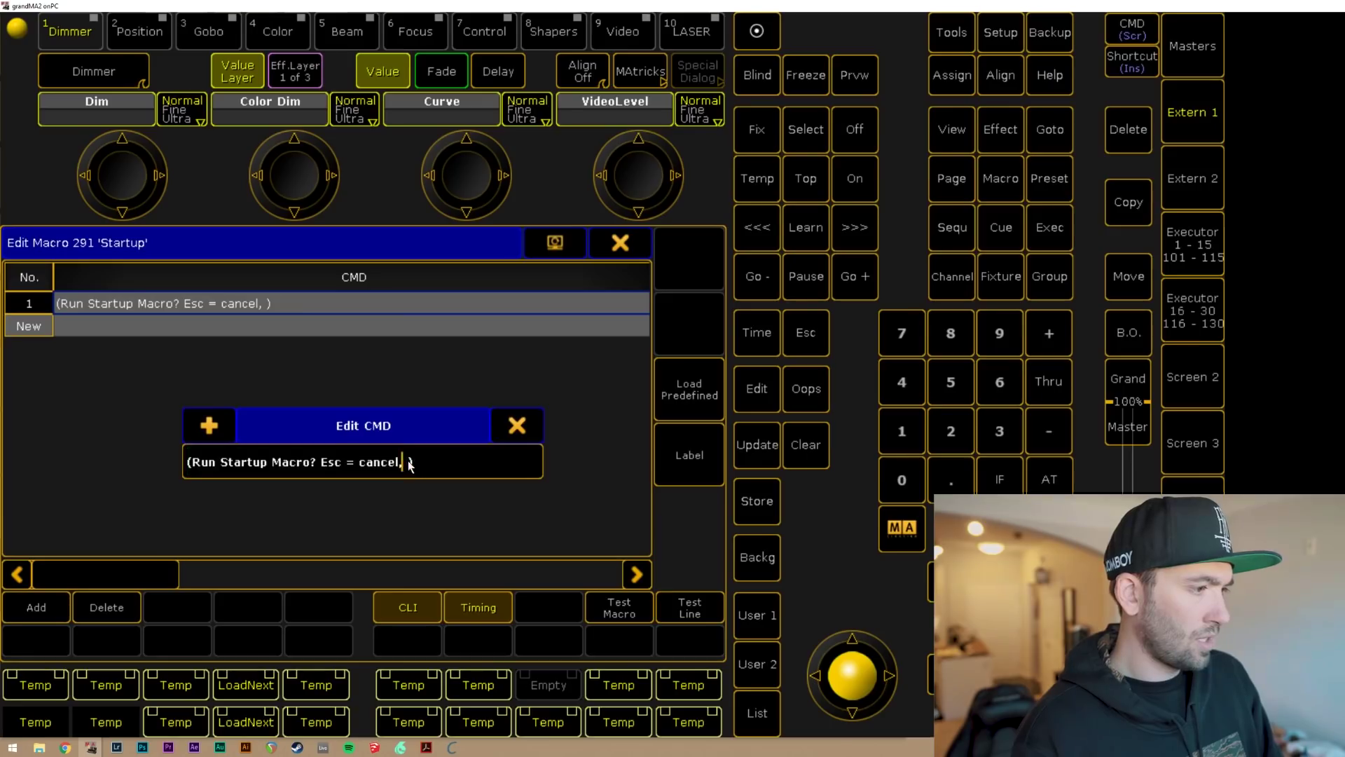
text(enter)
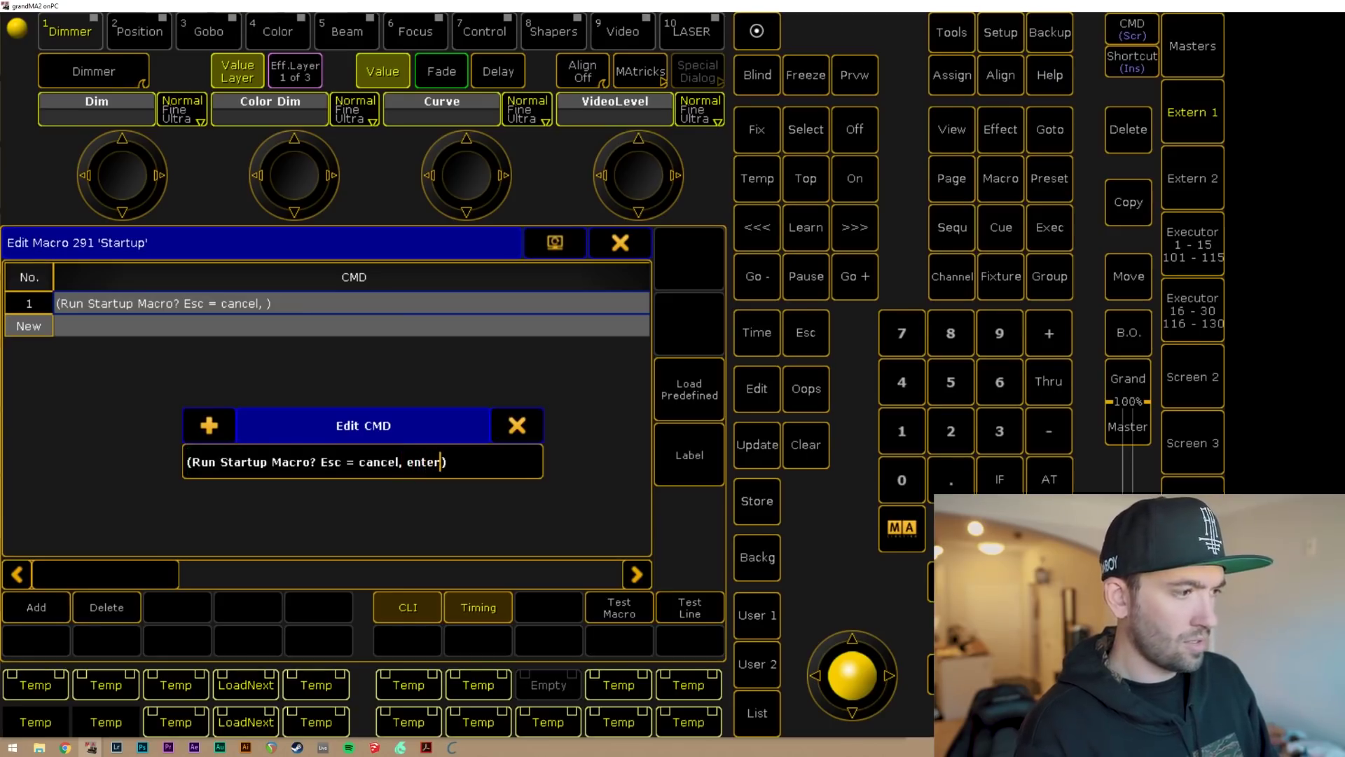
text( = run)
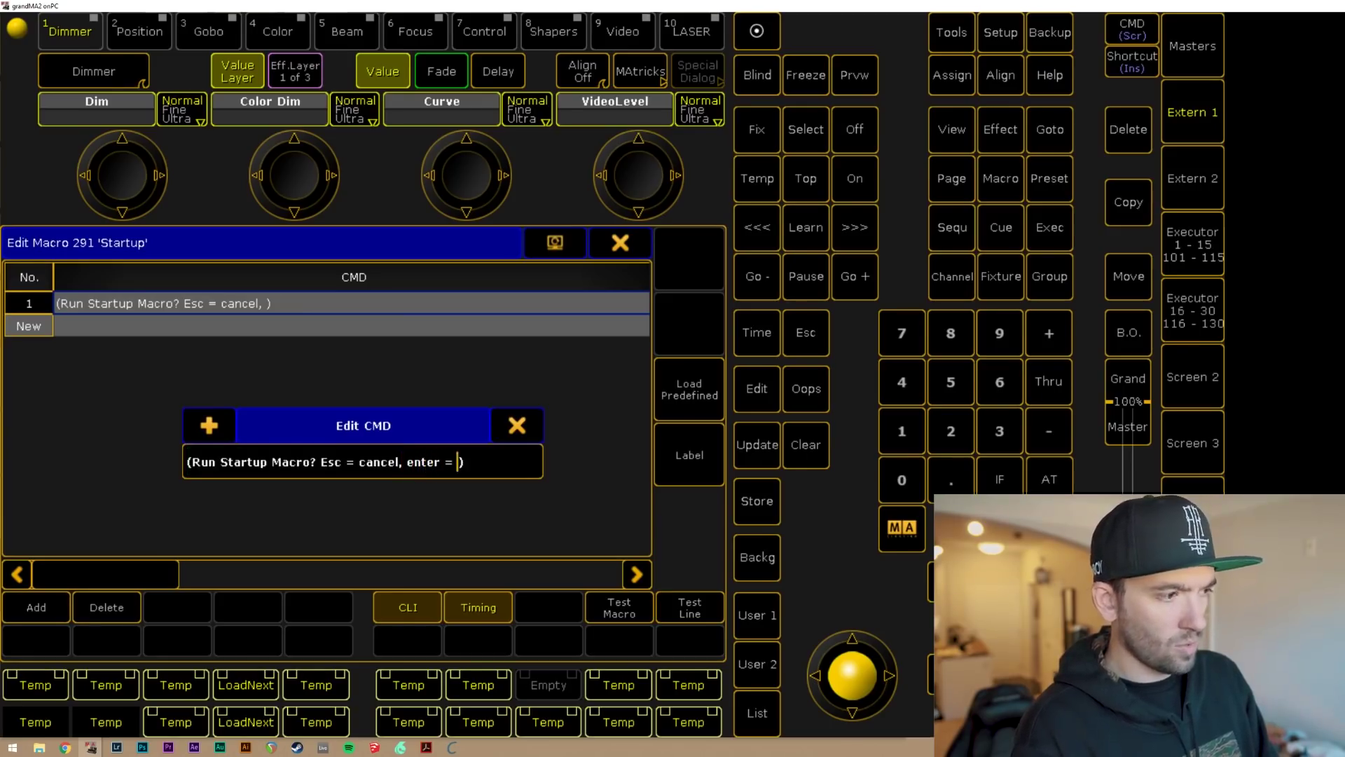
key(Return)
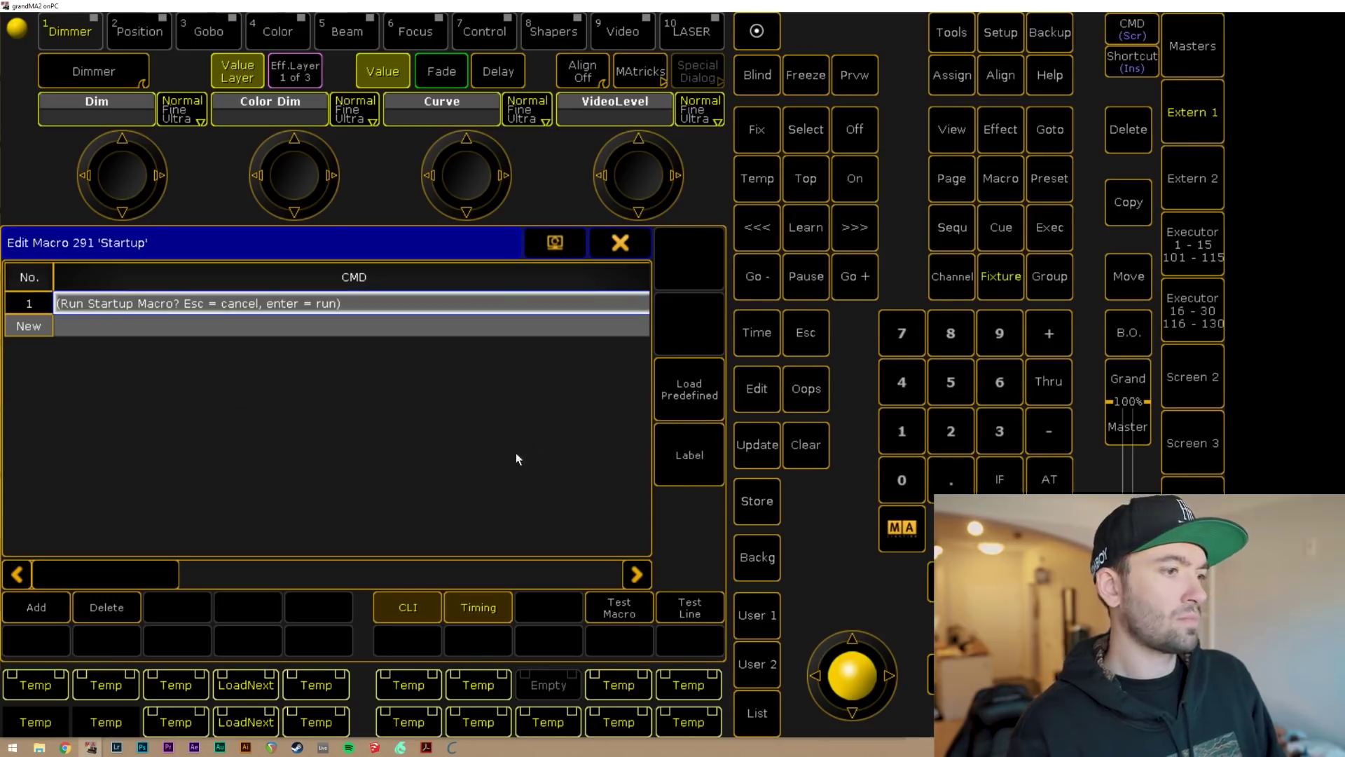
Change line 1 to '(Start Macro? Esc = cancel, enter = run)' and test the shortened prompt.
click(688, 611)
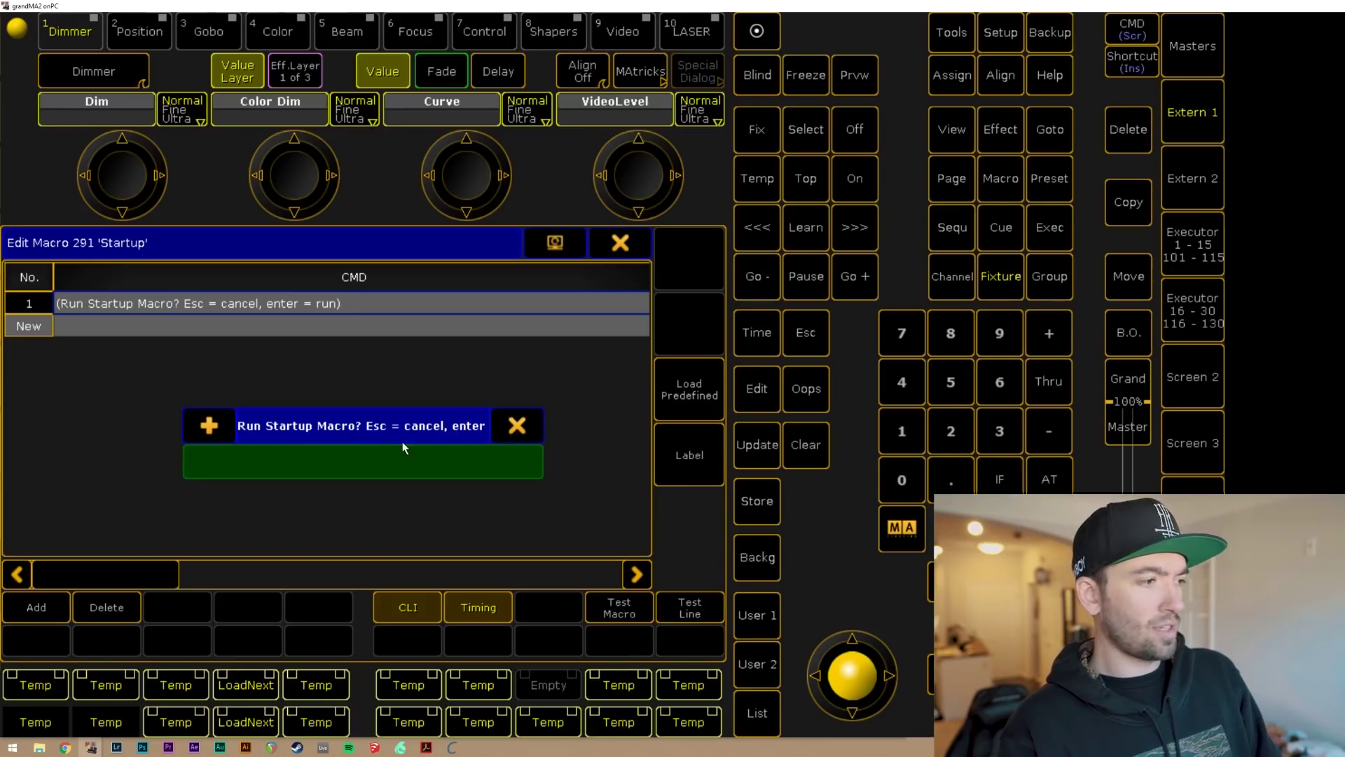
click(517, 426)
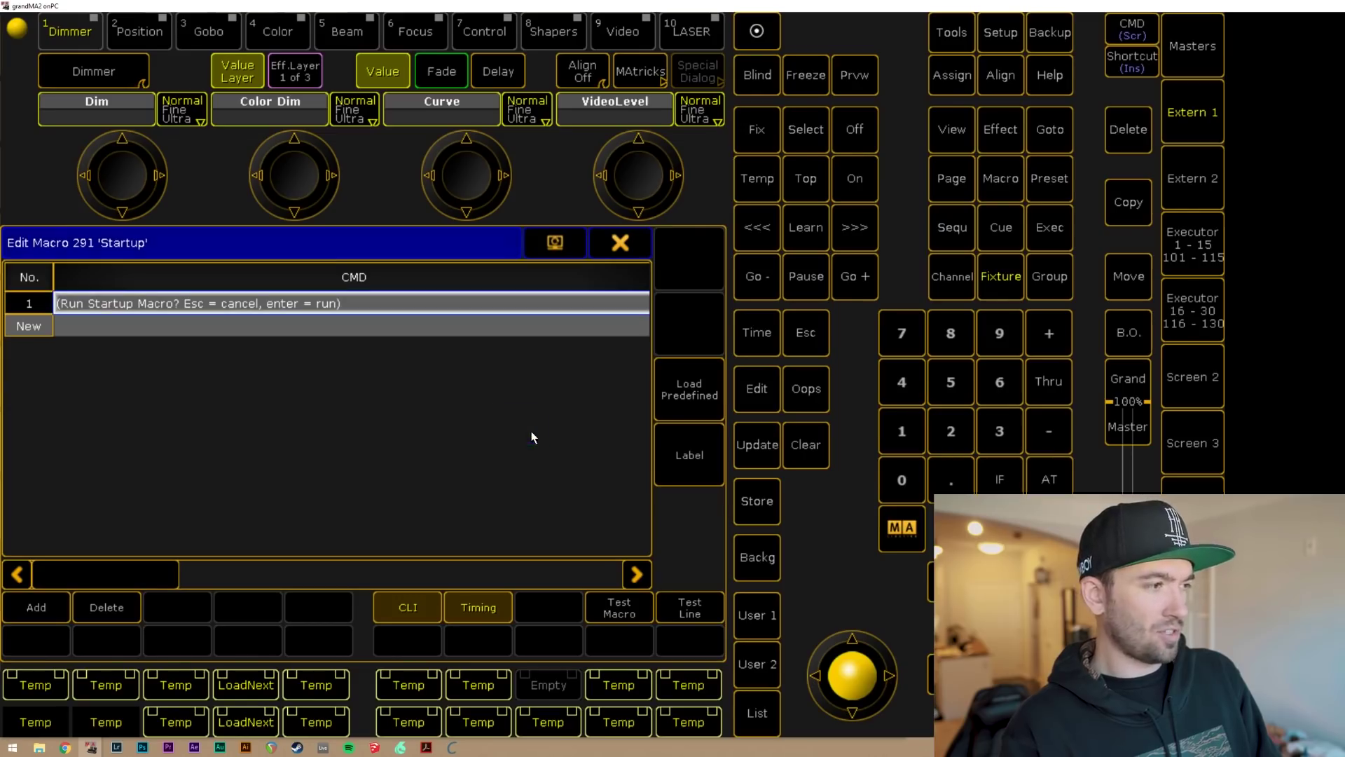
click(322, 306)
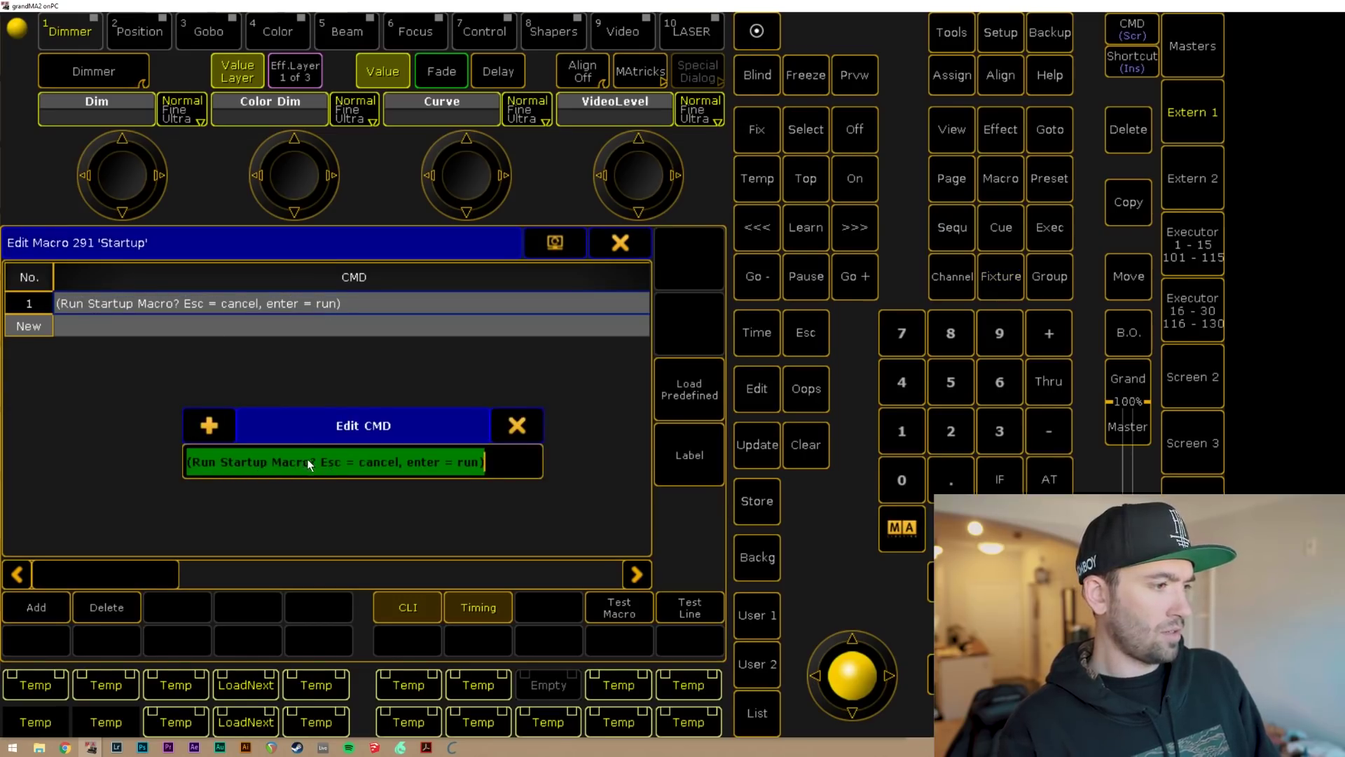
click(234, 460)
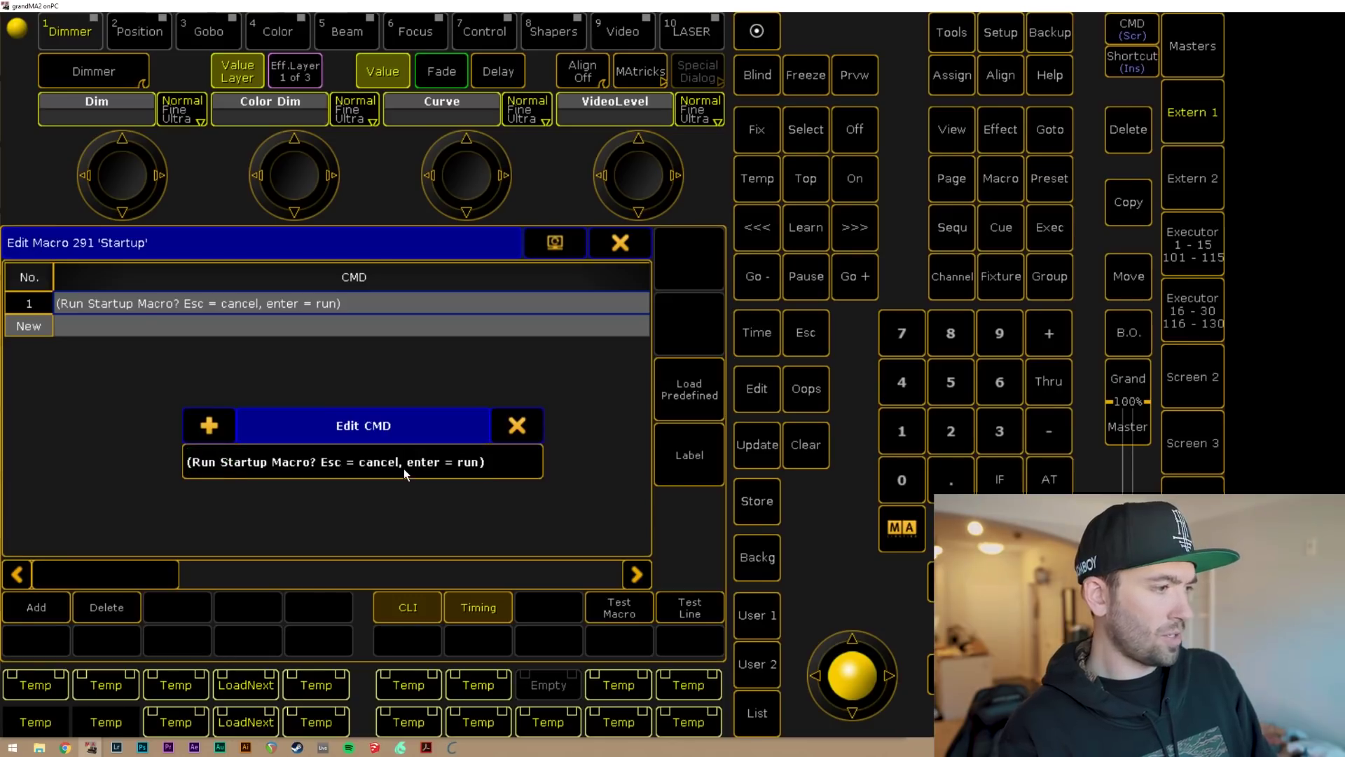
key(BackSpace)
key(BackSpace)
key(BackSpace)
key(BackSpace)
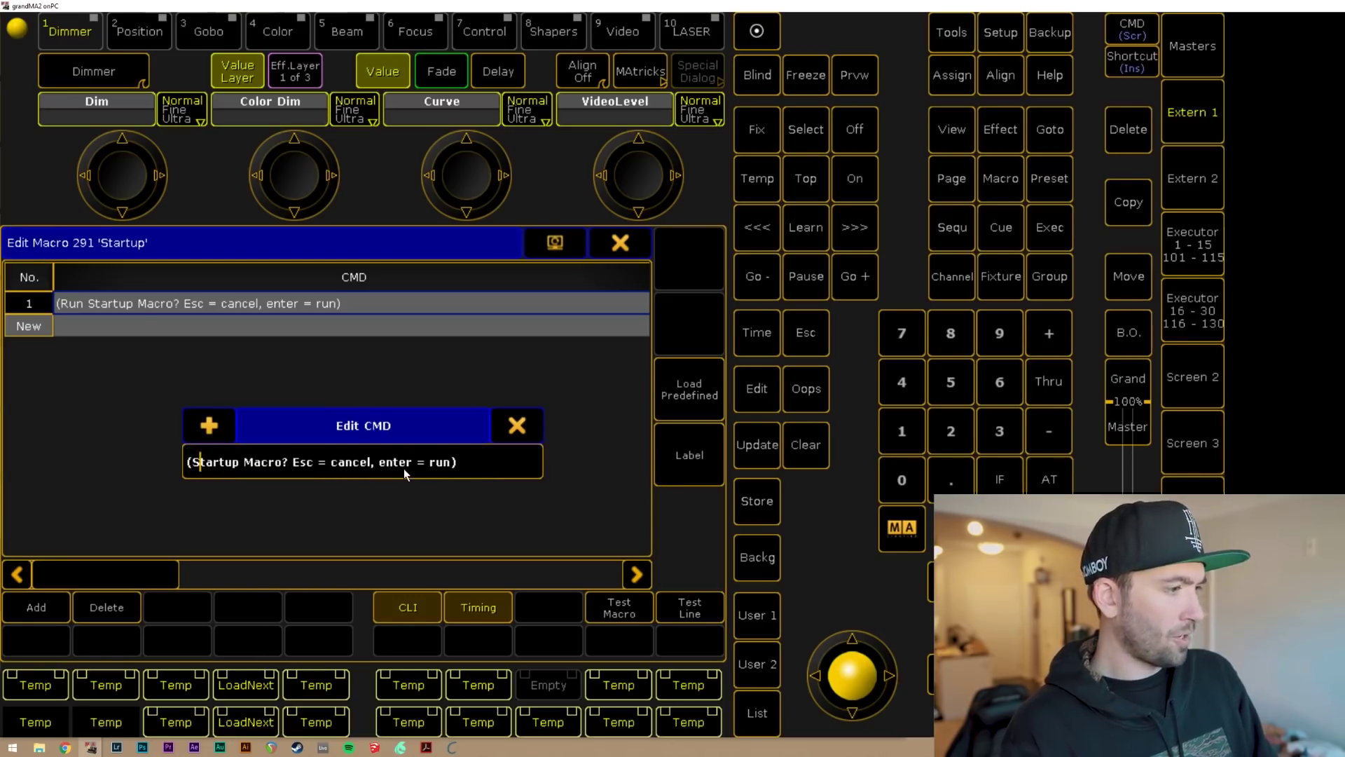
key(Right)
key(Right)
key(Right)
key(Right)
key(Right)
key(Right)
key(Right)
key(BackSpace)
key(BackSpace)
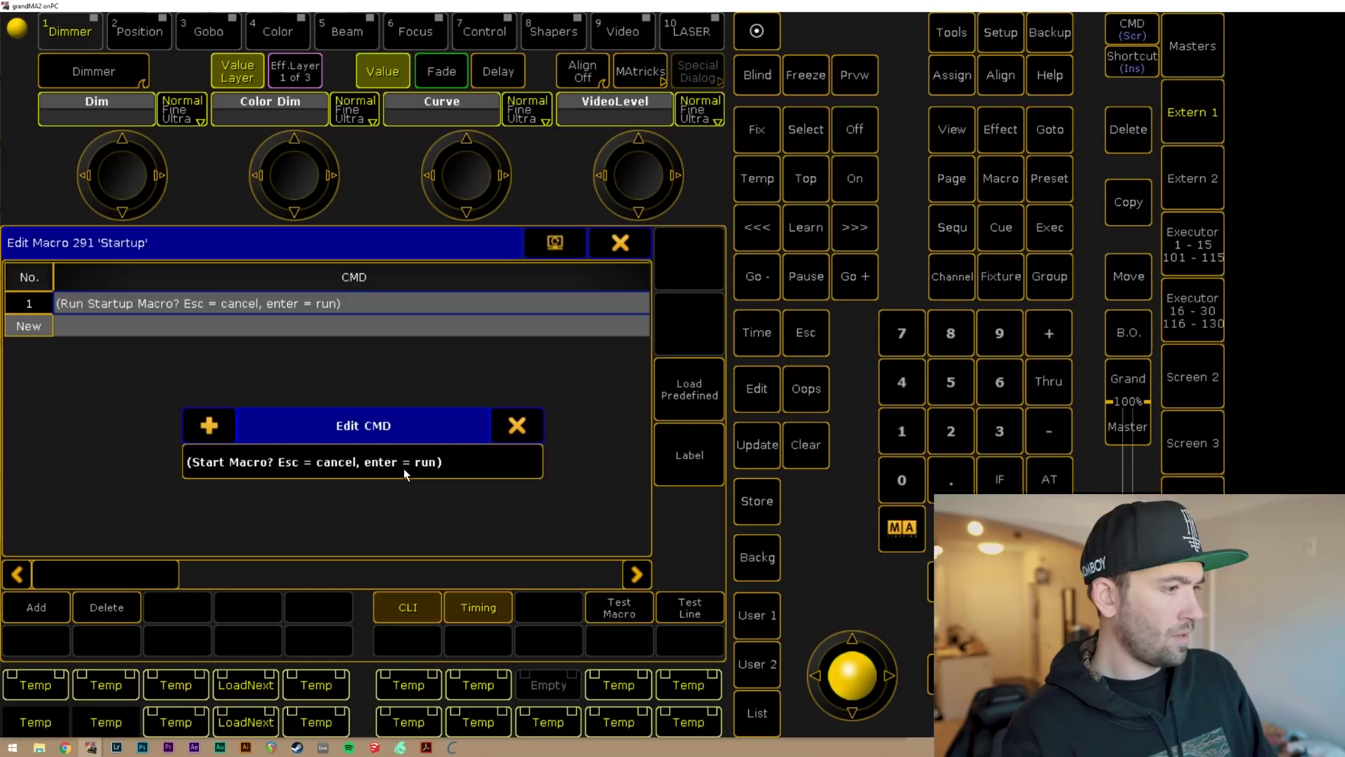
key(Return)
click(688, 611)
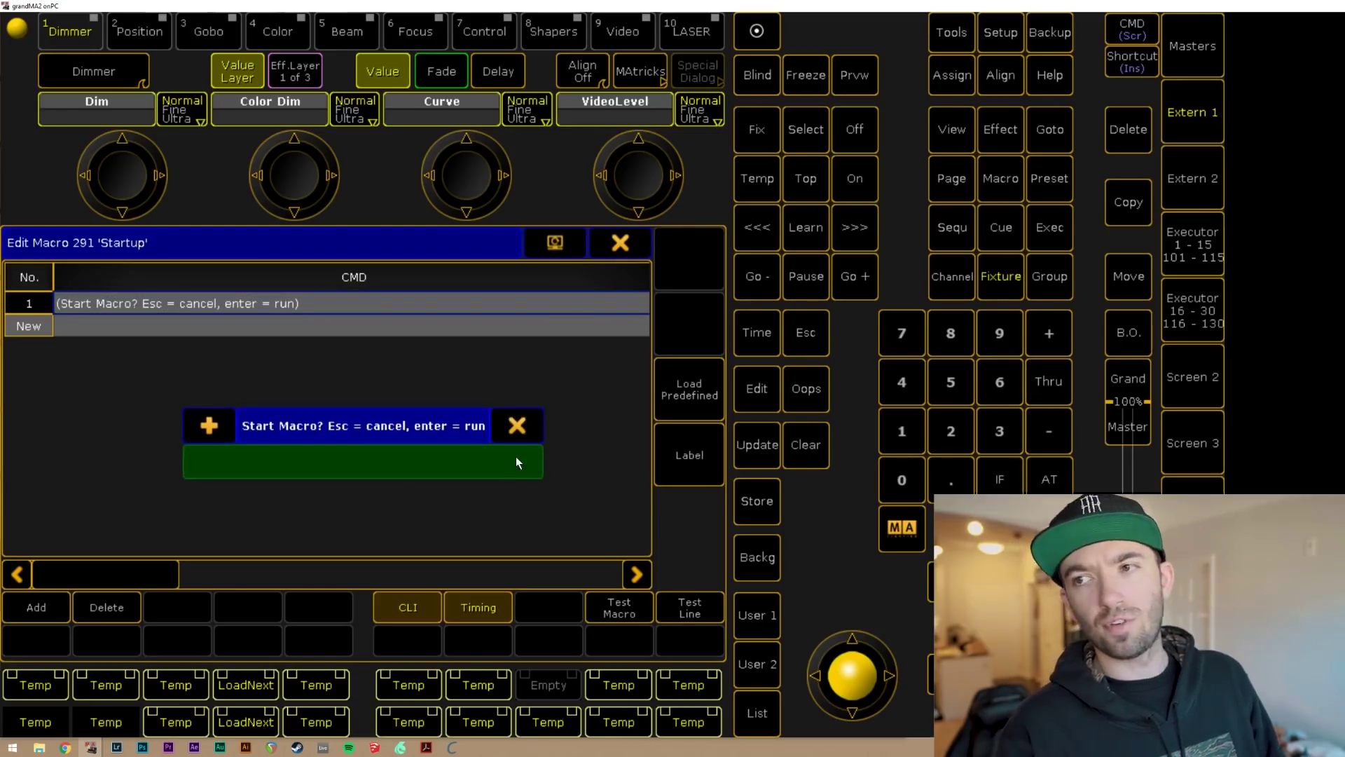
key(Return)
Add 'Login' as the macro's second line and close the Startup macro editor.
click(348, 330)
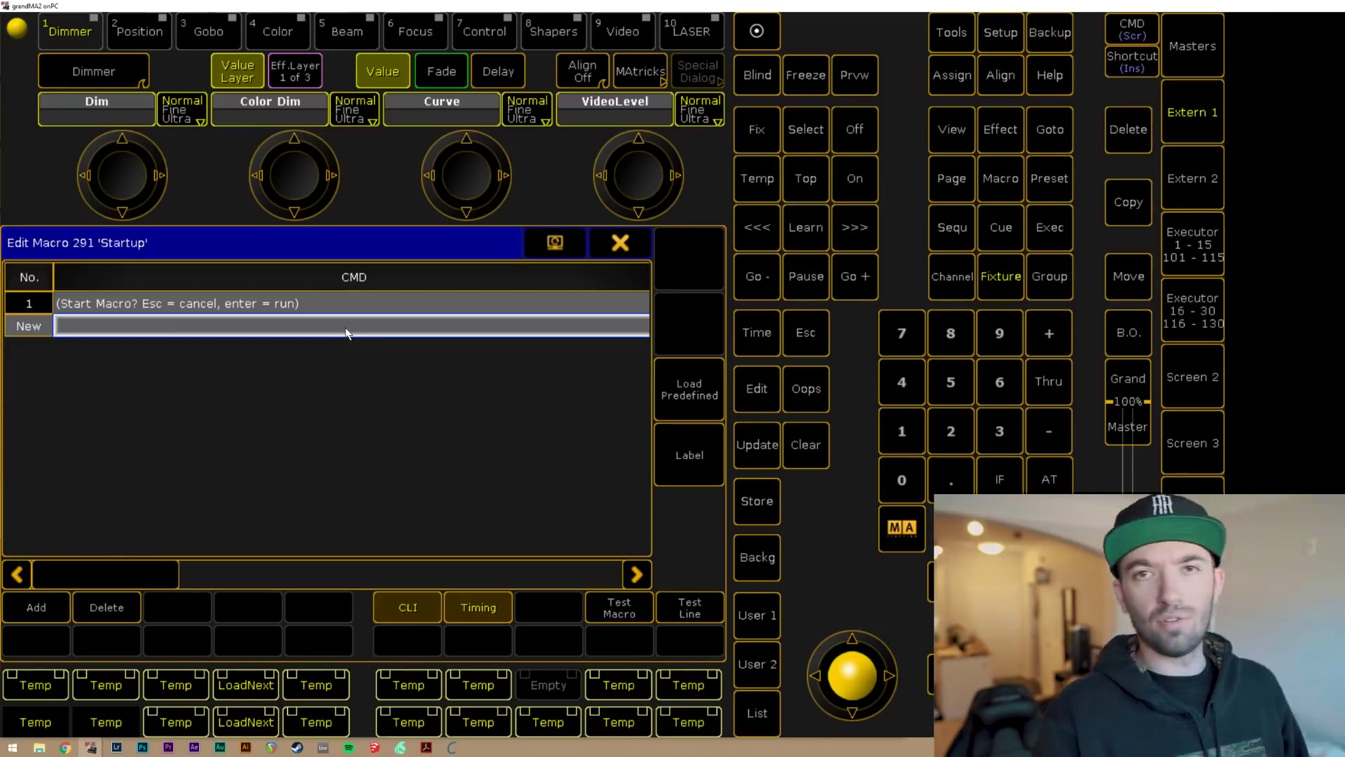
text(Login)
key(Return)
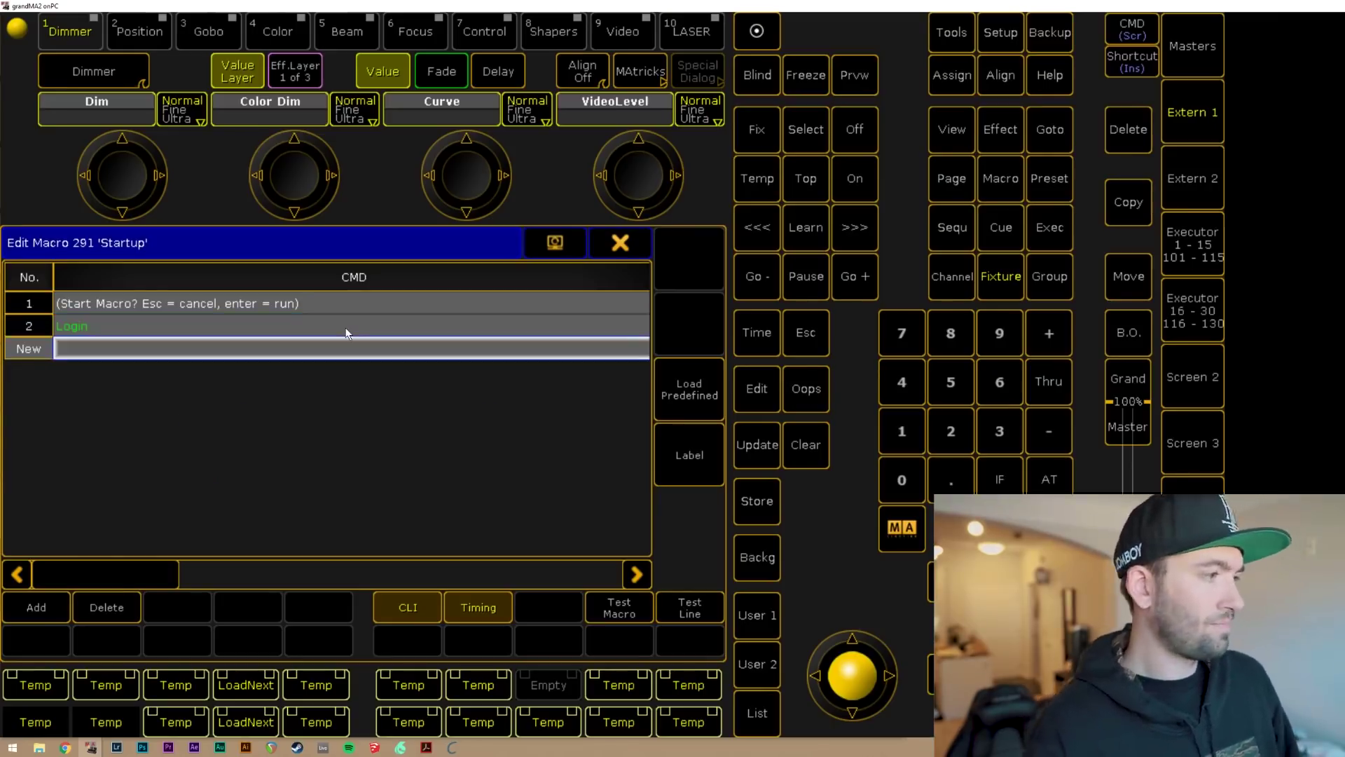
click(628, 249)
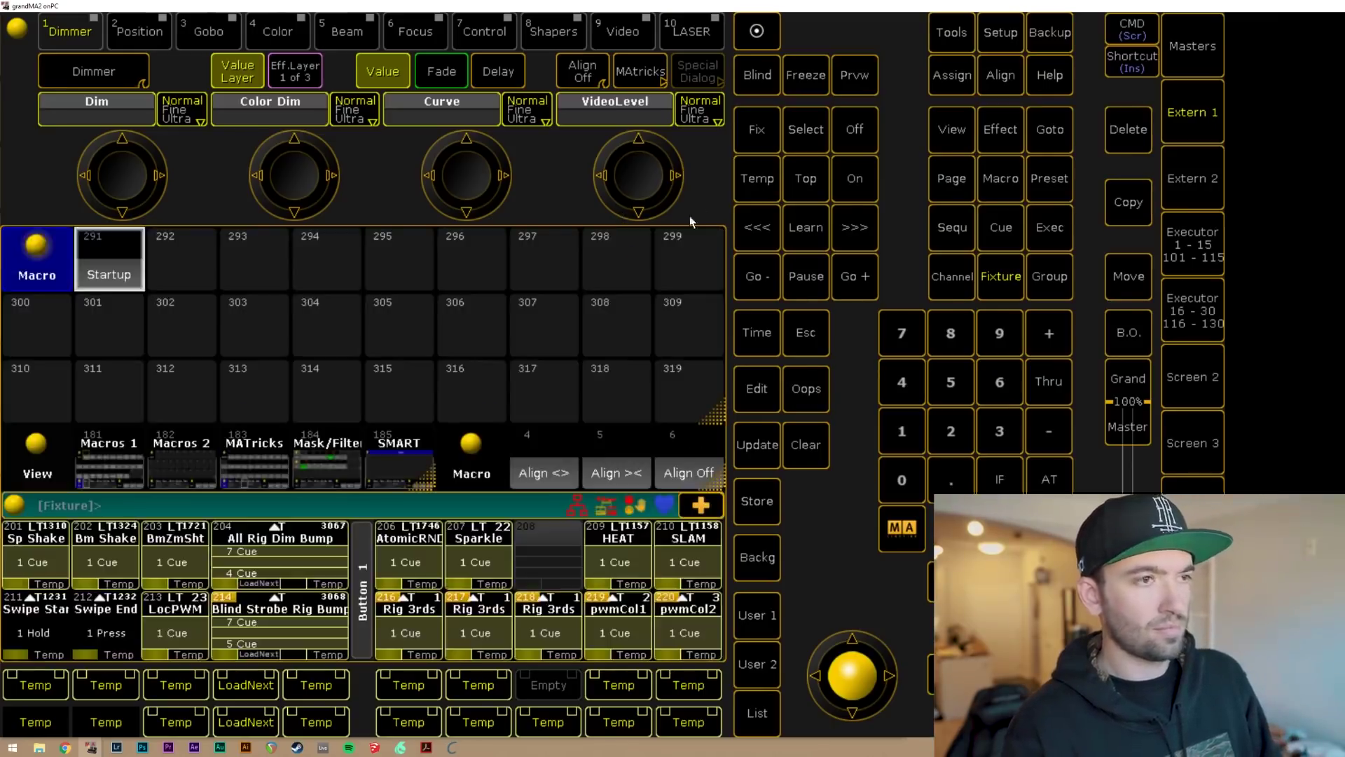
Save the show from the Backup screen and reload the saved show file.
click(1051, 33)
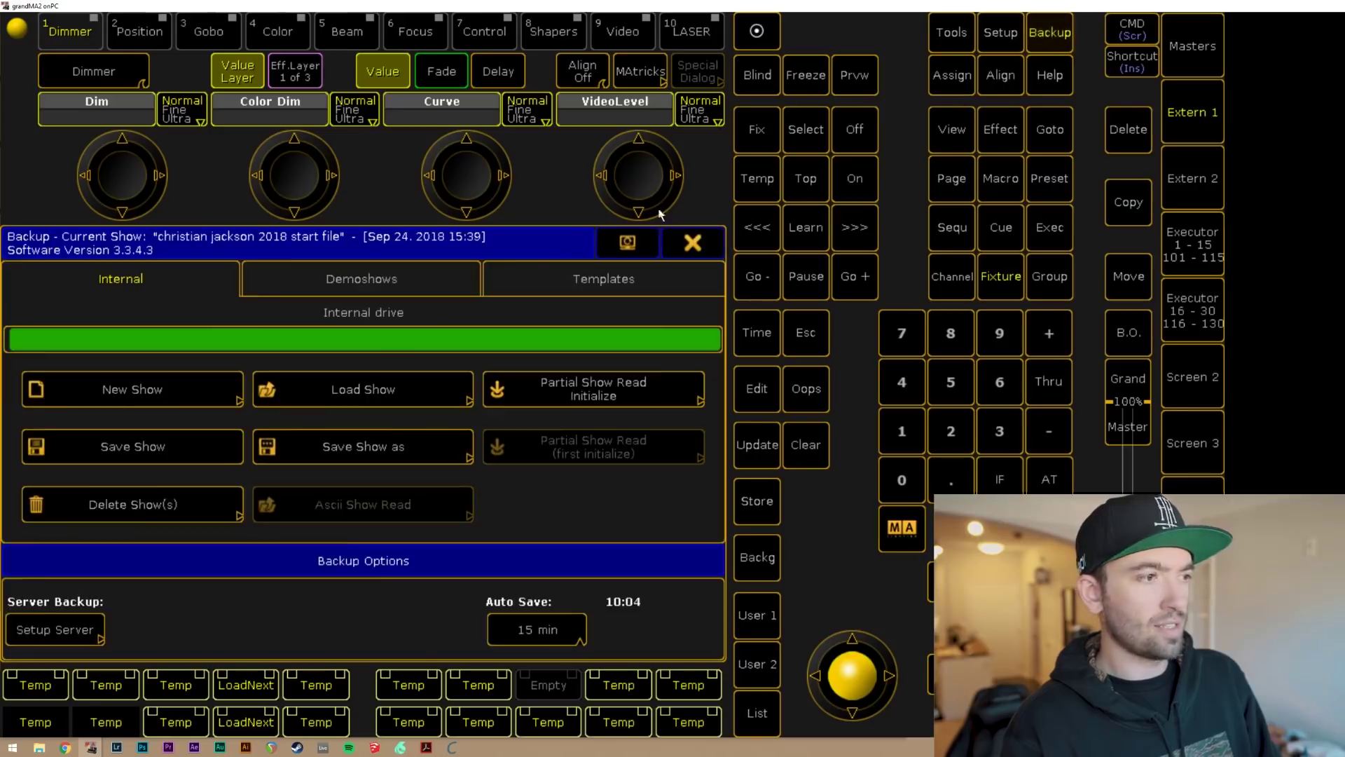
click(203, 452)
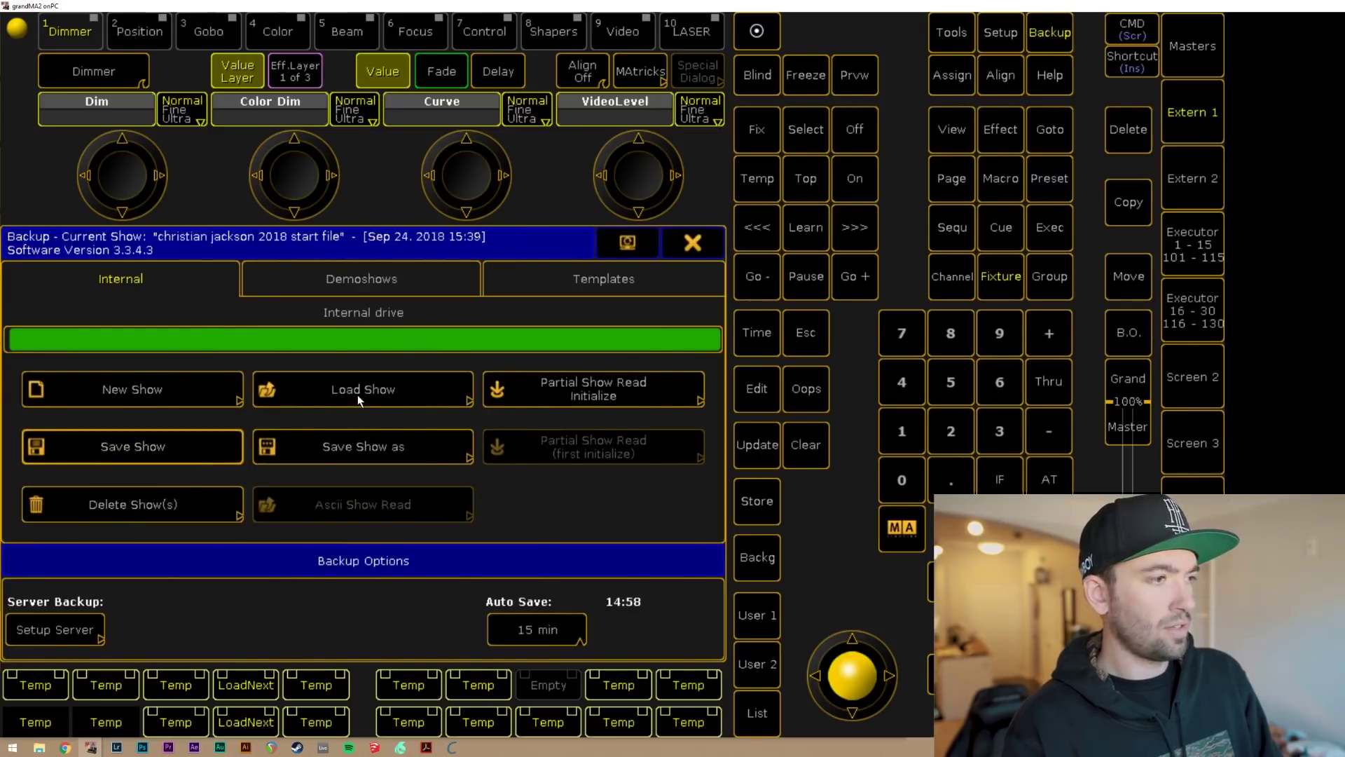
click(357, 393)
click(500, 482)
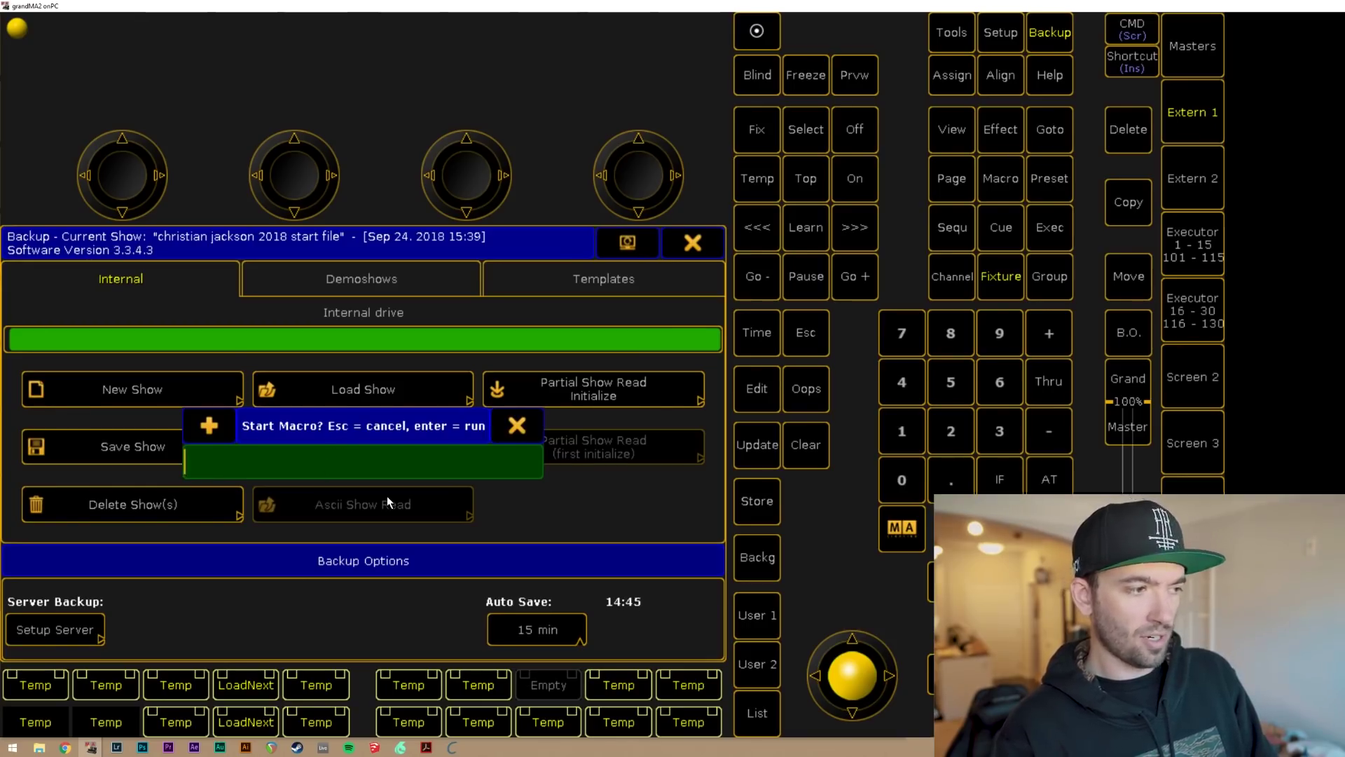
Confirm the Start Macro? prompt with Enter to run the macro and bring up Login.
key(Return)
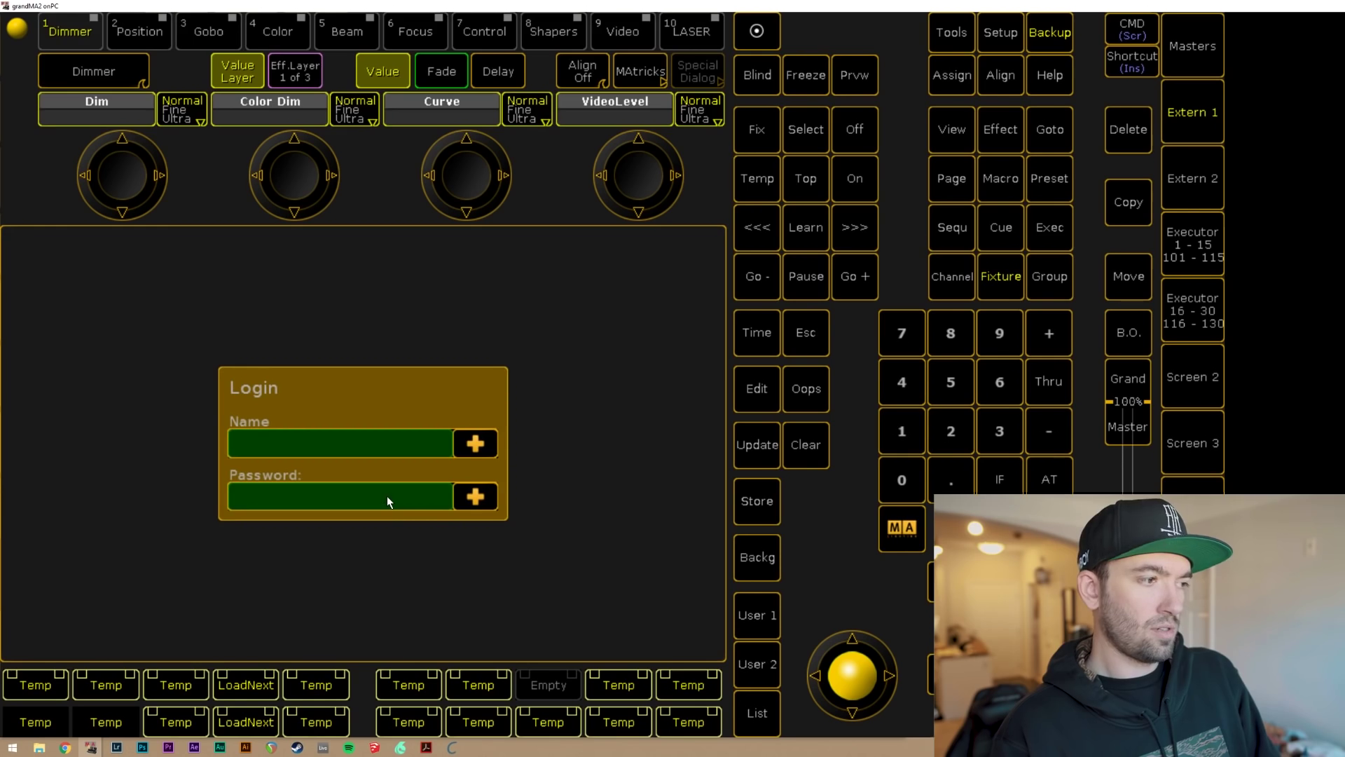